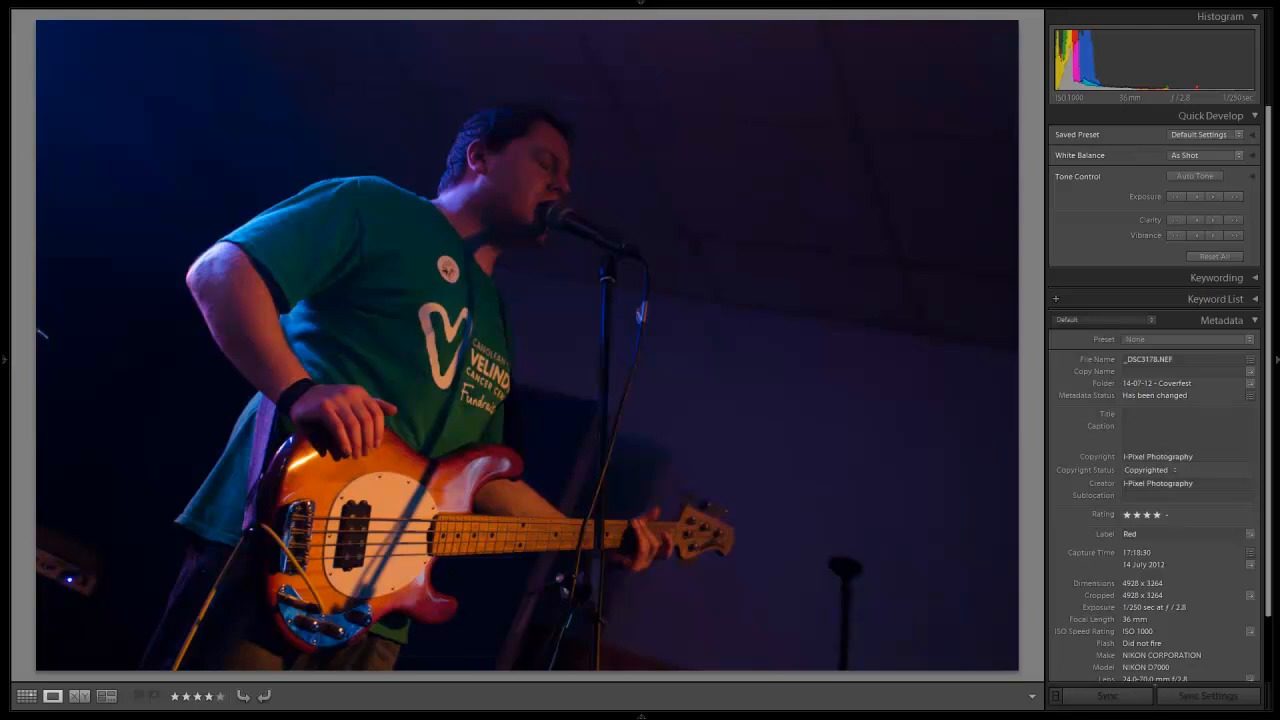
Step: Crop the photo slightly tighter at the original aspect ratio and reposition the bassist within the frame
key(Right)
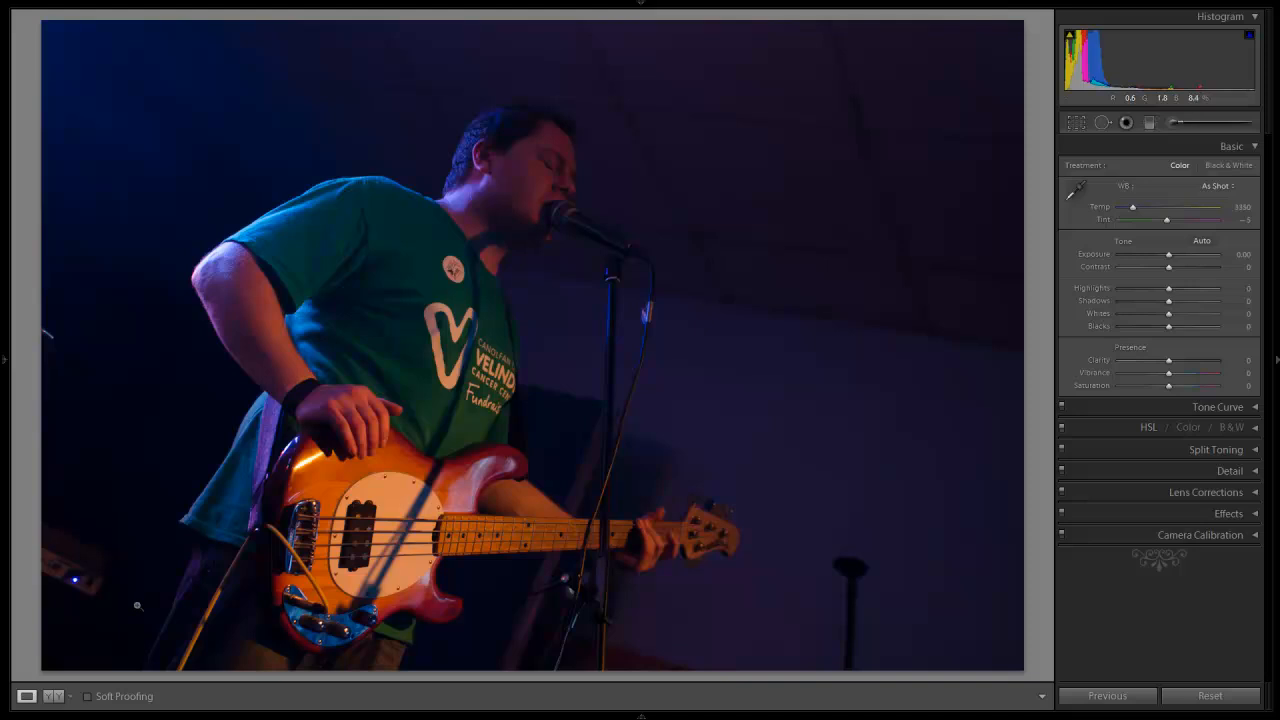
click(1076, 123)
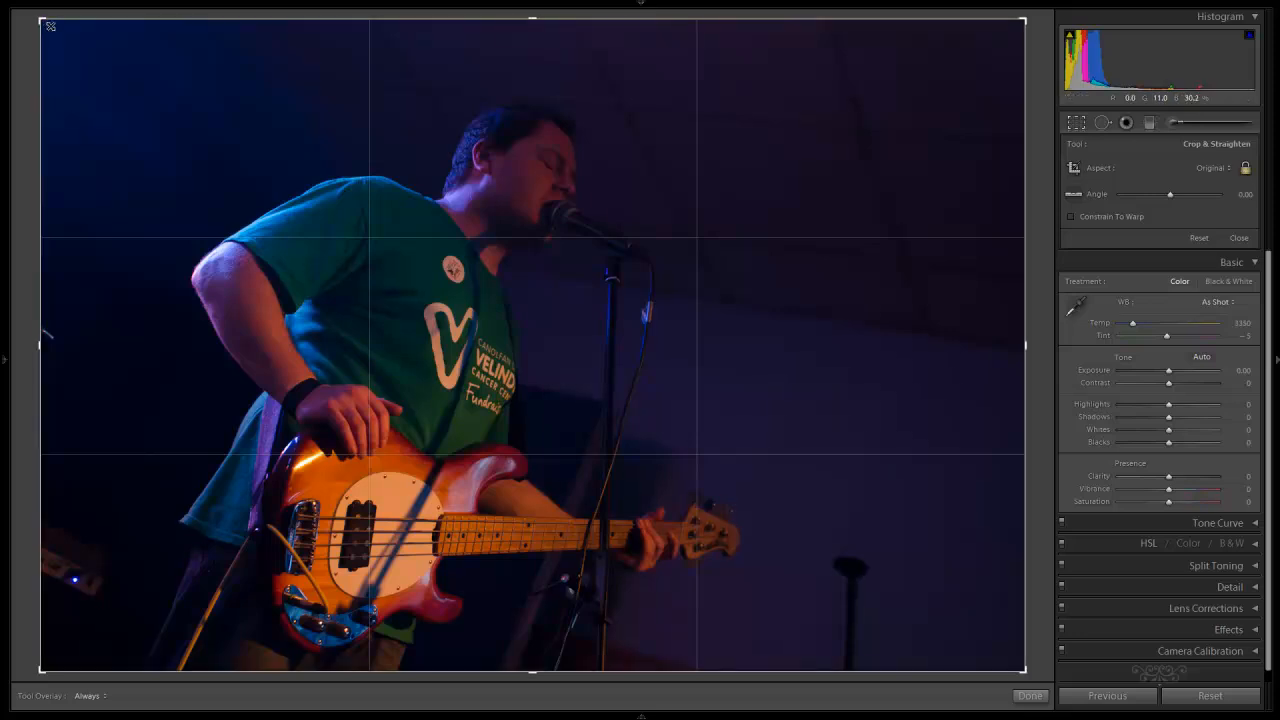
drag(42, 21, 90, 58)
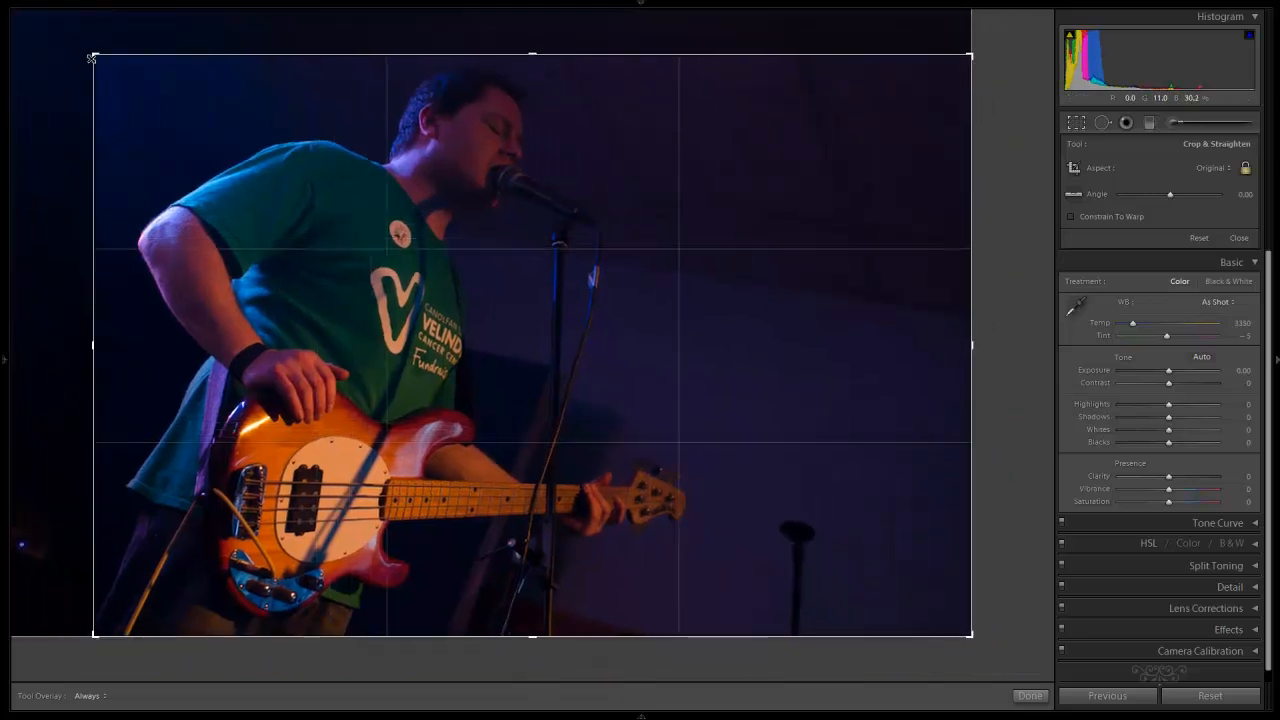
drag(348, 242, 330, 265)
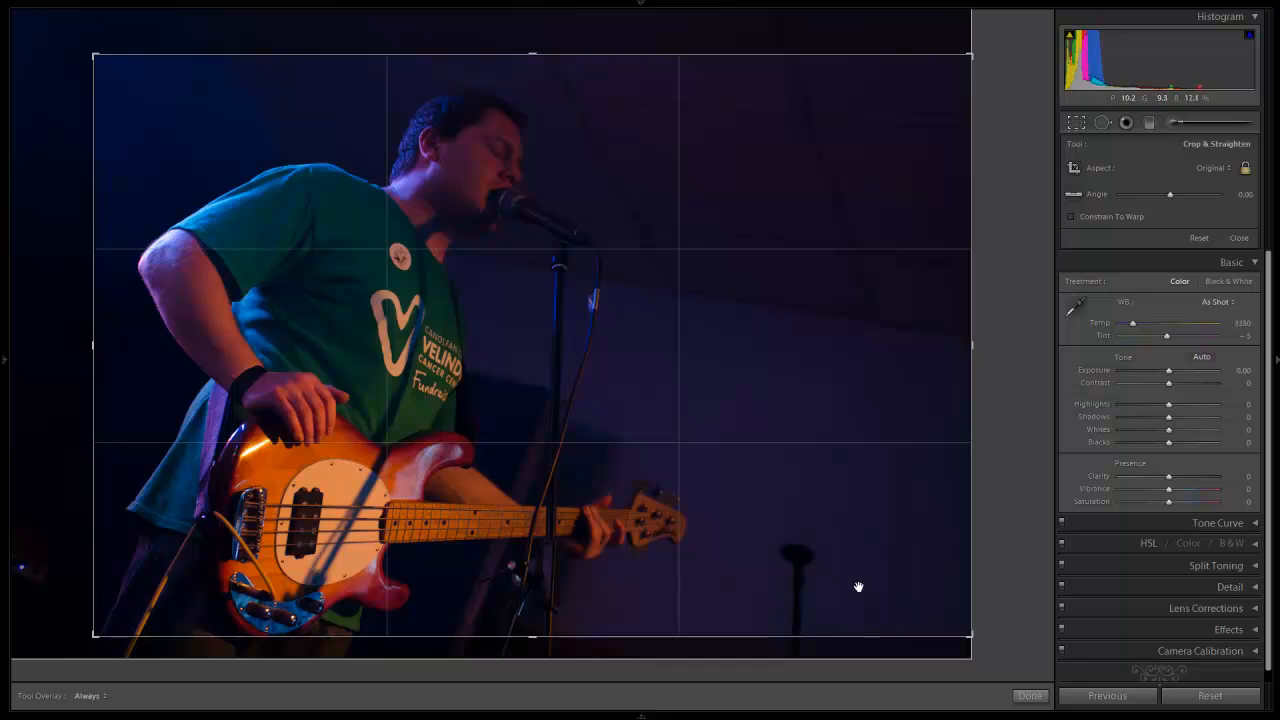
click(1031, 696)
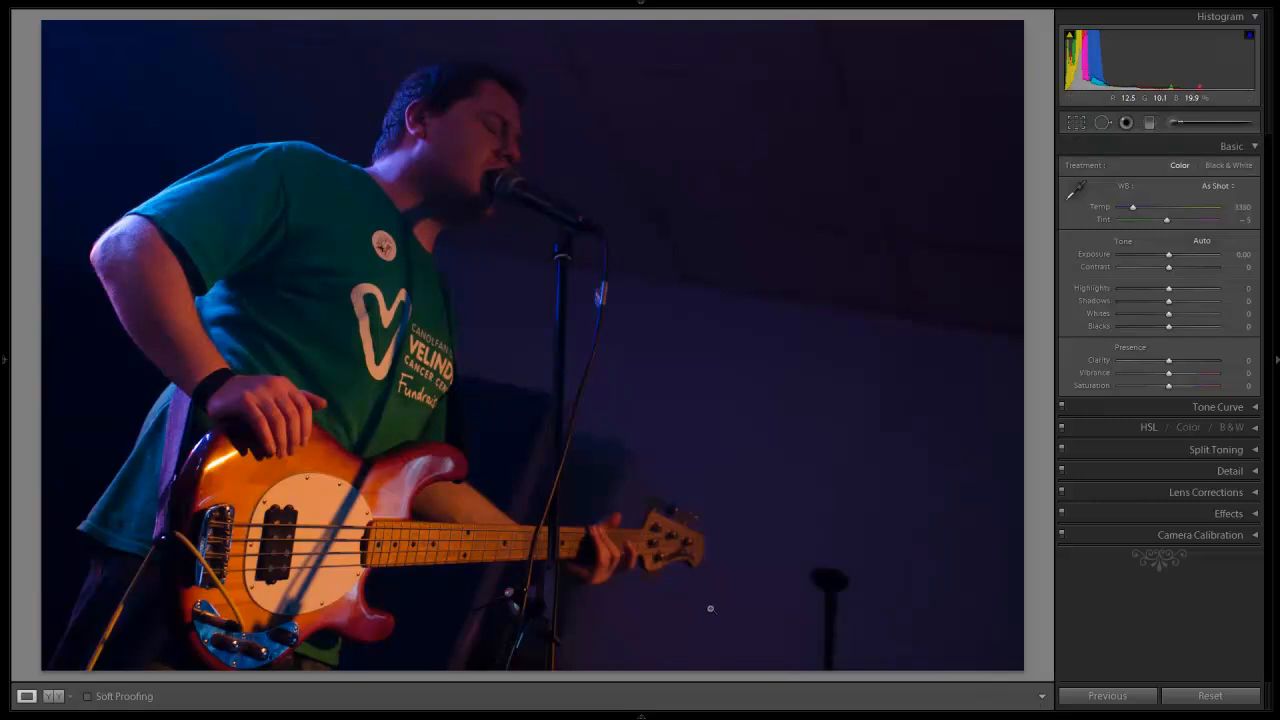
Step: Heal the spot on the dark wall above the guitar headstock with a size 60 Spot Removal brush
click(750, 424)
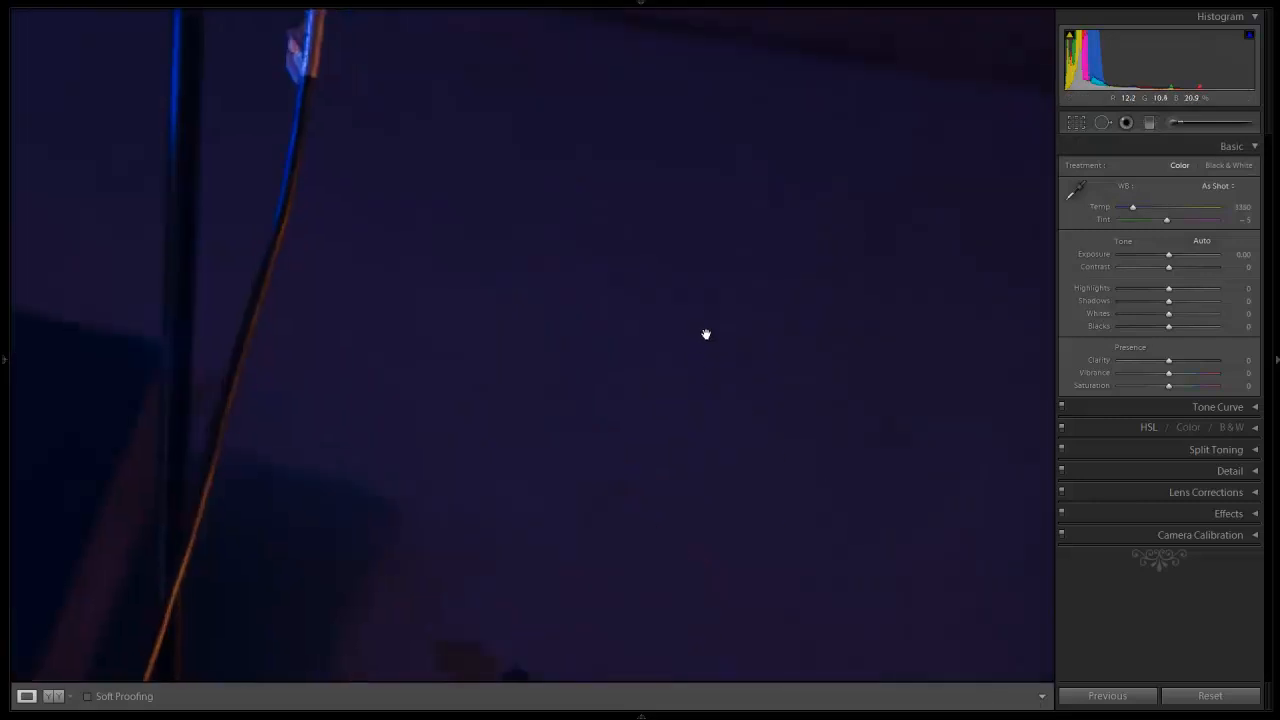
drag(706, 331, 620, 437)
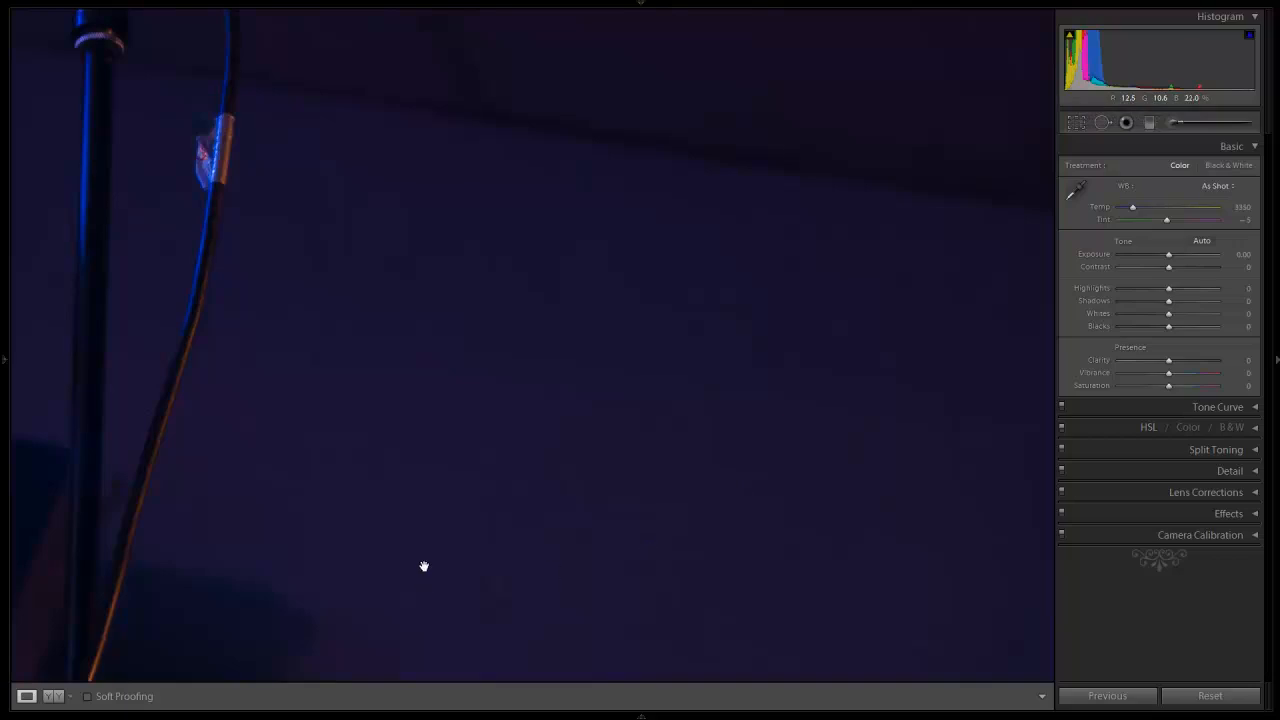
drag(380, 583, 548, 452)
click(548, 452)
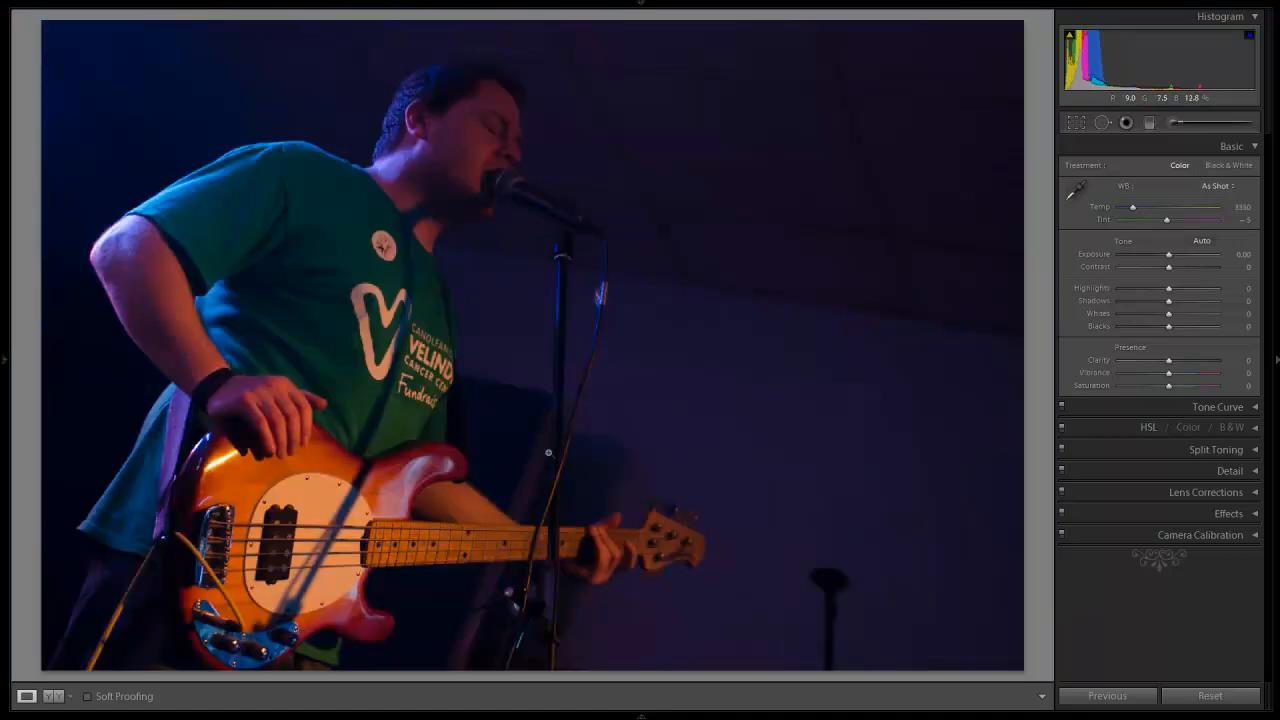
click(698, 458)
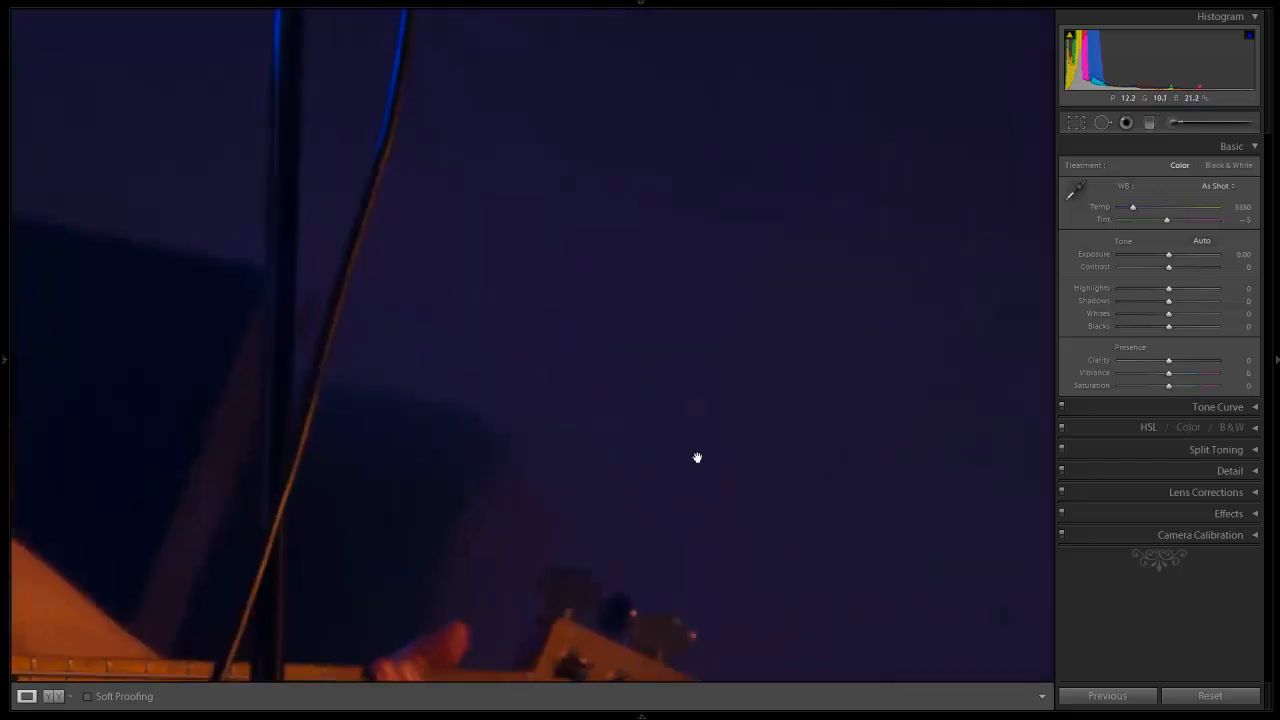
drag(723, 434, 668, 377)
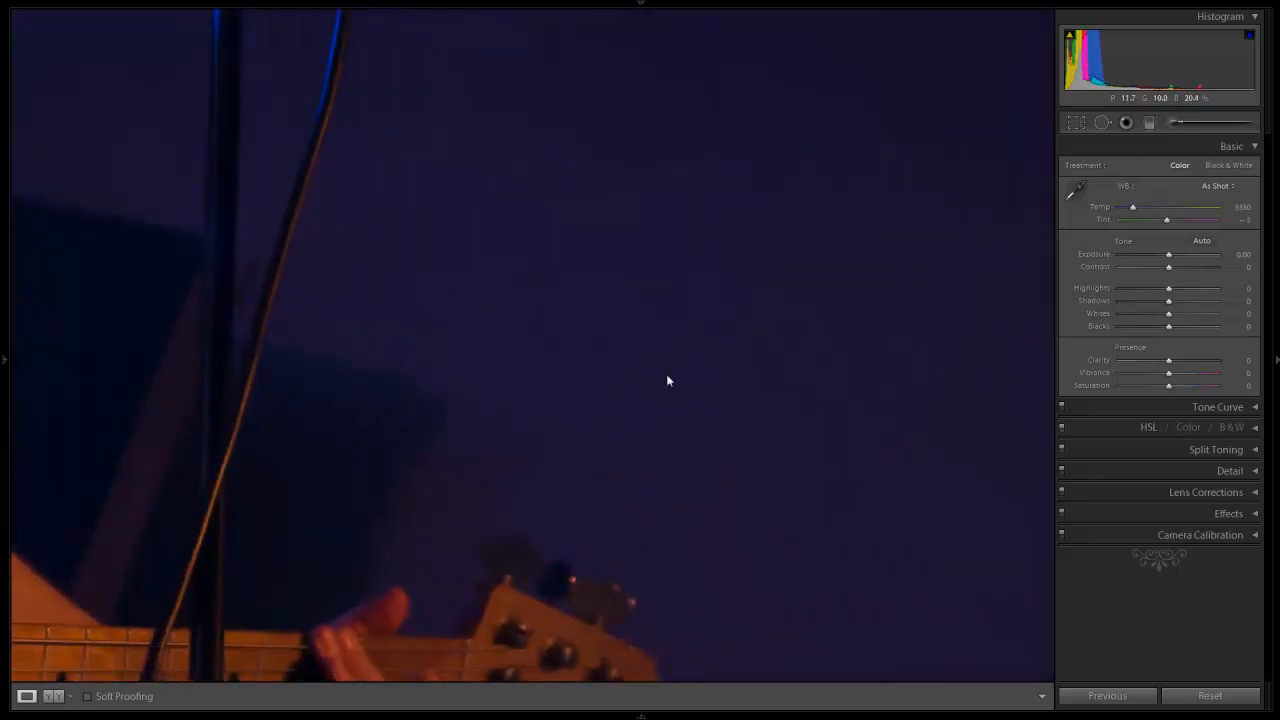
click(1102, 123)
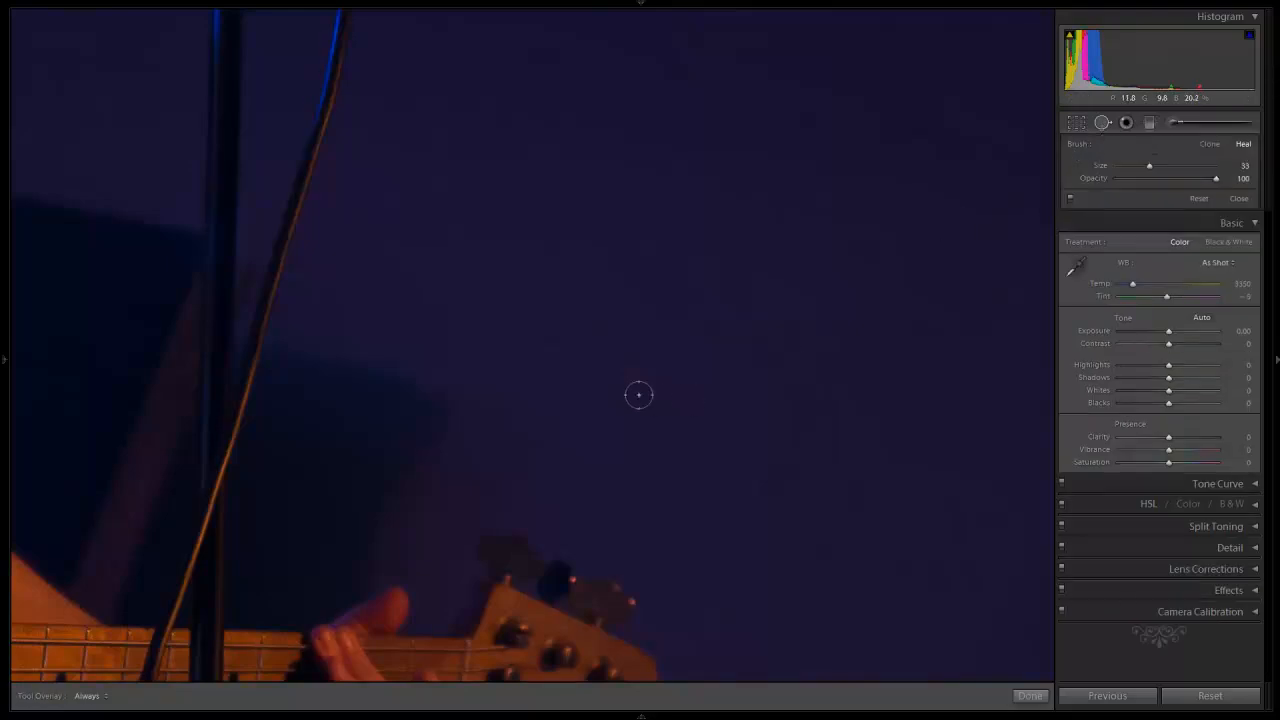
scroll(638, 394, up, 6)
click(631, 377)
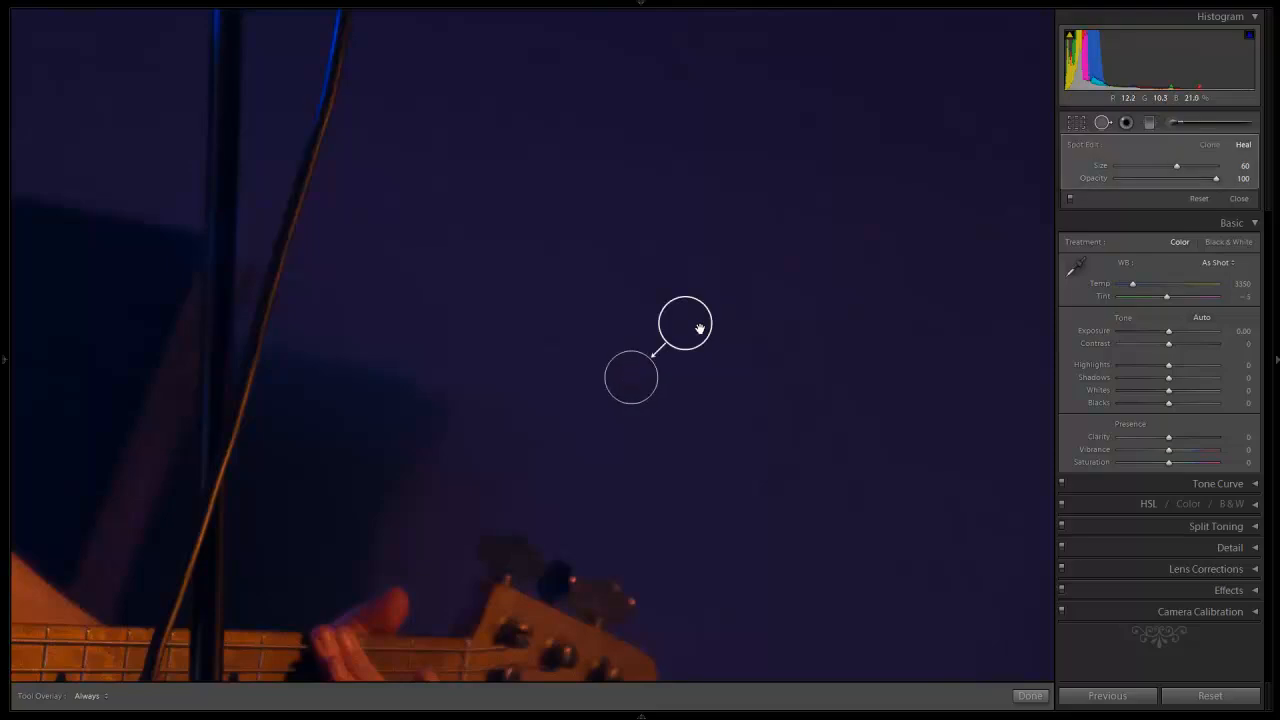
click(1239, 199)
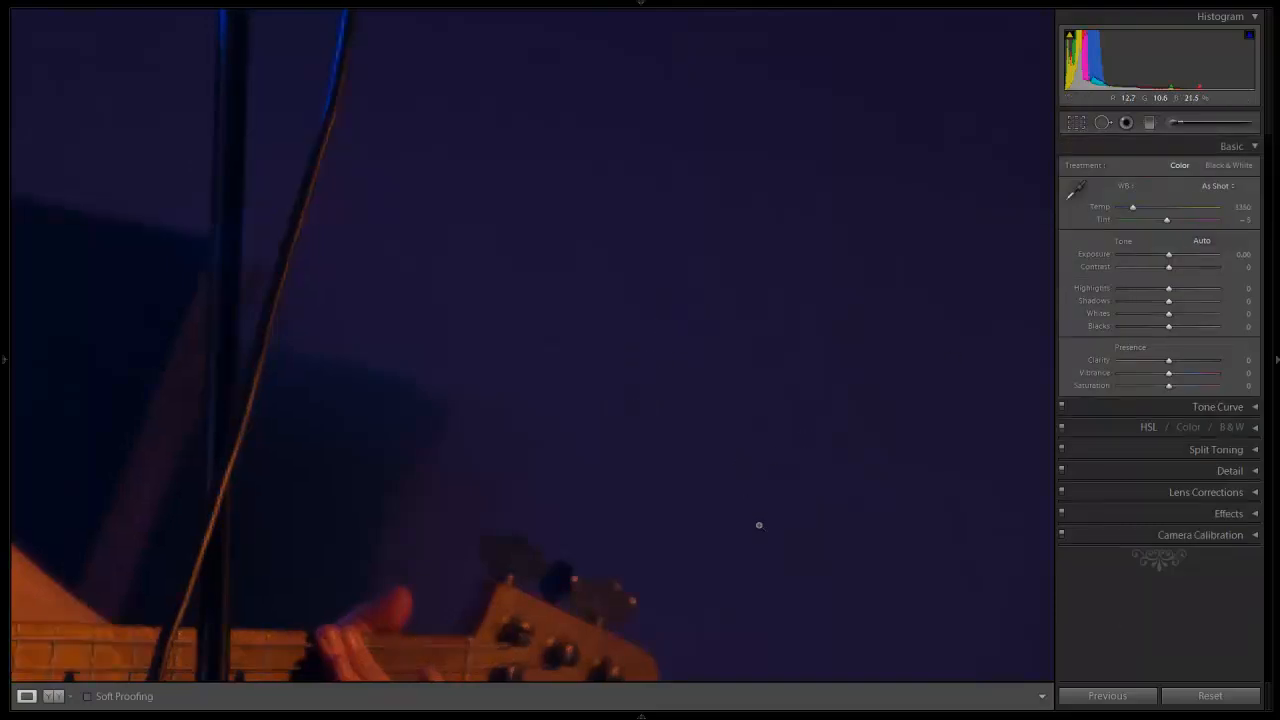
Step: Heal the spot on the wall near the photo's right edge with a size 75 Spot Removal brush
click(701, 496)
click(976, 545)
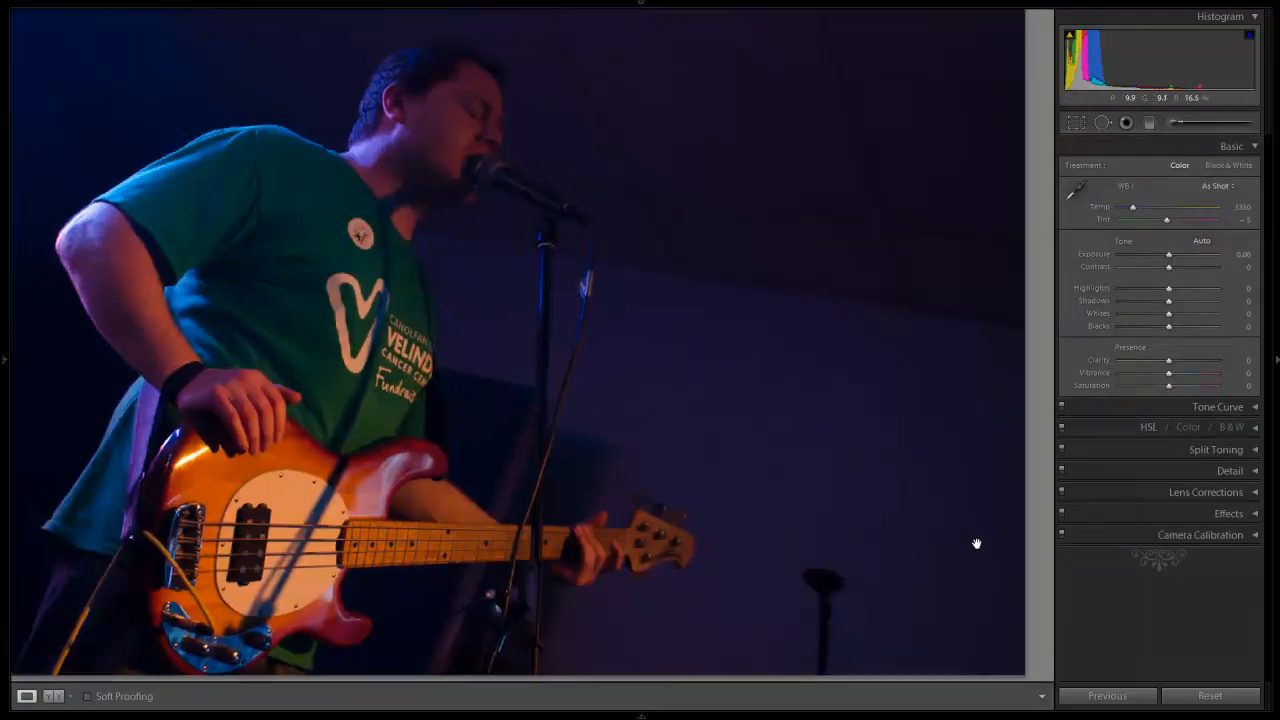
drag(979, 558, 737, 449)
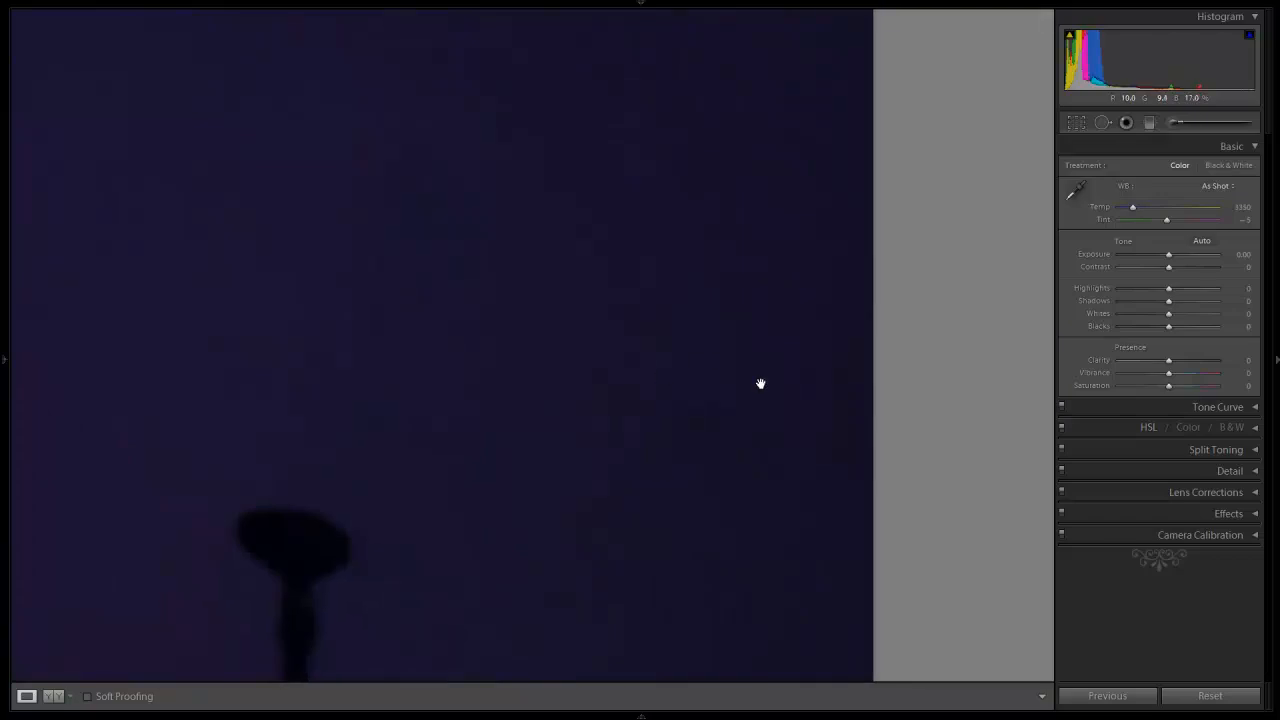
click(1102, 122)
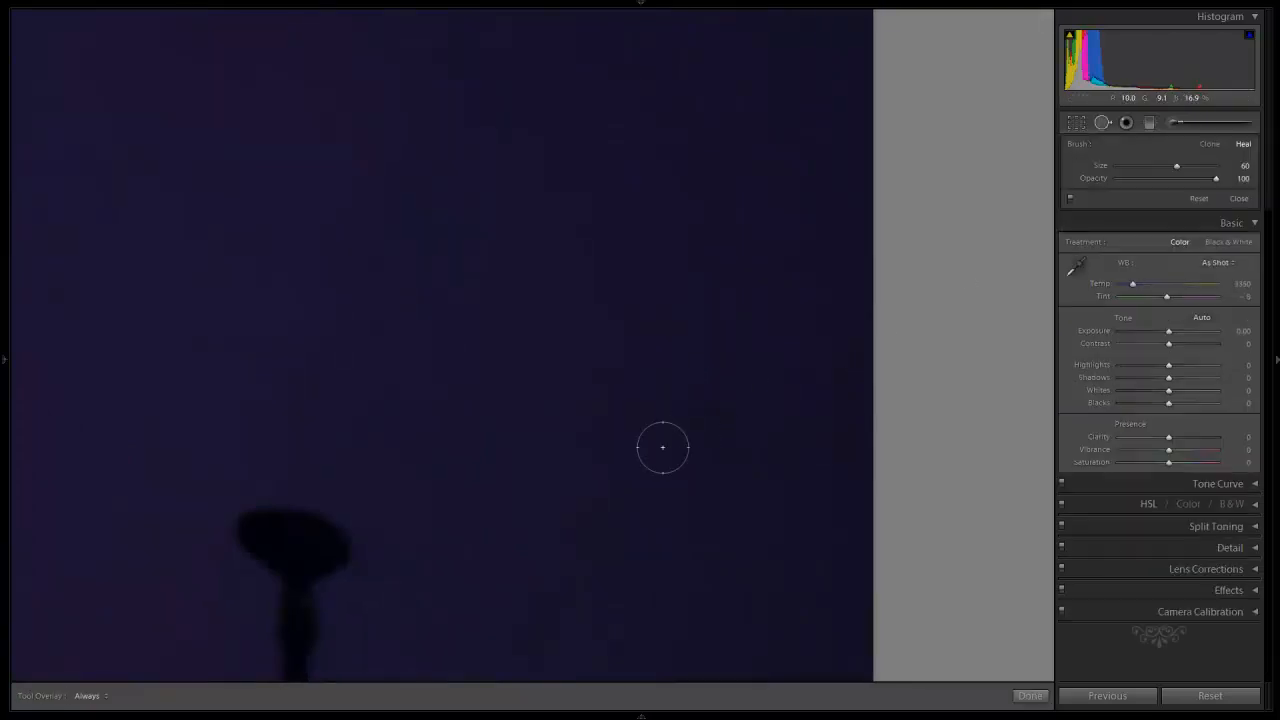
scroll(703, 424, up, 3)
click(708, 416)
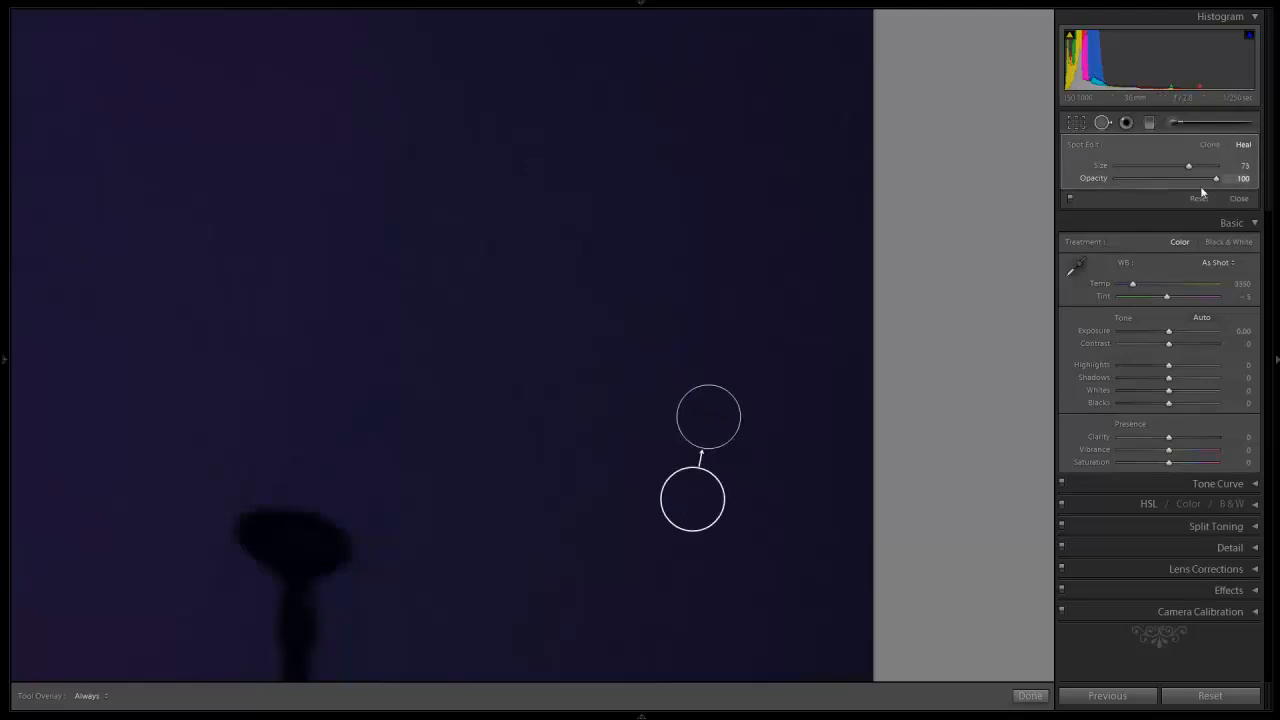
click(1238, 199)
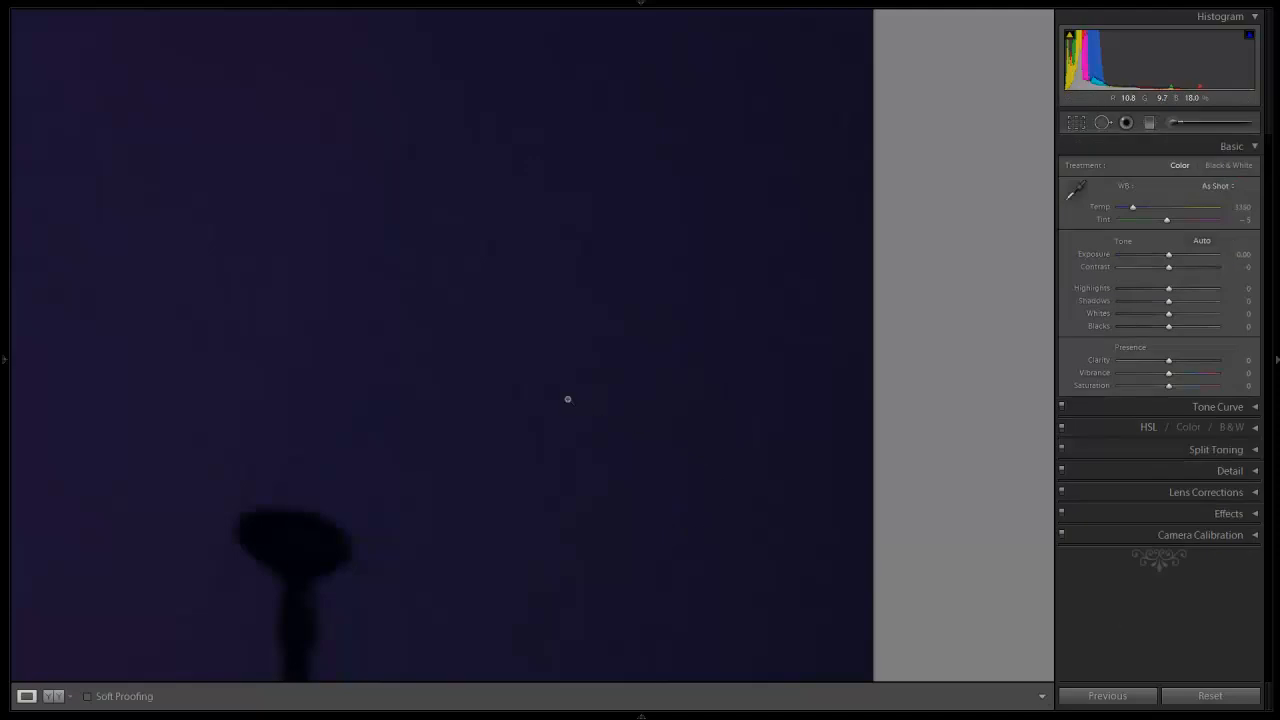
click(566, 397)
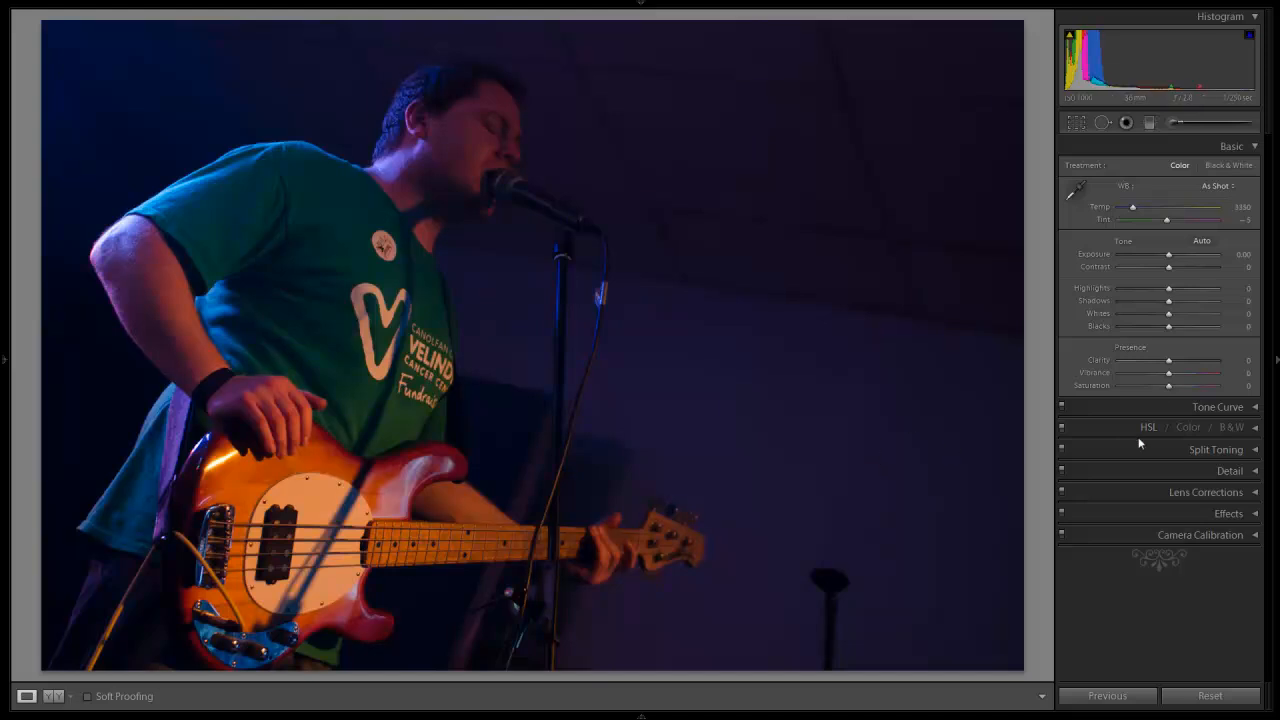
Step: Set the photo's Clarity to +43 and Vibrance to +9
drag(1169, 362, 1190, 362)
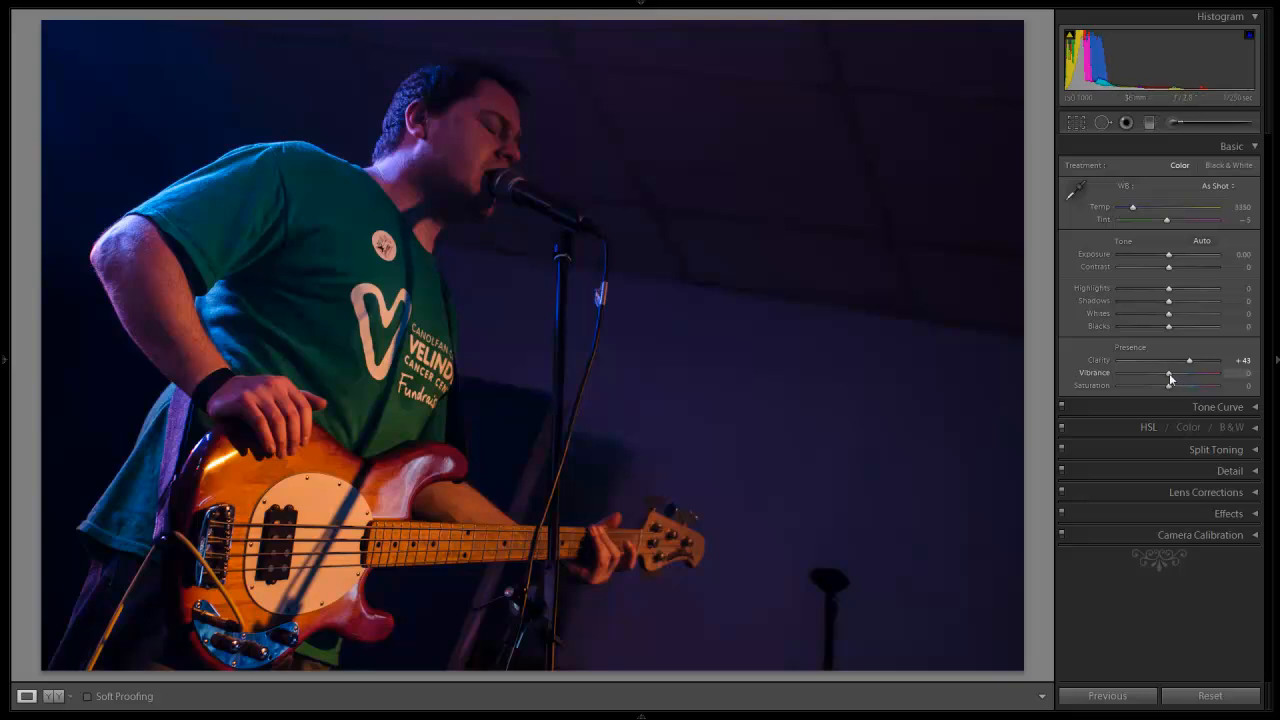
drag(1170, 378, 1175, 378)
Step: Try lowering the Saturation to about -13 and reset it to its default
drag(1164, 391, 1160, 391)
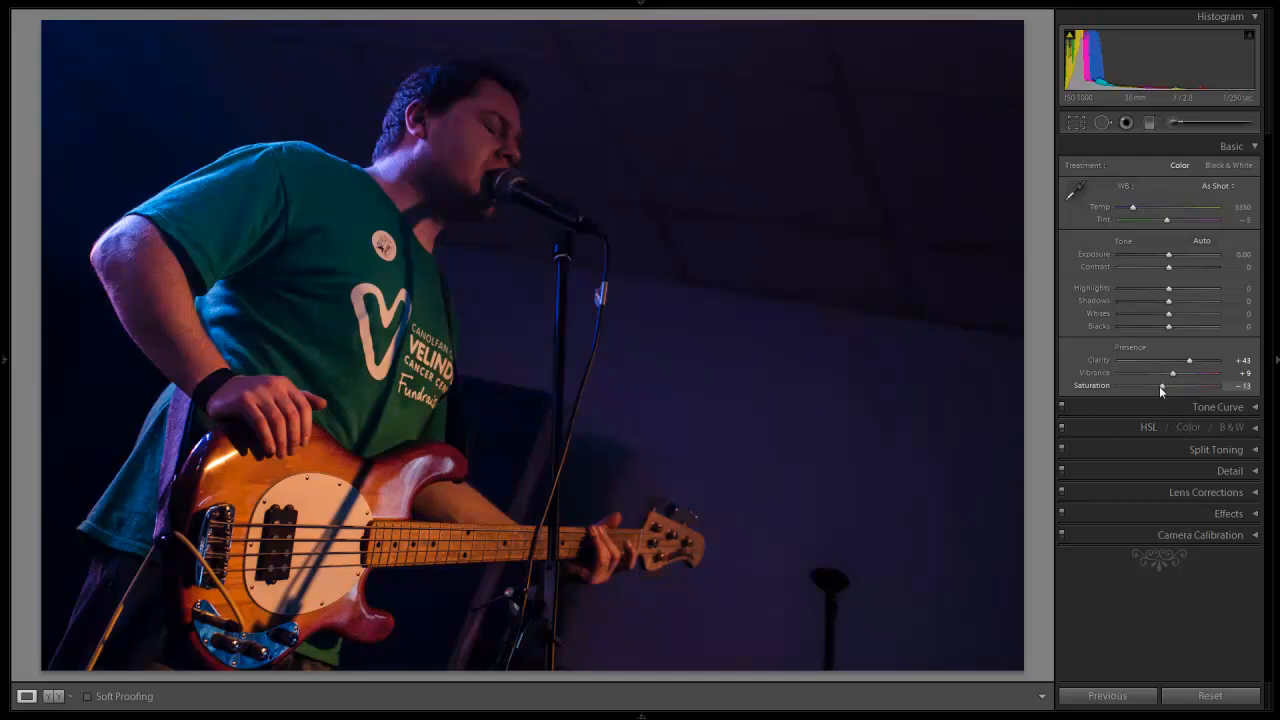
drag(1162, 390, 1166, 390)
double_click(1090, 385)
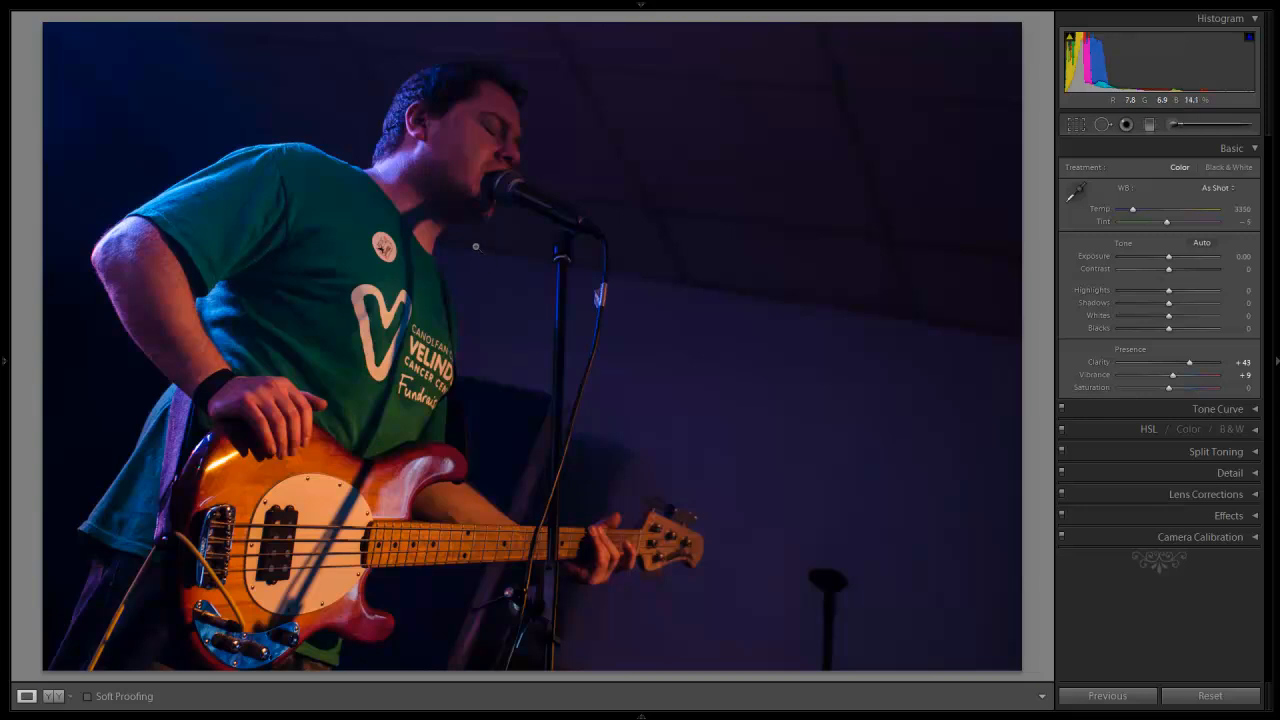
Step: Open the photo for editing in Adobe Photoshop CS4, rendered using Lightroom
right_click(476, 246)
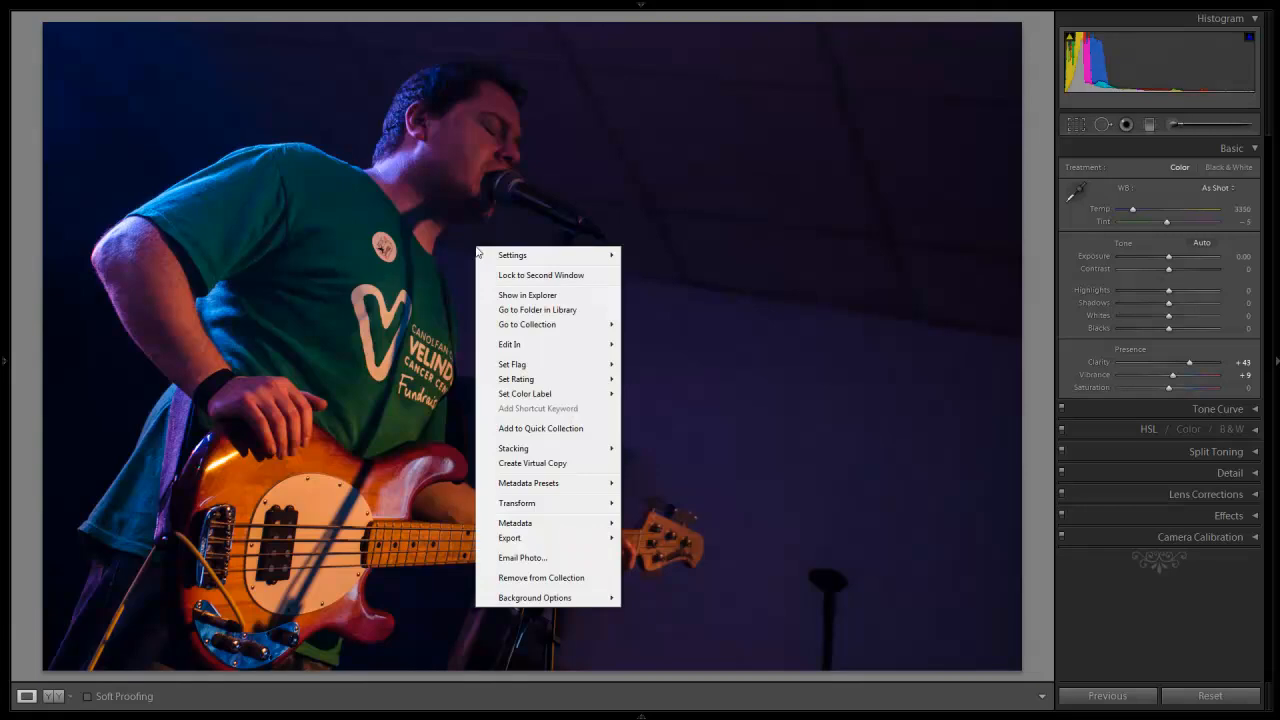
mouse_move(521, 345)
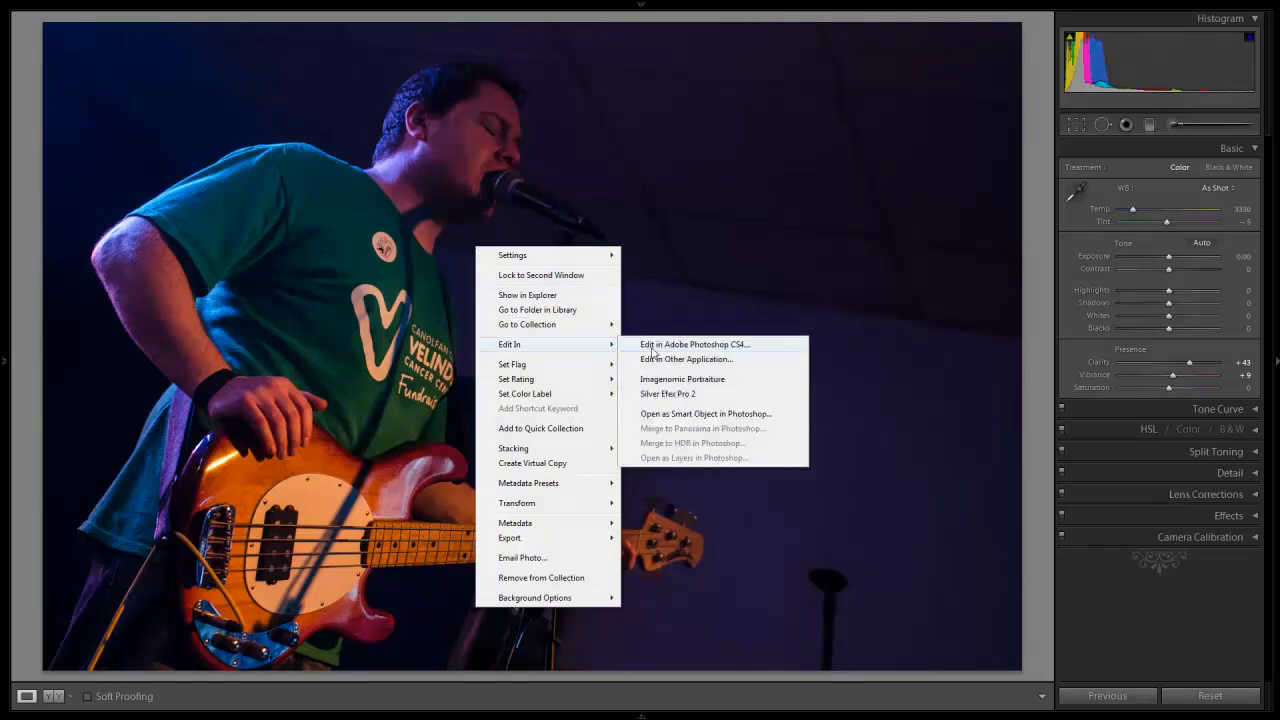
click(670, 345)
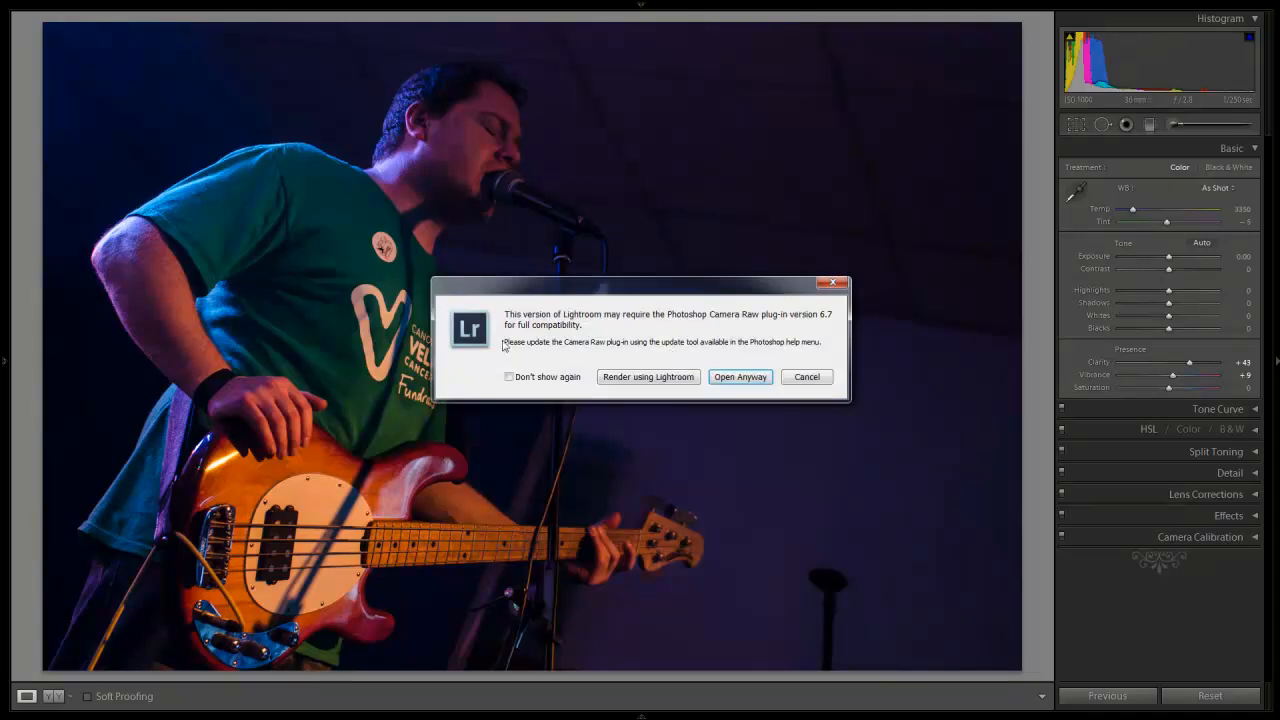
click(666, 378)
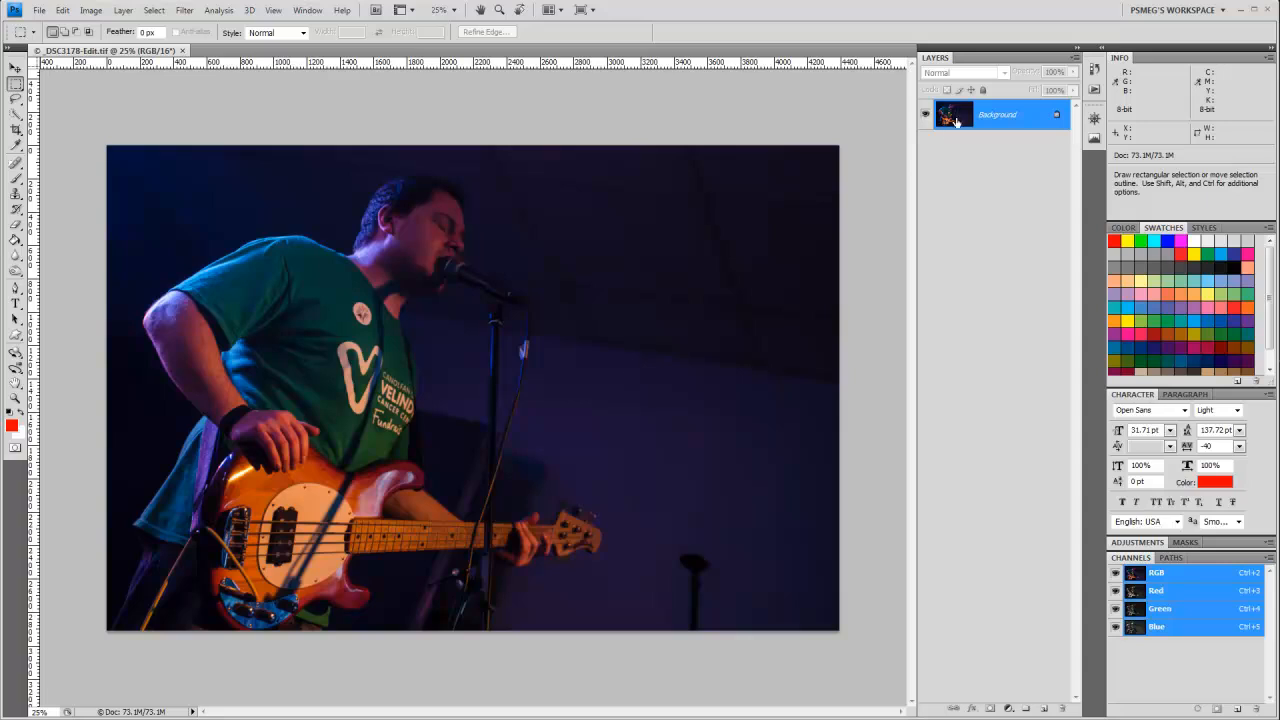
Step: Duplicate the Background layer and name the copy "Edited Image"
key(ctrl+j)
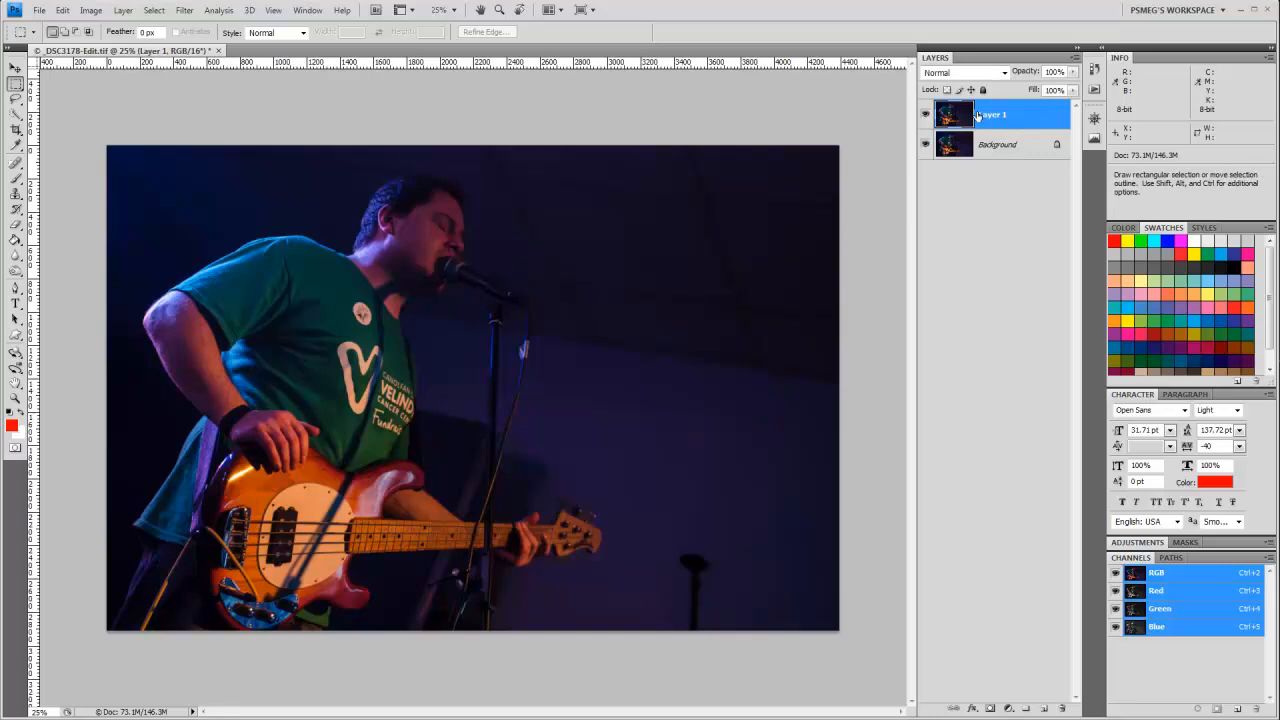
double_click(991, 116)
text(Edited Image)
click(1018, 232)
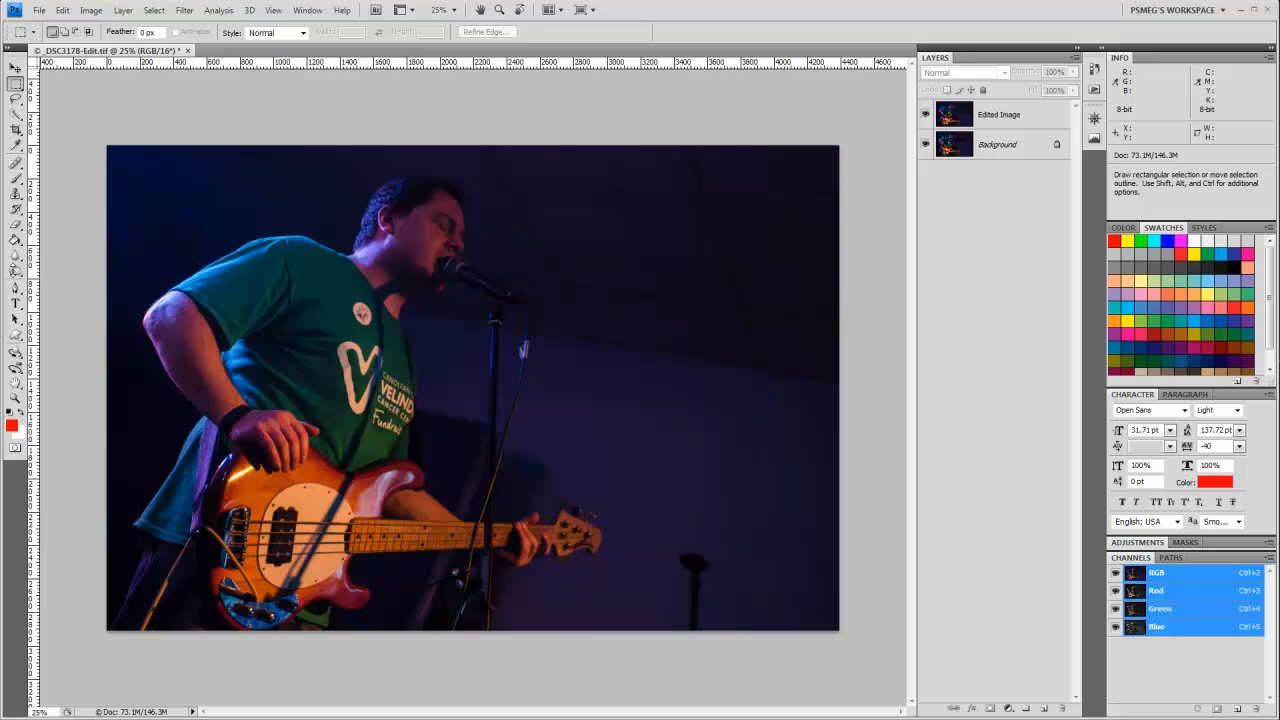
Step: Set up the Burn tool with the Shadows range and 20% exposure
click(15, 270)
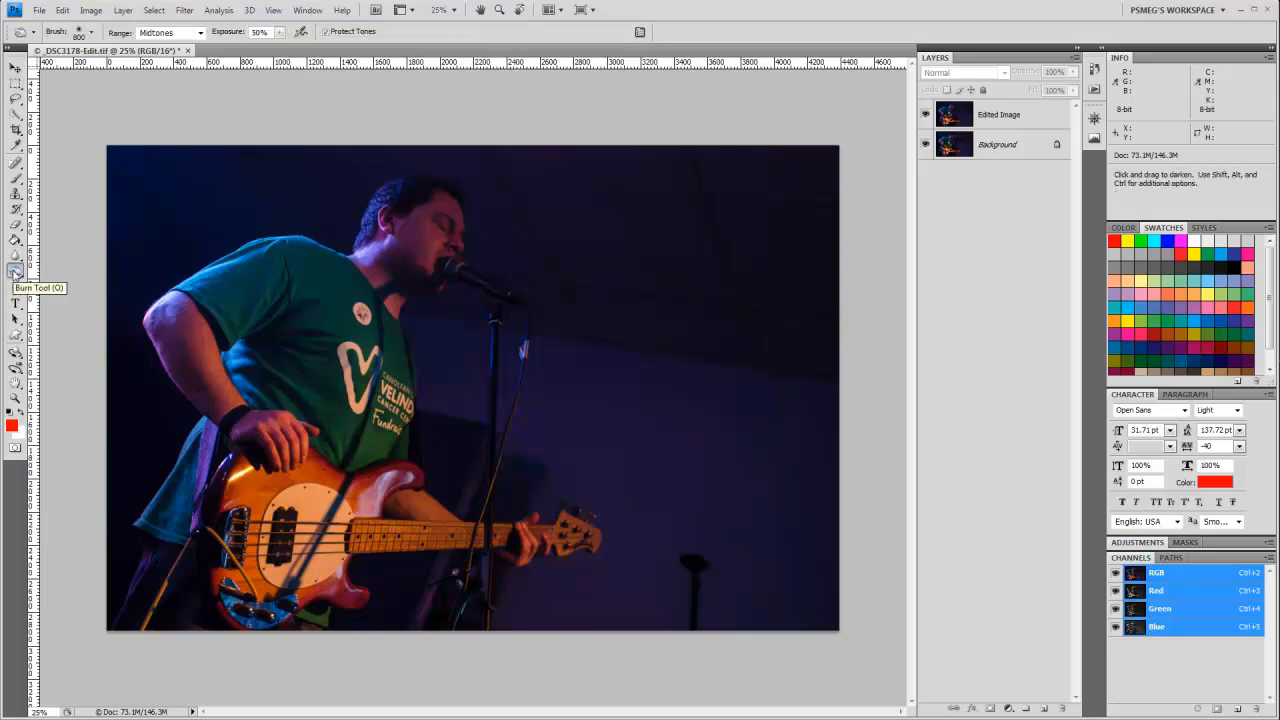
click(164, 34)
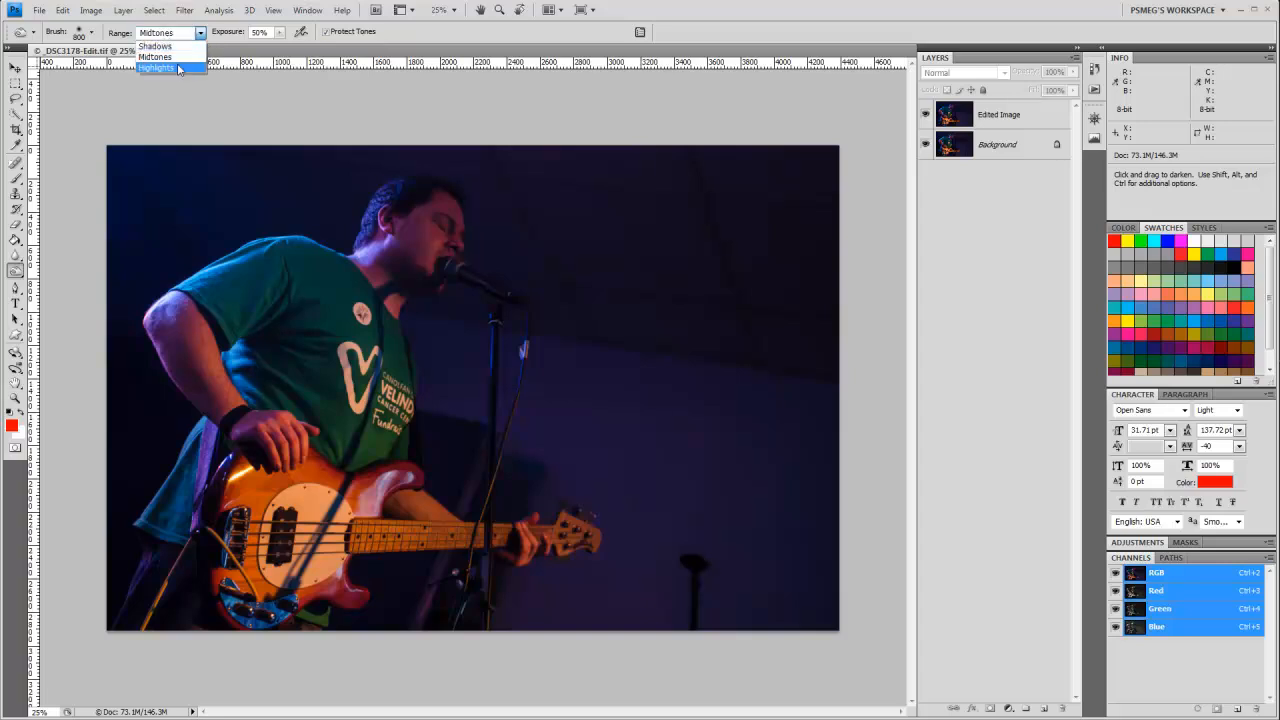
click(255, 94)
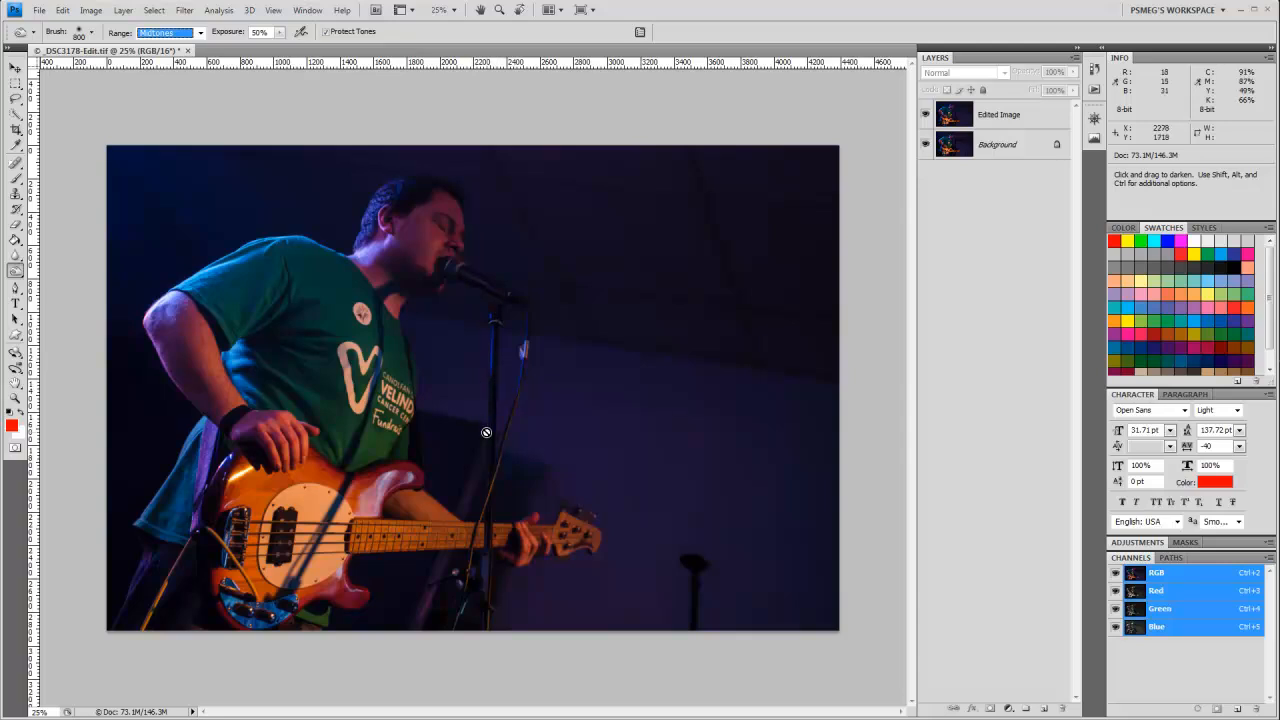
click(201, 33)
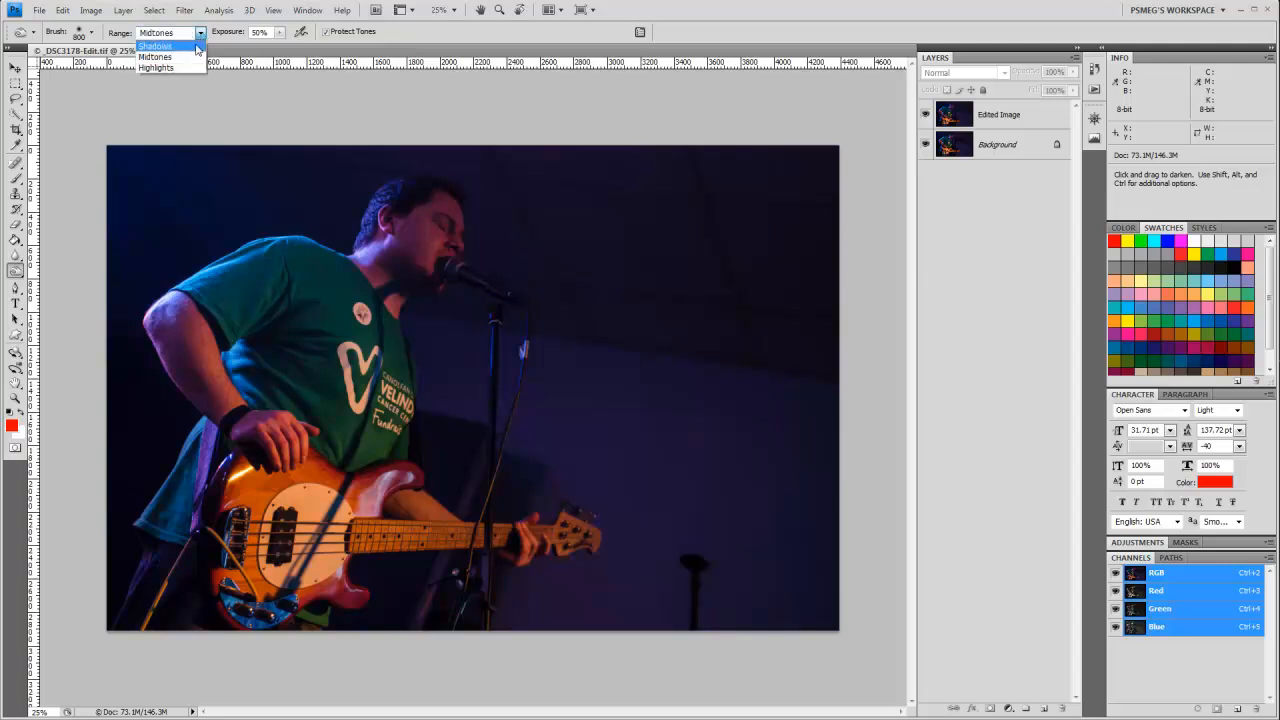
click(197, 46)
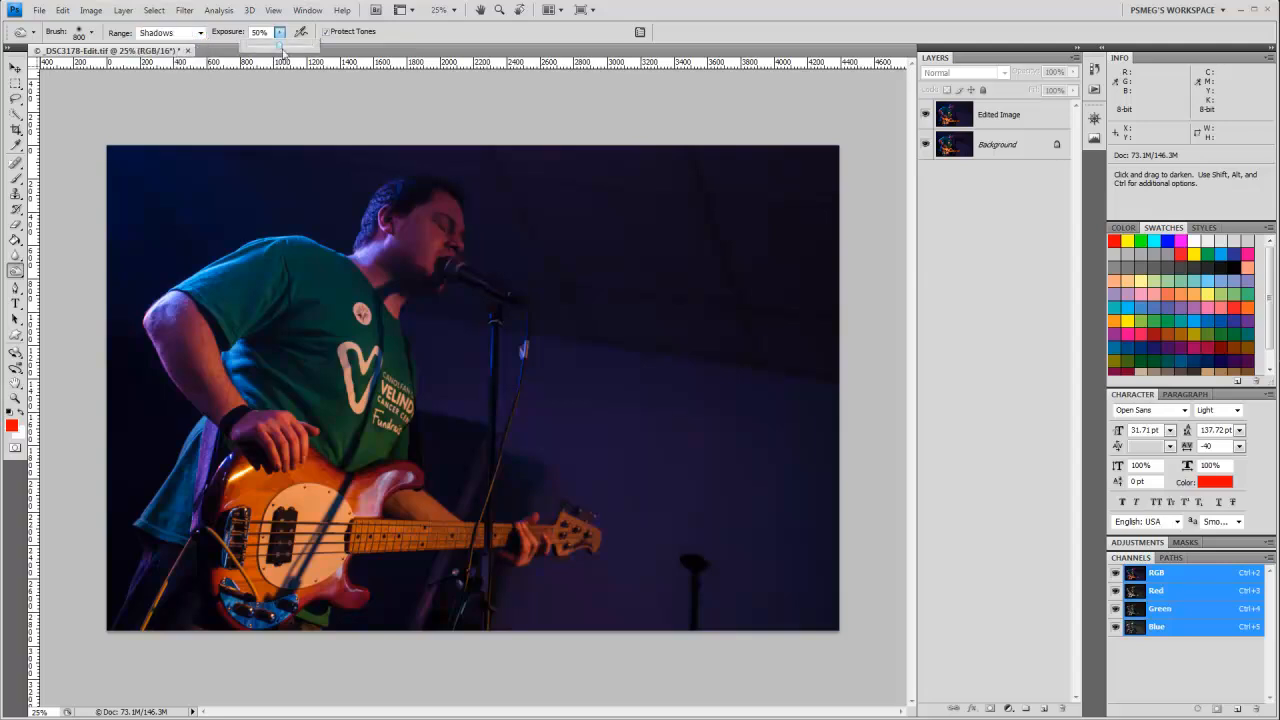
drag(284, 50, 259, 50)
click(289, 98)
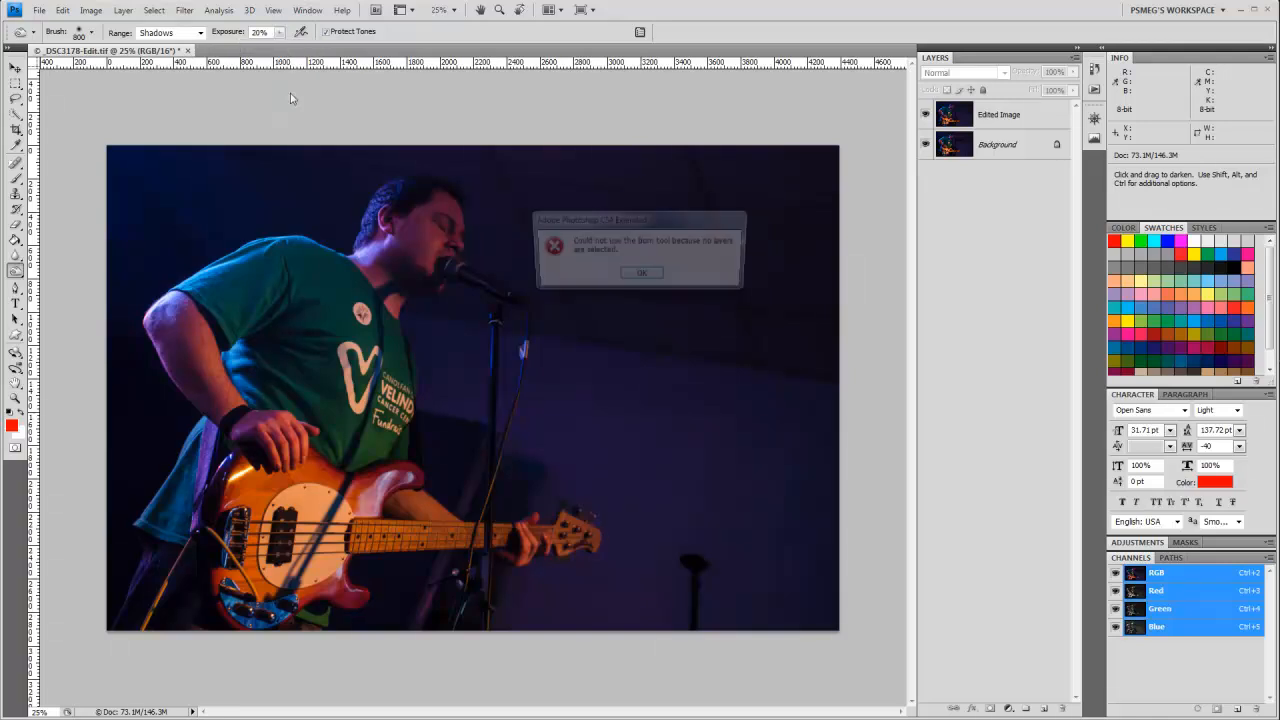
click(640, 278)
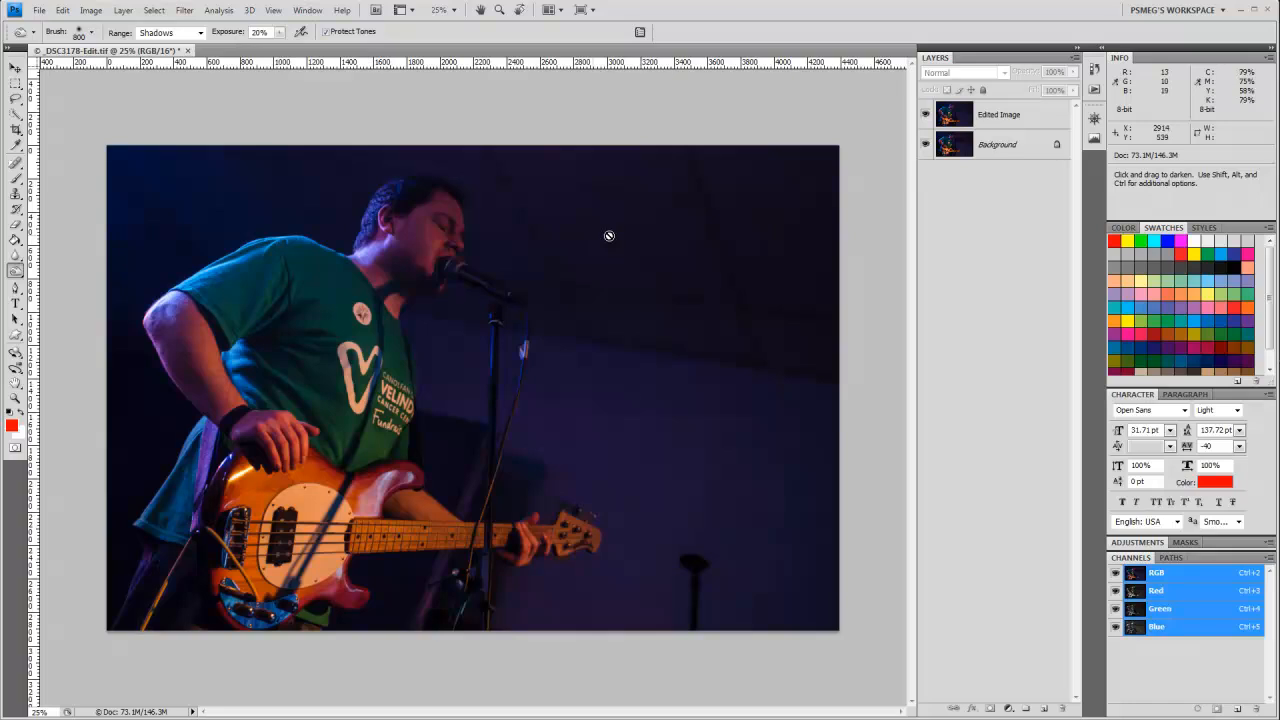
Step: Burn the background behind the bassist on the Edited Image layer with an 800 px brush
click(980, 110)
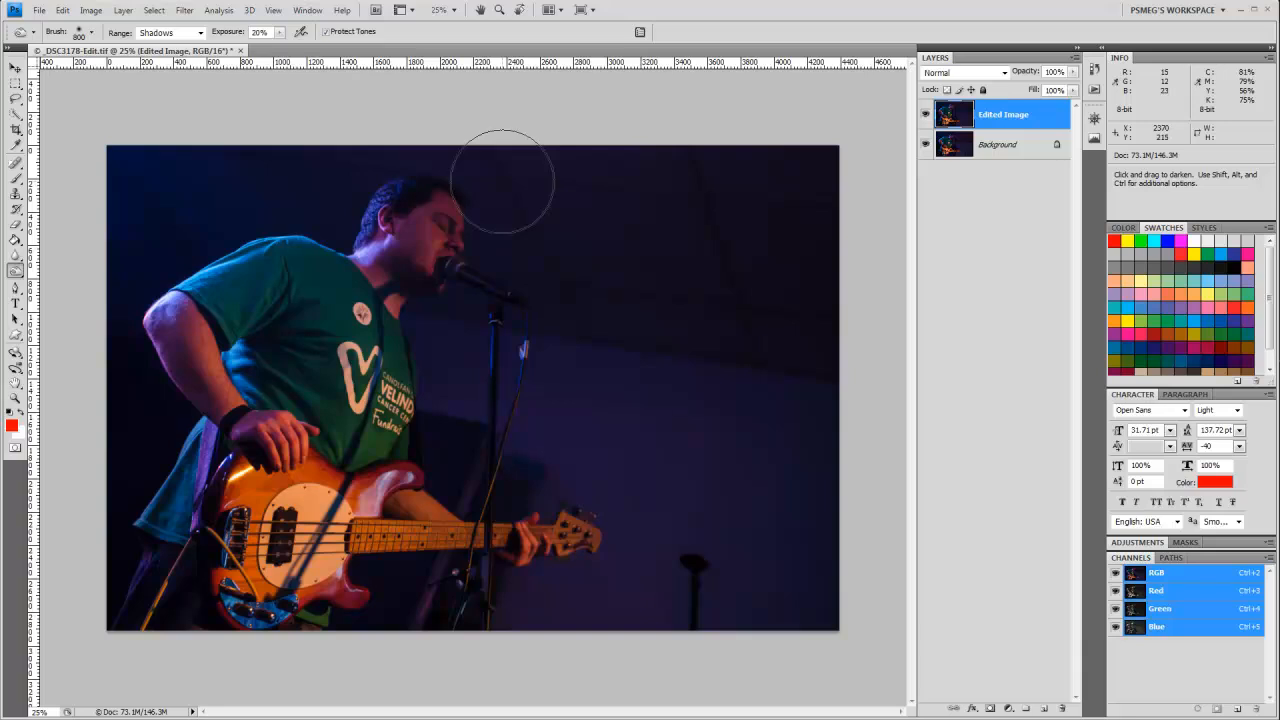
mouse_move(502, 181)
mouse_down()
mouse_move(823, 181)
mouse_move(527, 168)
mouse_move(748, 196)
mouse_move(826, 261)
mouse_move(581, 187)
mouse_move(707, 273)
mouse_move(763, 291)
mouse_move(622, 265)
mouse_move(528, 168)
mouse_move(612, 288)
mouse_move(717, 319)
mouse_move(576, 279)
mouse_move(748, 325)
mouse_move(802, 357)
mouse_move(723, 295)
mouse_move(812, 384)
mouse_move(768, 184)
mouse_move(643, 218)
mouse_move(535, 155)
mouse_move(366, 142)
mouse_move(256, 160)
mouse_move(333, 159)
mouse_move(179, 171)
mouse_move(117, 222)
mouse_move(144, 147)
mouse_move(97, 219)
mouse_move(203, 156)
mouse_move(141, 230)
mouse_move(241, 185)
mouse_move(172, 231)
mouse_move(263, 207)
mouse_move(325, 213)
mouse_move(393, 154)
mouse_move(362, 183)
mouse_move(428, 157)
mouse_move(487, 194)
mouse_move(574, 375)
mouse_move(556, 312)
mouse_move(656, 355)
mouse_move(705, 348)
mouse_move(681, 329)
mouse_move(772, 369)
mouse_move(817, 598)
mouse_move(801, 416)
mouse_move(806, 600)
mouse_move(765, 442)
mouse_move(741, 581)
mouse_move(736, 572)
mouse_move(751, 546)
mouse_move(747, 632)
mouse_move(455, 627)
mouse_move(672, 595)
mouse_up()
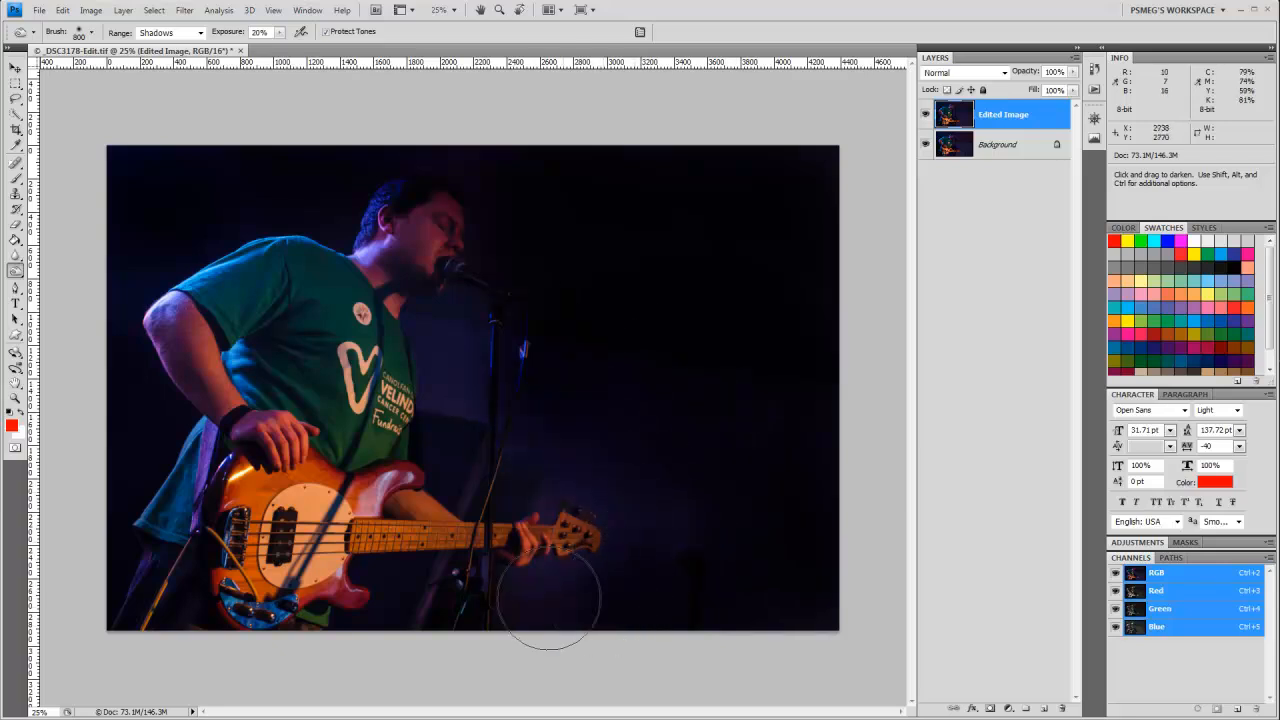
mouse_move(574, 492)
mouse_down()
mouse_move(548, 520)
mouse_move(631, 526)
mouse_up()
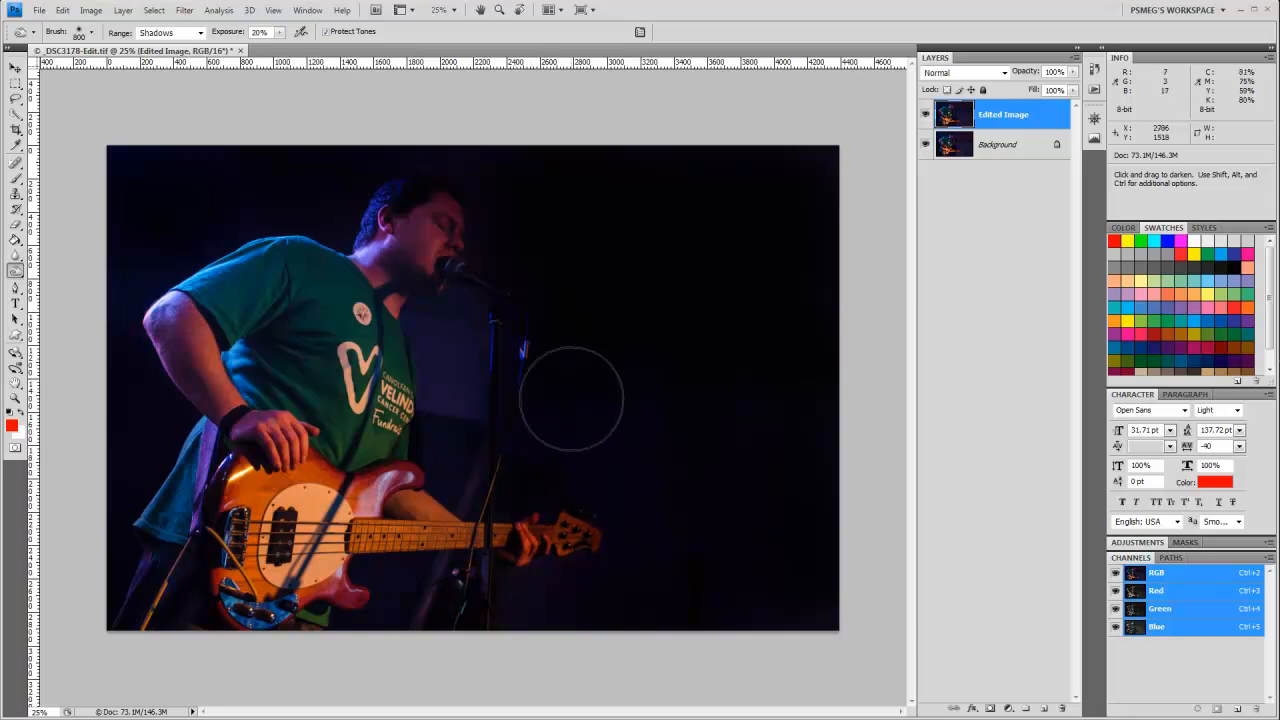
Step: Burn the background around the microphone stand and beside the torso, reducing the brush to 500 px and then 300 px
key(bracketleft)
key(bracketleft)
key(bracketleft)
key(bracketleft)
key(bracketleft)
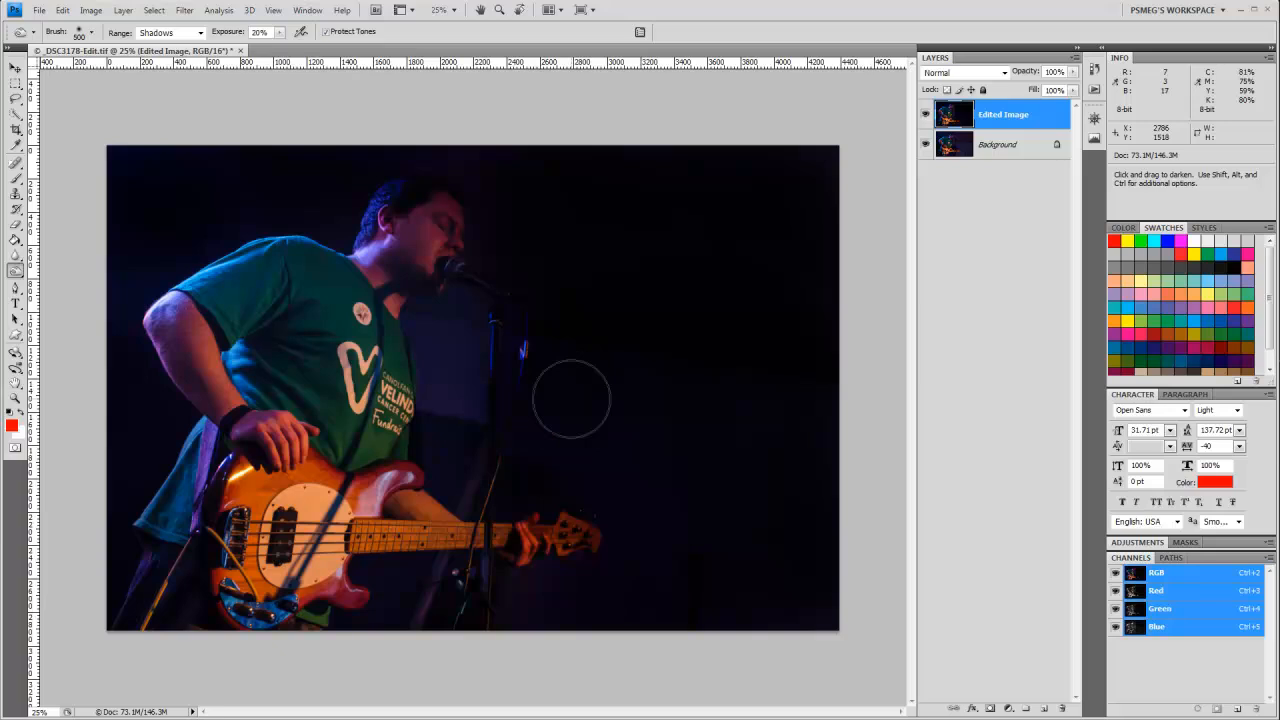
scroll(441, 379, up, 1)
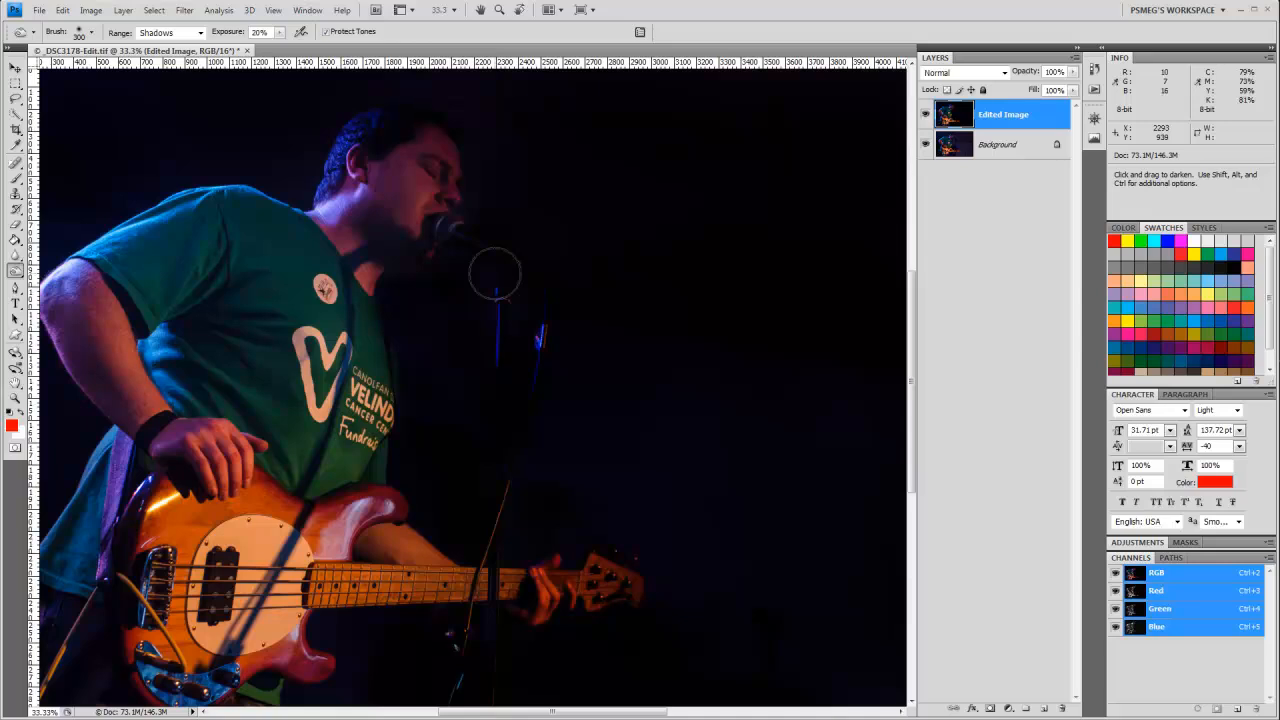
key(ctrl+plus)
key(ctrl+plus)
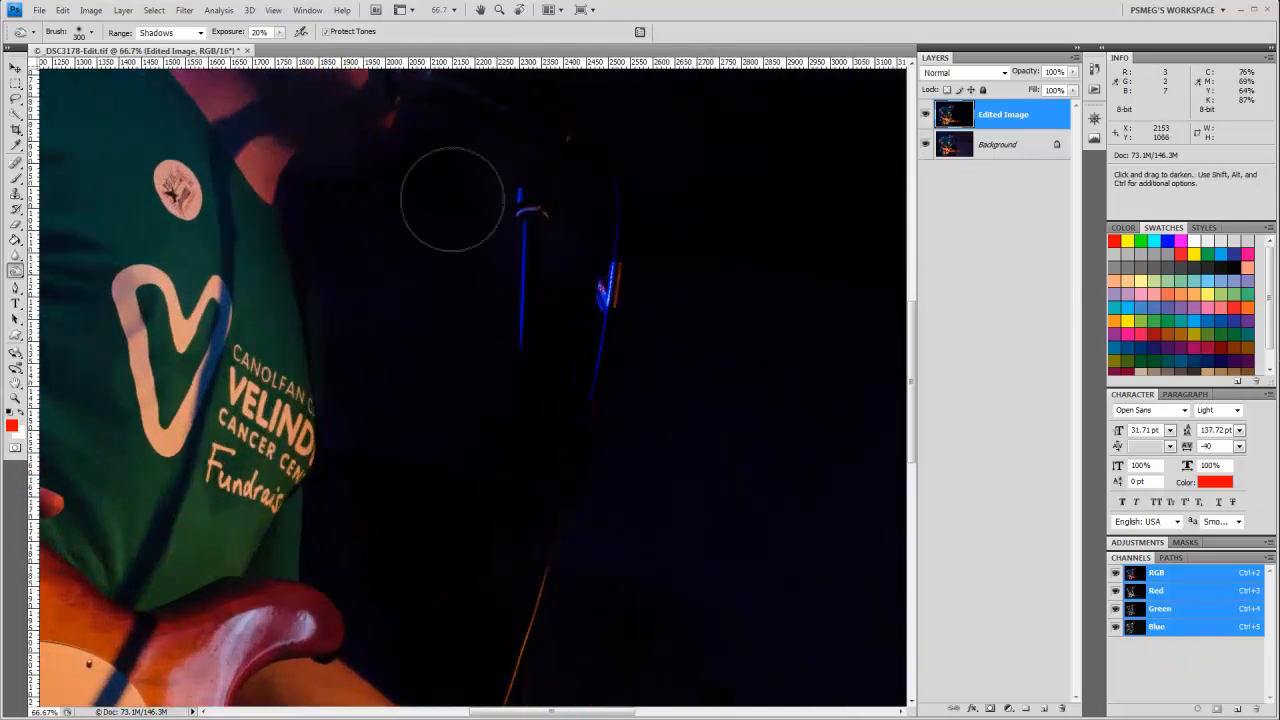
drag(452, 198, 459, 510)
drag(477, 273, 541, 375)
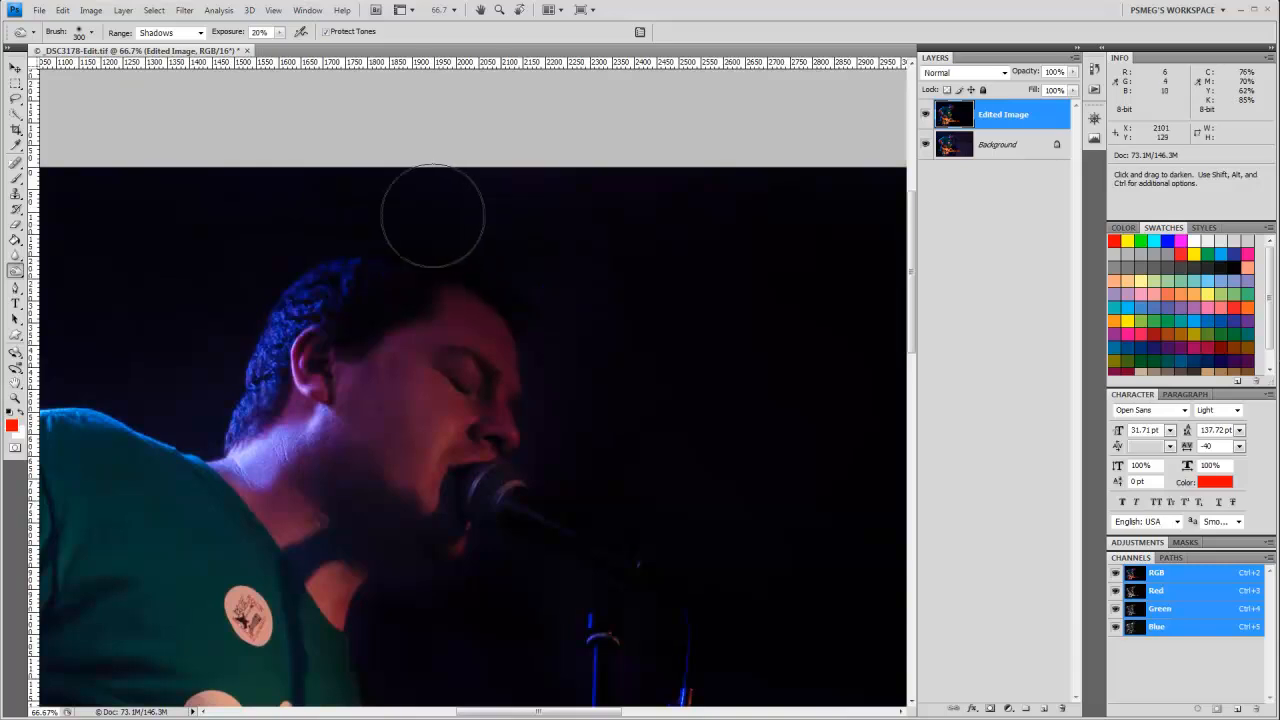
Step: Burn the background close around the bassist's head and face with the brush reduced to 150 px
key(bracketleft)
key(bracketleft)
key(bracketleft)
key(bracketleft)
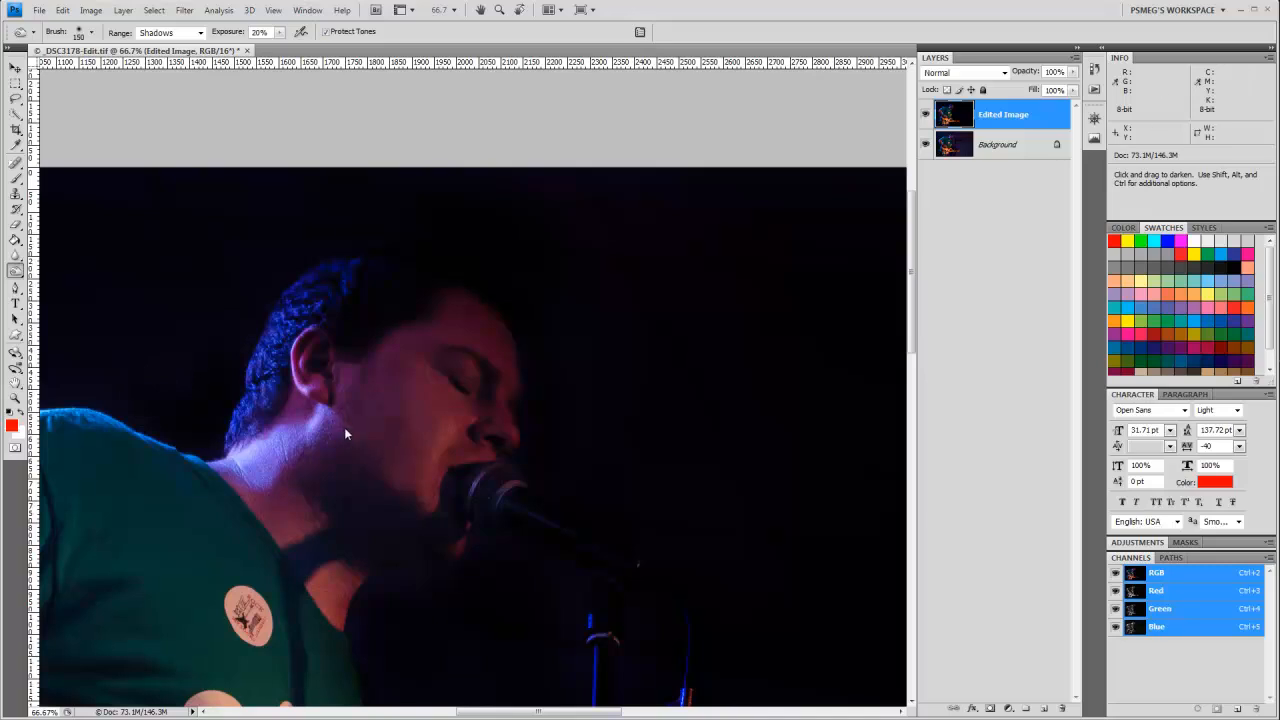
Step: Examine the burned background around the arm, the bass, the headstock and the empty area beside the bassist
key(space)
mouse_move(311, 404)
mouse_down()
mouse_move(615, 412)
mouse_move(460, 460)
mouse_move(403, 509)
mouse_move(503, 400)
mouse_move(537, 410)
mouse_move(506, 417)
mouse_move(500, 275)
mouse_up()
drag(496, 443, 483, 298)
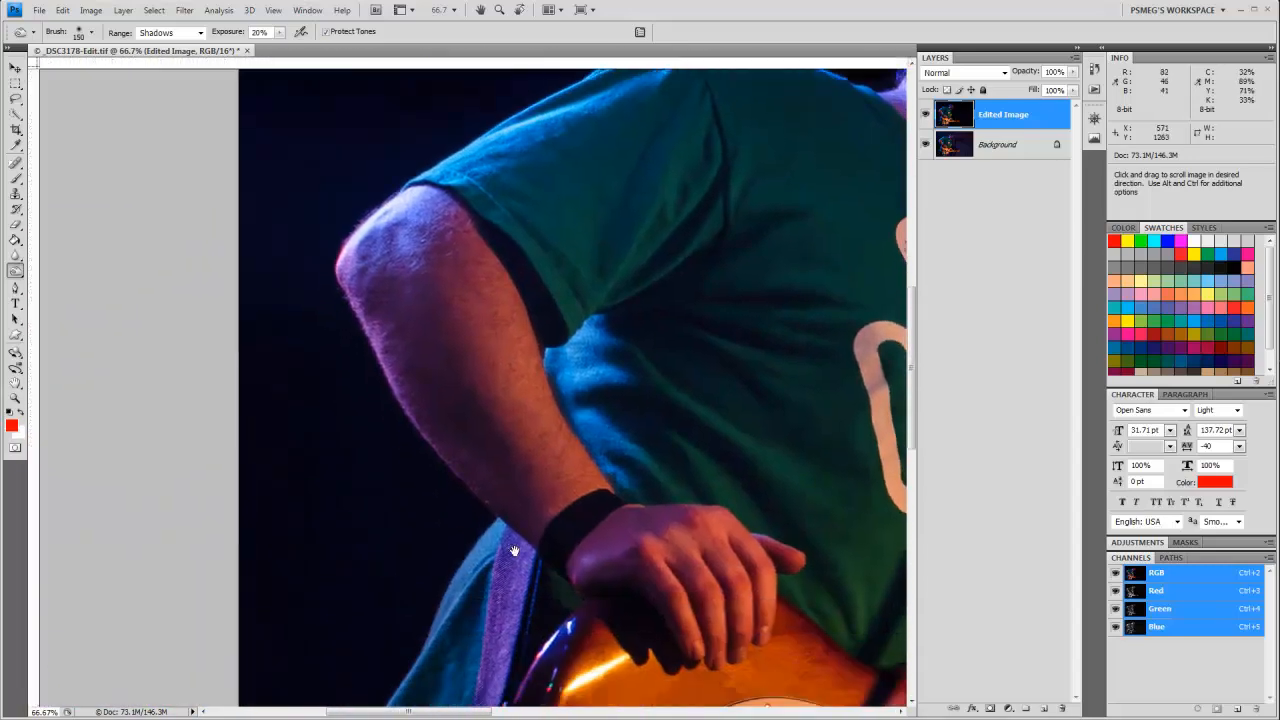
drag(514, 551, 506, 382)
mouse_move(566, 534)
mouse_down()
mouse_move(514, 360)
mouse_move(535, 503)
mouse_move(312, 357)
mouse_up()
drag(735, 516, 370, 572)
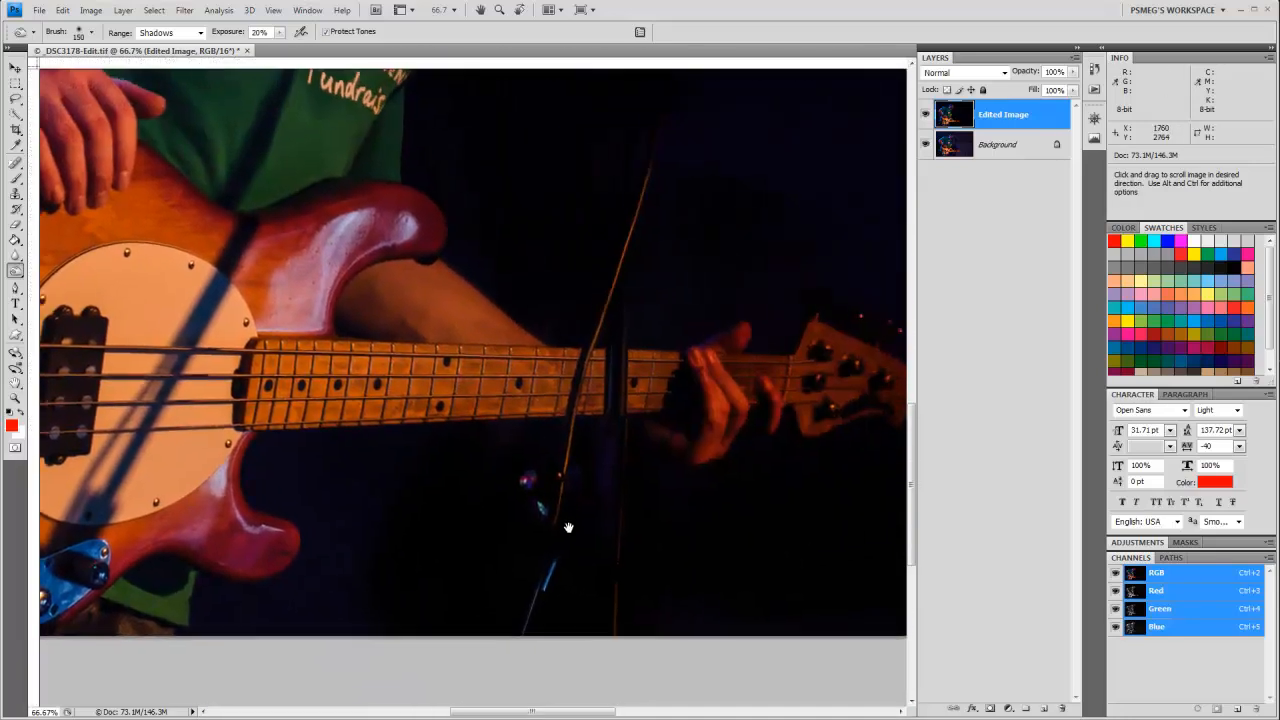
drag(567, 527, 274, 612)
drag(649, 460, 437, 656)
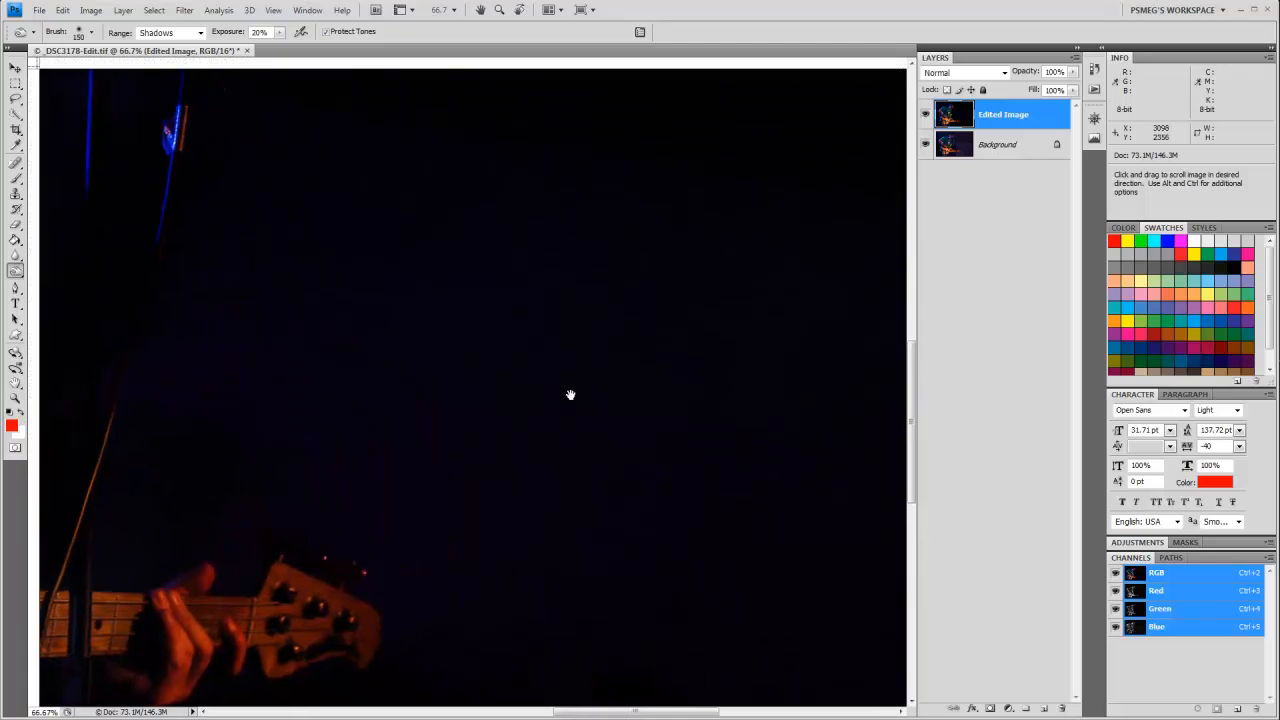
drag(586, 392, 436, 645)
drag(592, 290, 630, 491)
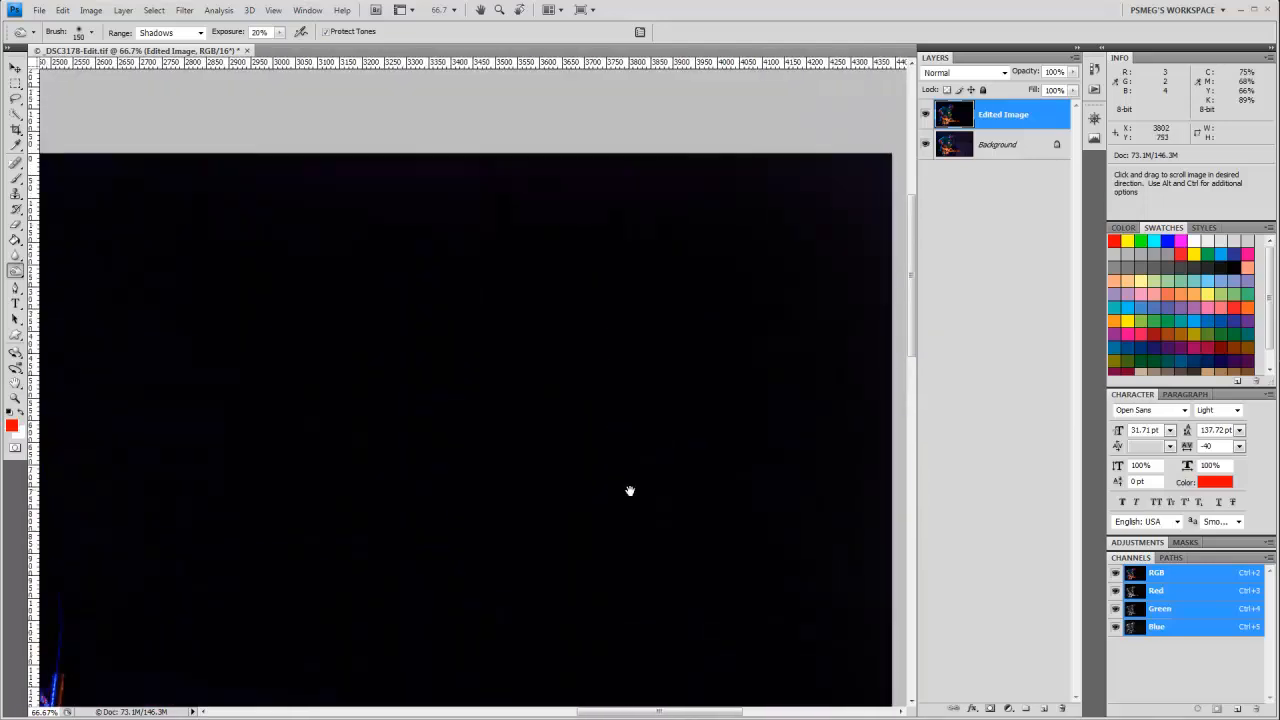
key(ctrl+minus)
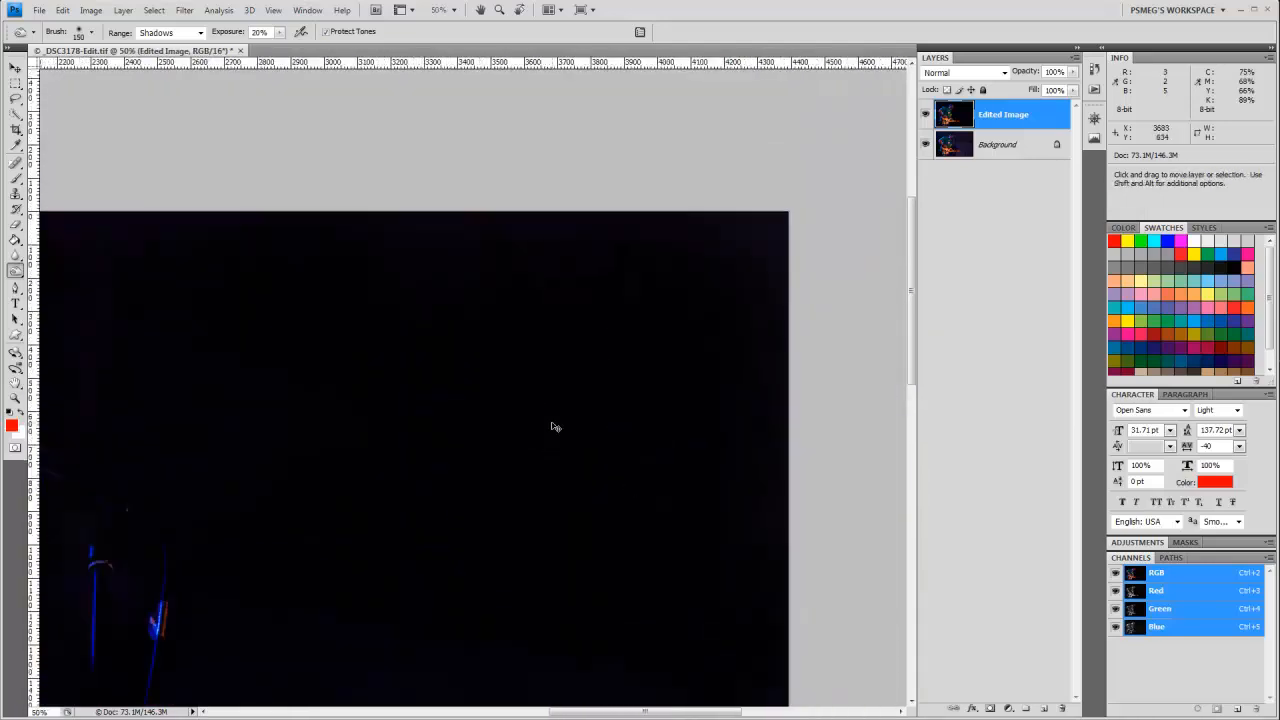
key(ctrl+minus)
drag(457, 451, 723, 346)
Step: Set up the Dodge tool with the Midtones range and 15% exposure for the bassist's face
key(ctrl+plus)
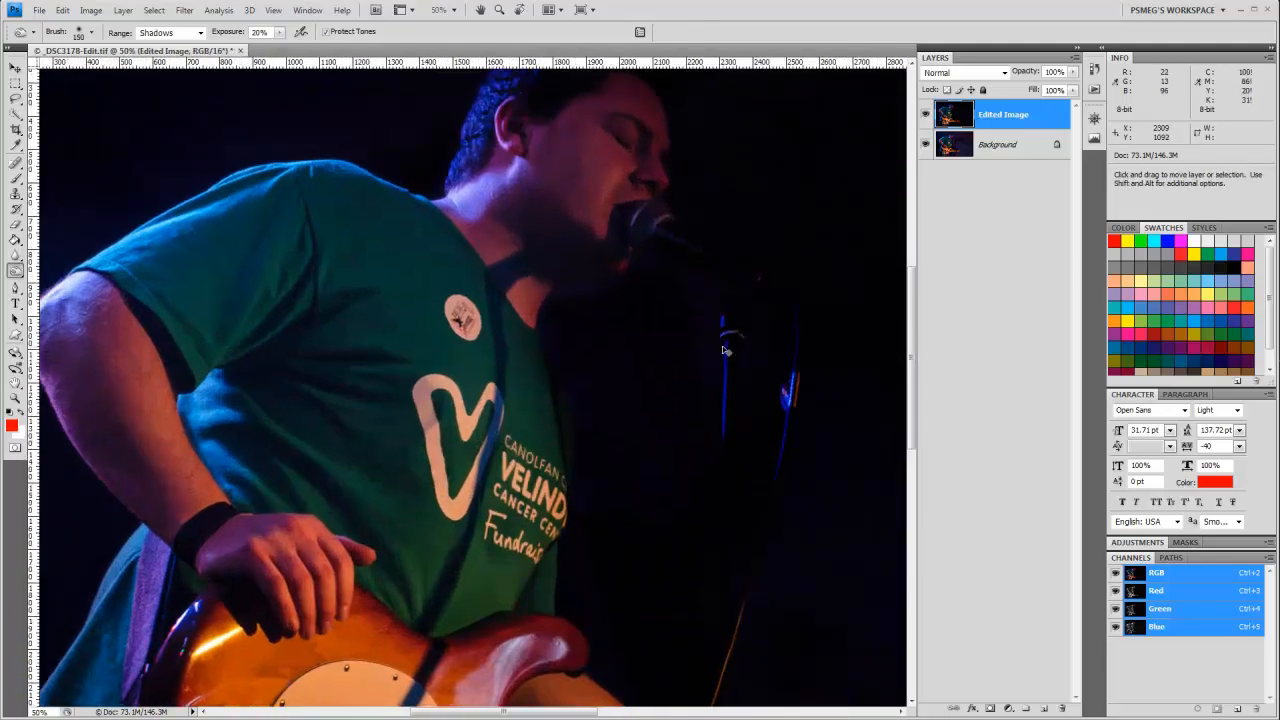
key(ctrl+plus)
mouse_move(715, 197)
mouse_down()
mouse_move(608, 426)
mouse_move(566, 449)
mouse_up()
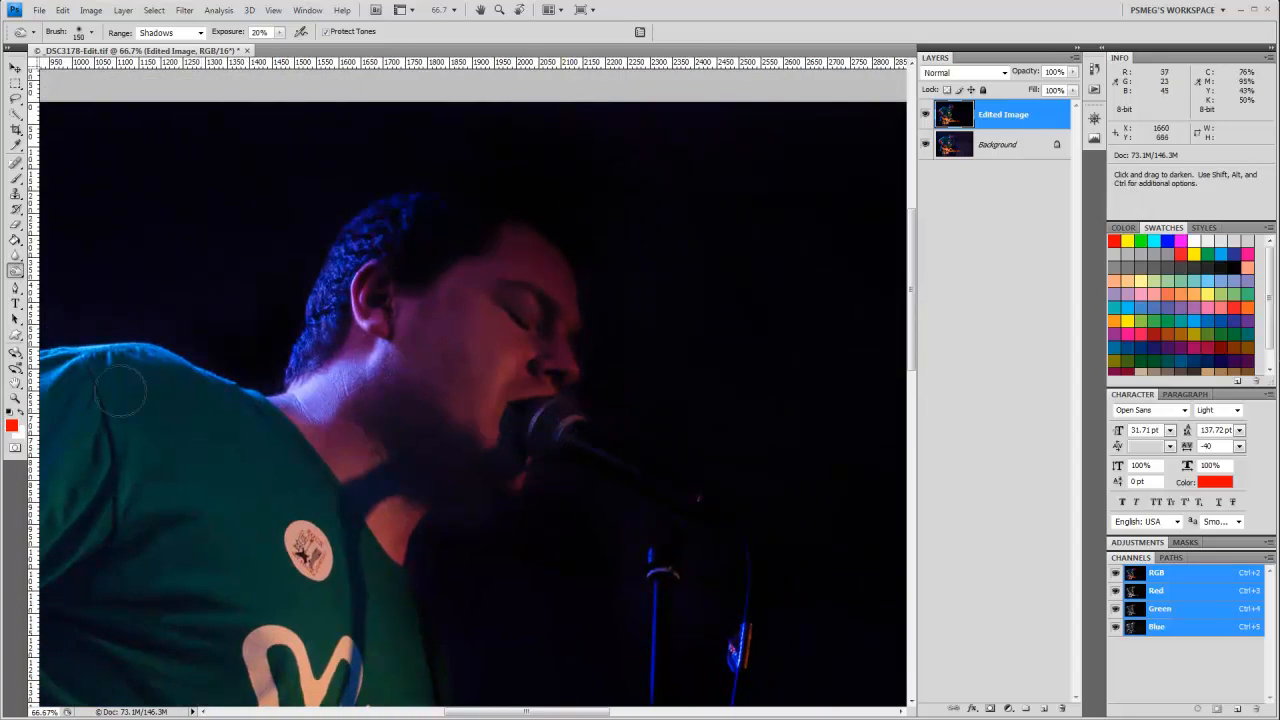
click(15, 272)
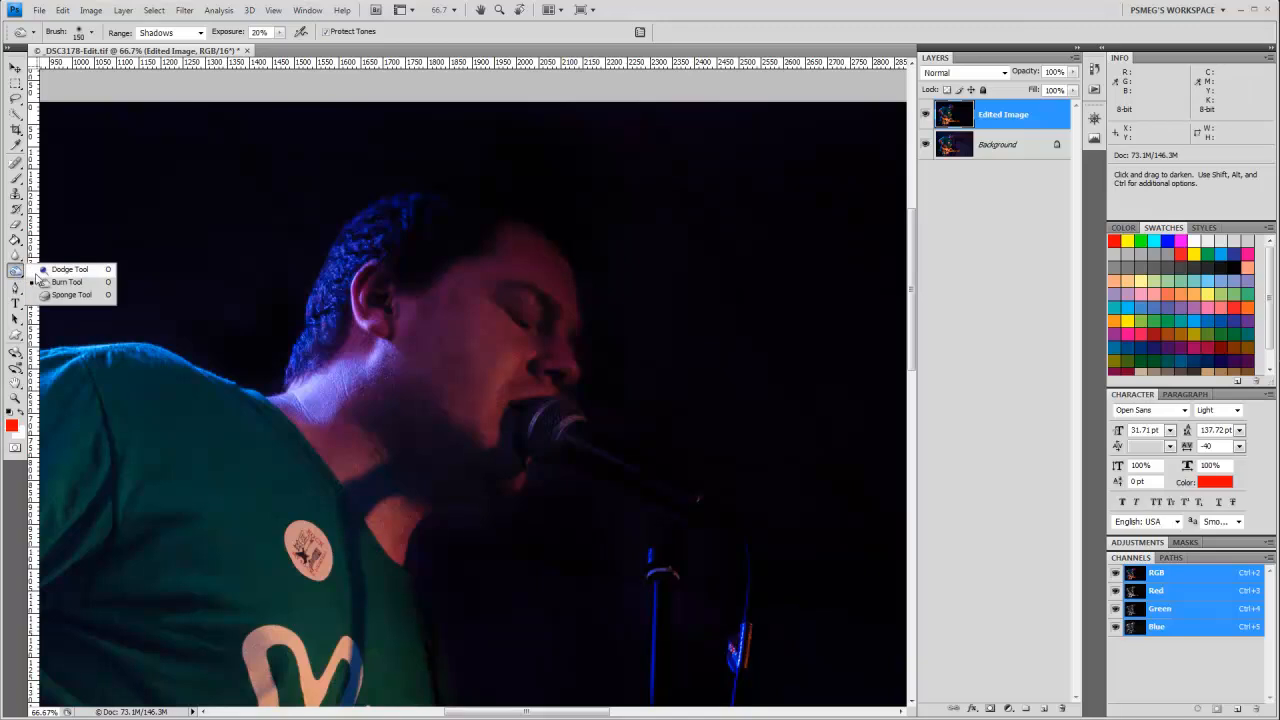
click(78, 271)
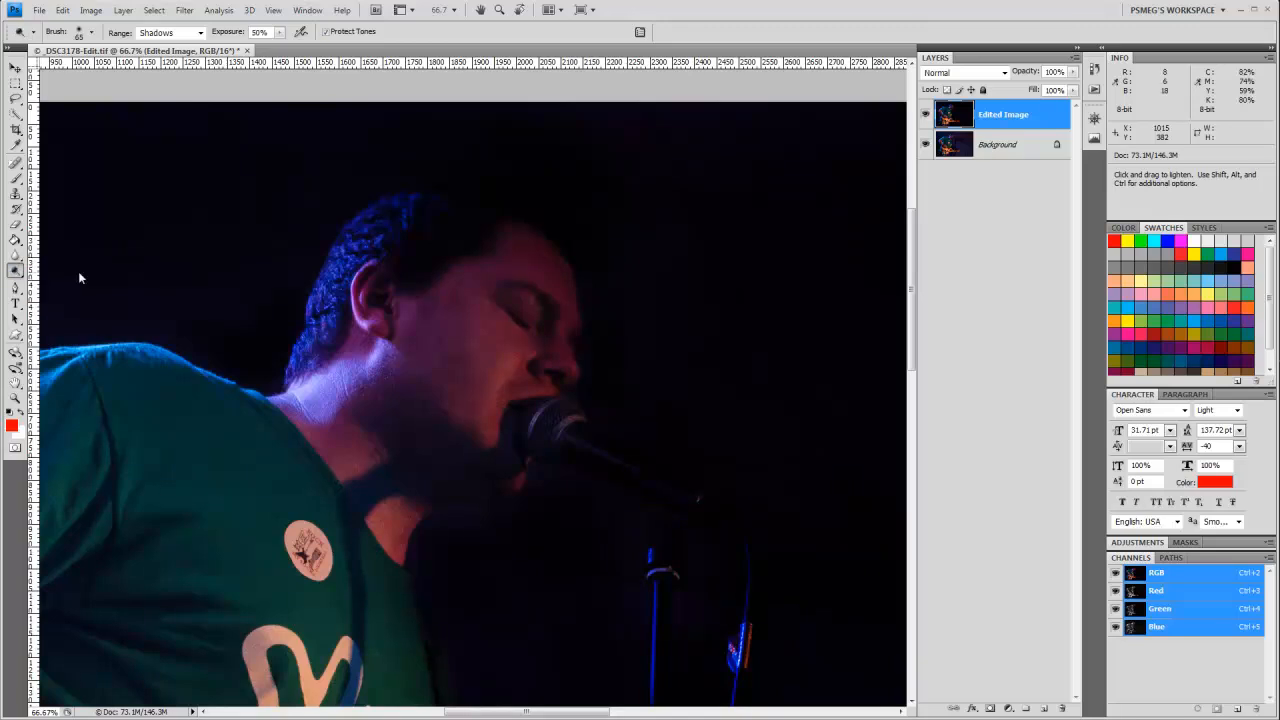
click(279, 32)
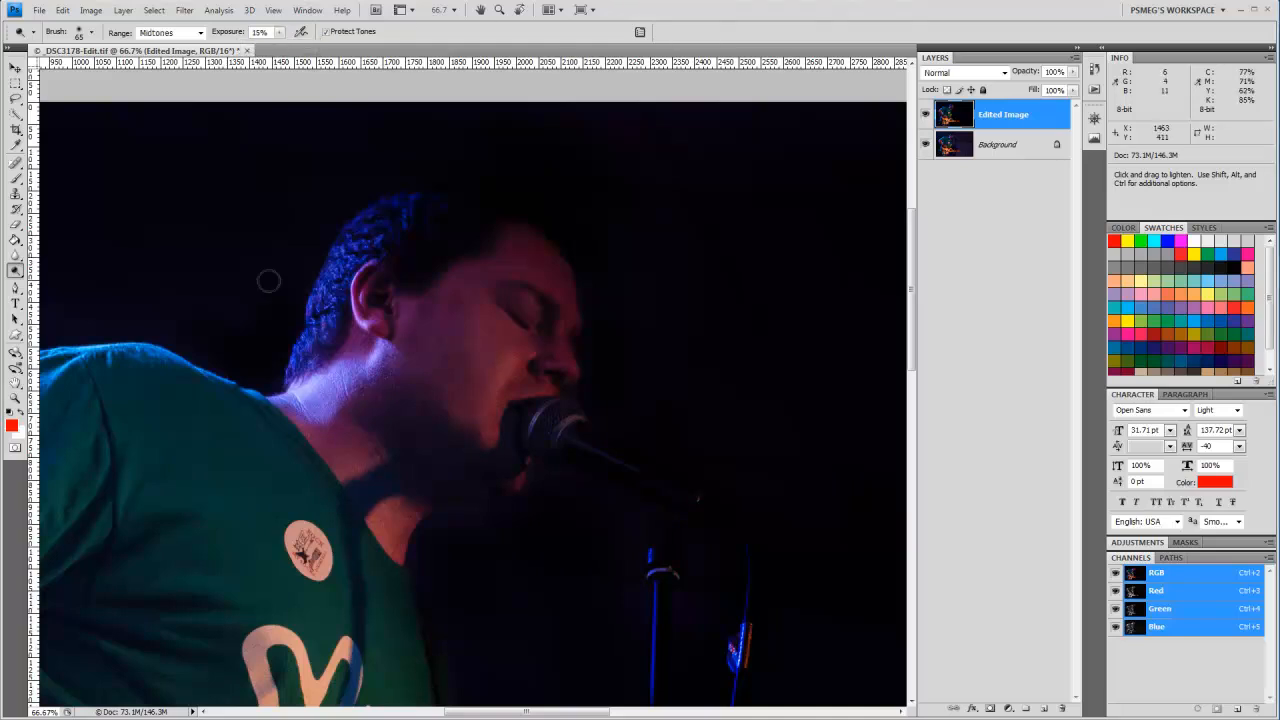
Step: Dodge the midtones of the bassist's face, enlarging the brush to 250 px
key(space)
mouse_move(241, 325)
mouse_down()
mouse_move(231, 391)
mouse_move(209, 371)
mouse_move(276, 342)
mouse_up()
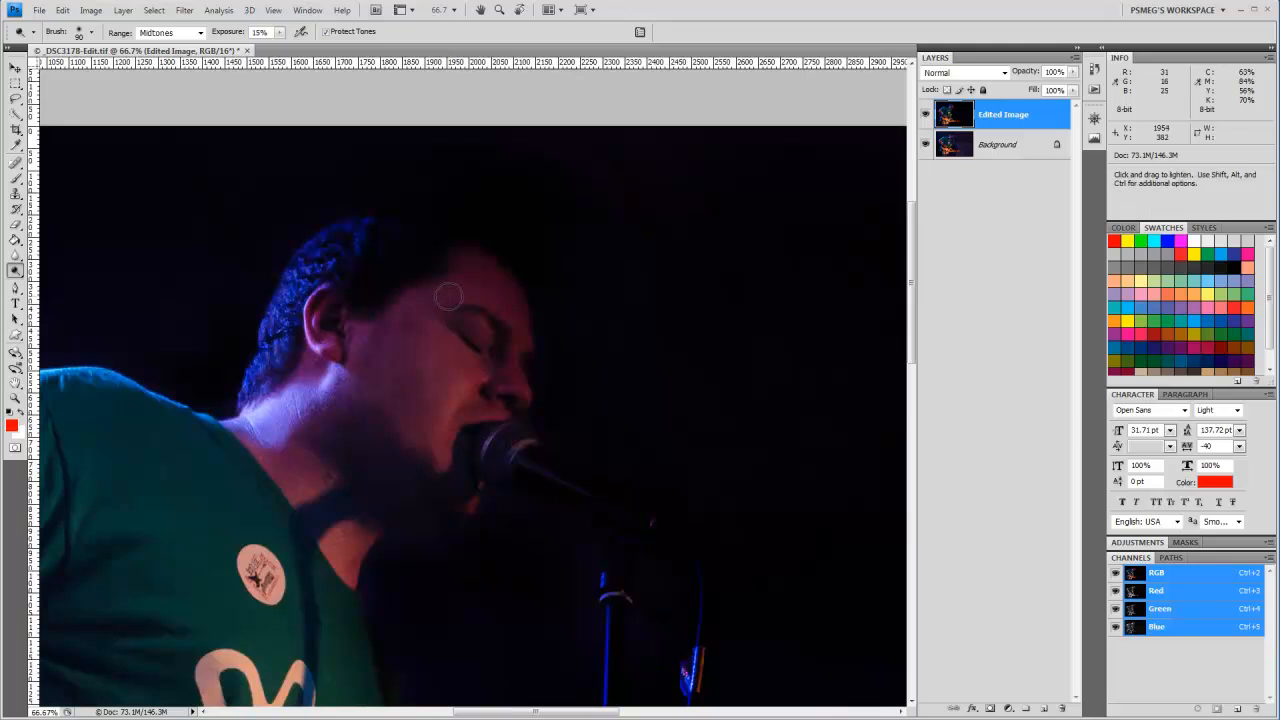
key(bracketright)
key(bracketright)
key(bracketright)
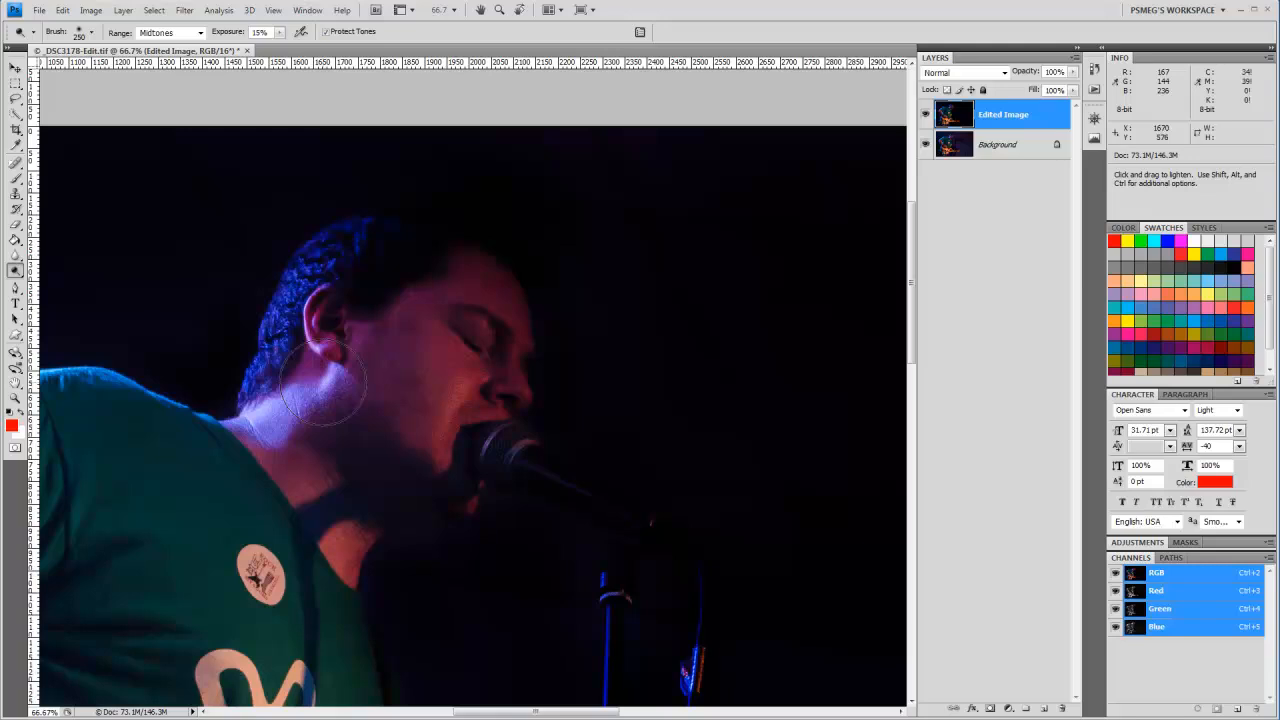
key(ctrl)
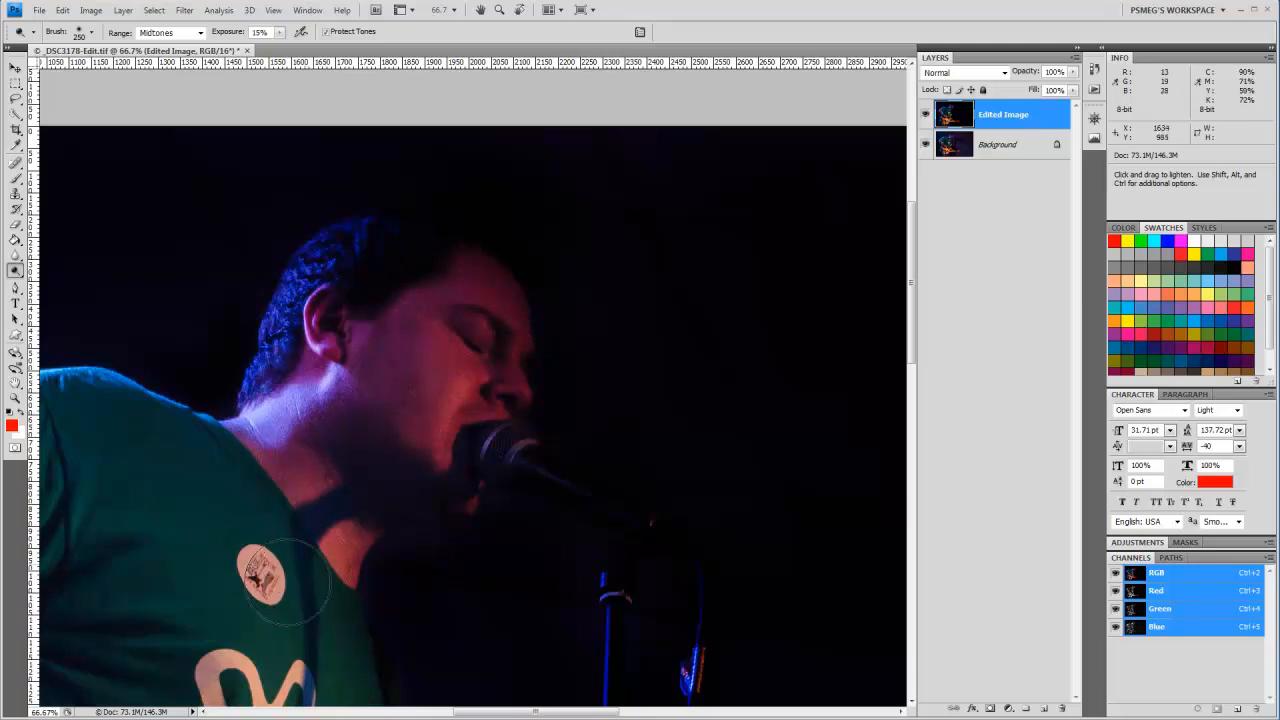
Step: Dodge the bass headstock and the fretting hand, reducing the brush to 150 px and then 80 px
drag(290, 580, 568, 342)
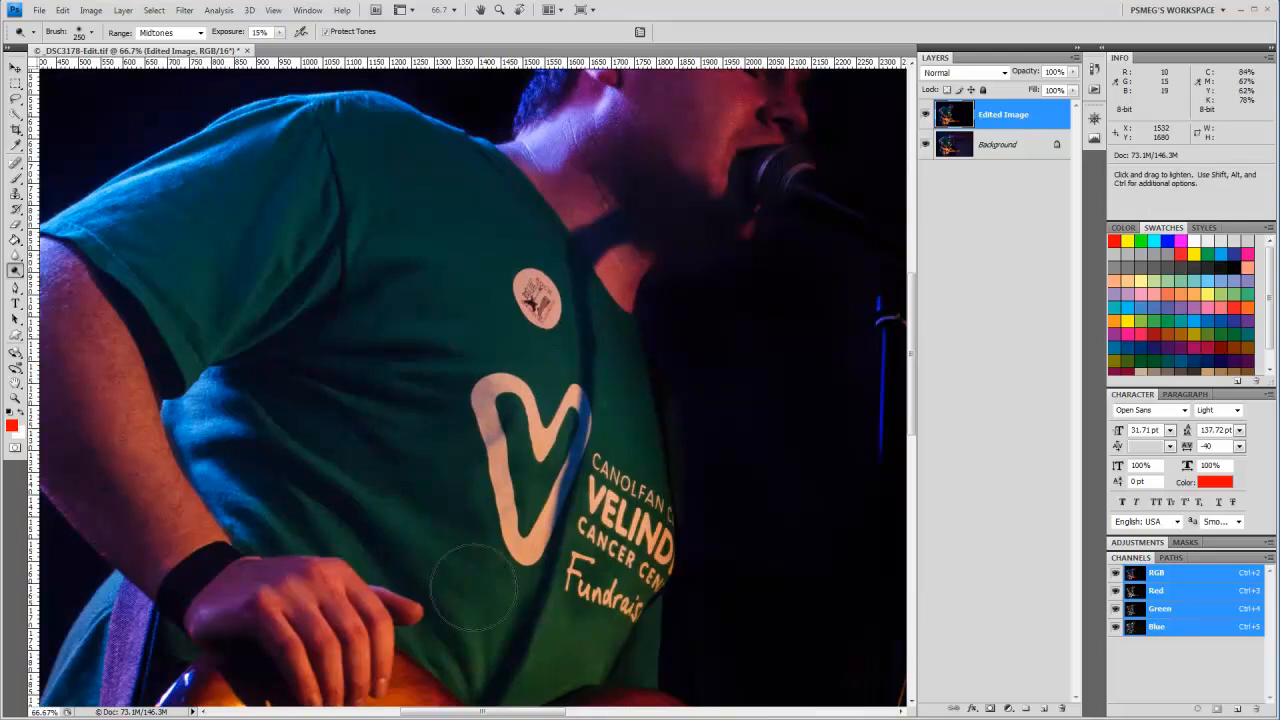
drag(439, 582, 414, 337)
drag(484, 540, 413, 399)
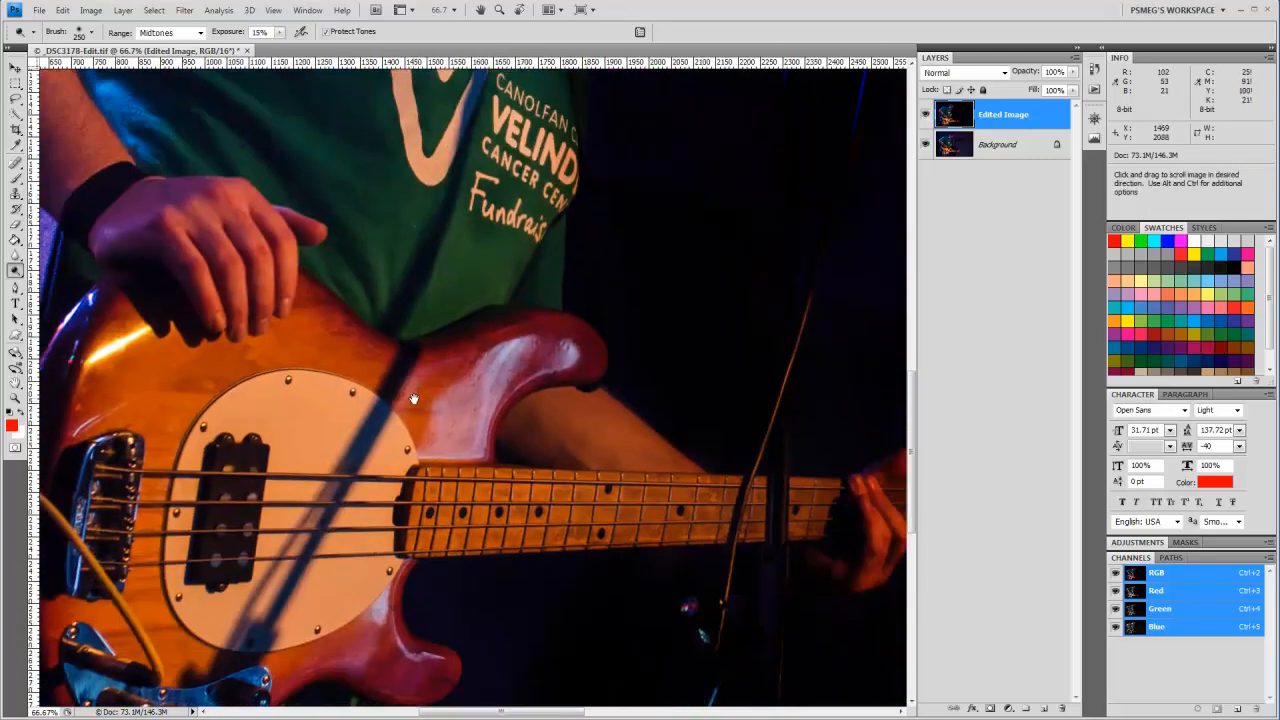
drag(549, 491, 248, 485)
drag(586, 514, 514, 509)
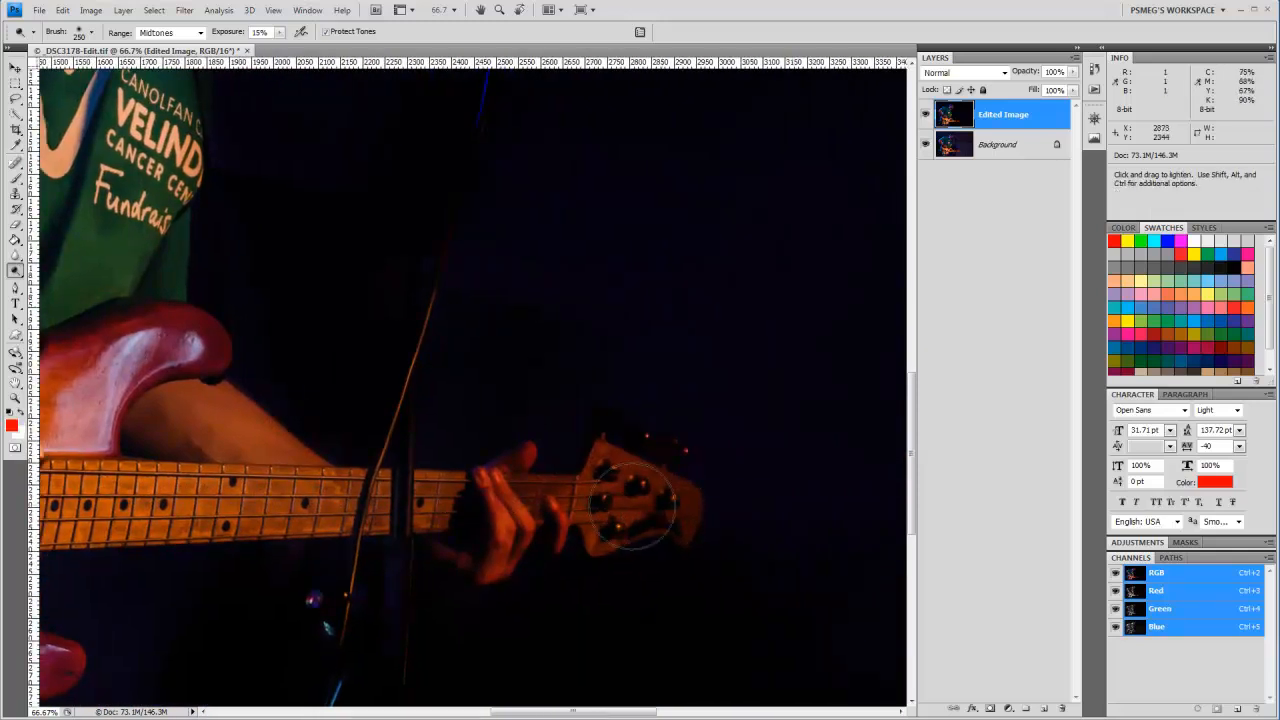
key(bracketleft)
key(bracketleft)
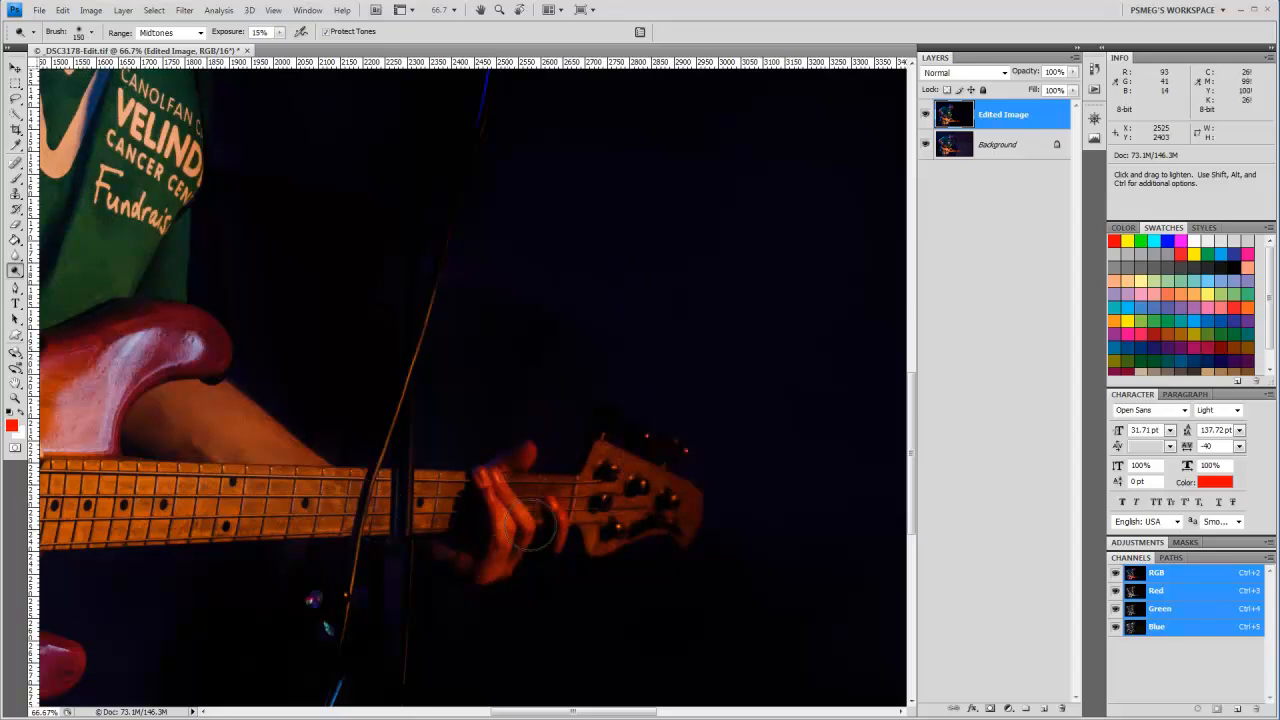
key(bracketleft)
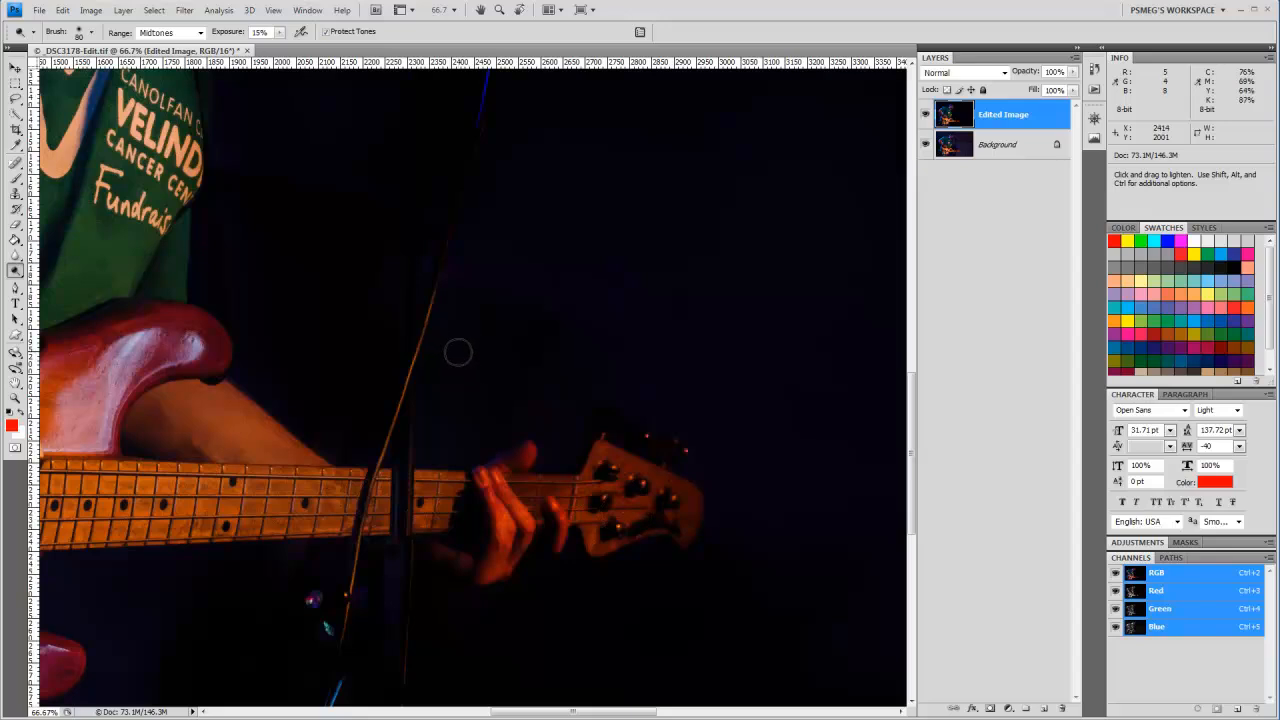
Step: Switch back to the Burn tool and darken the background above the headstock with a 300 px brush
drag(466, 415, 258, 515)
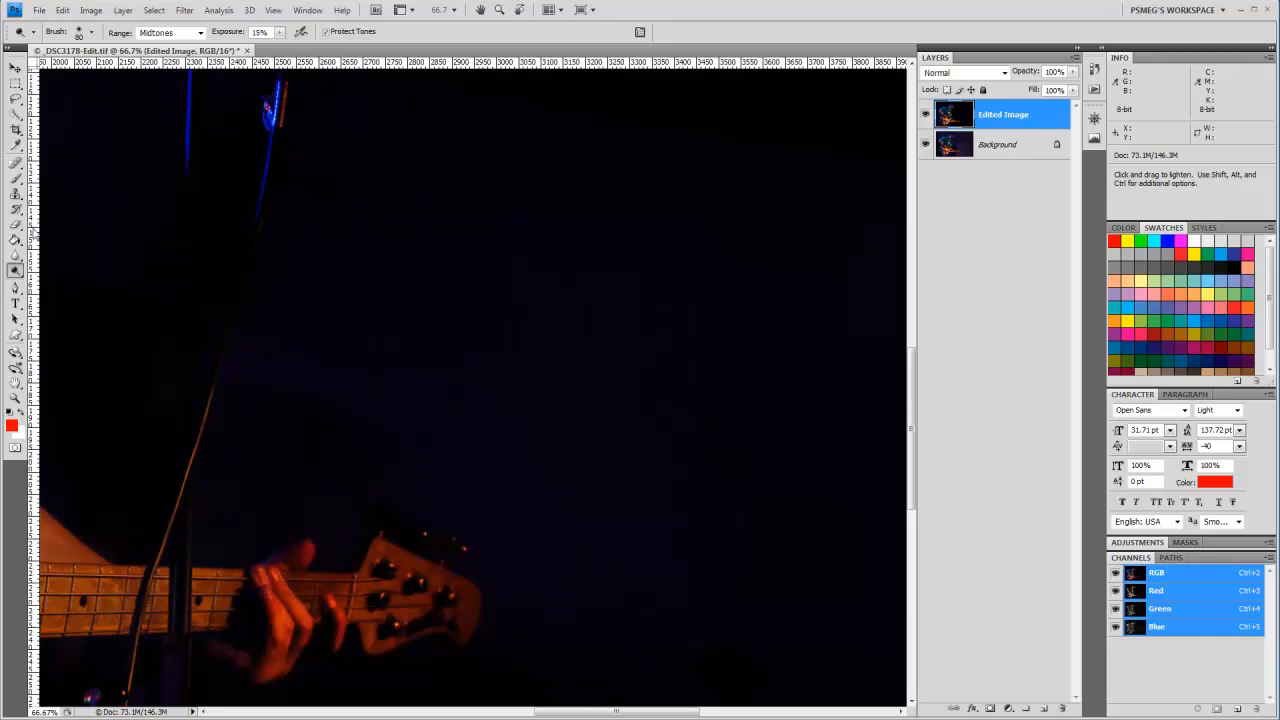
right_click(16, 270)
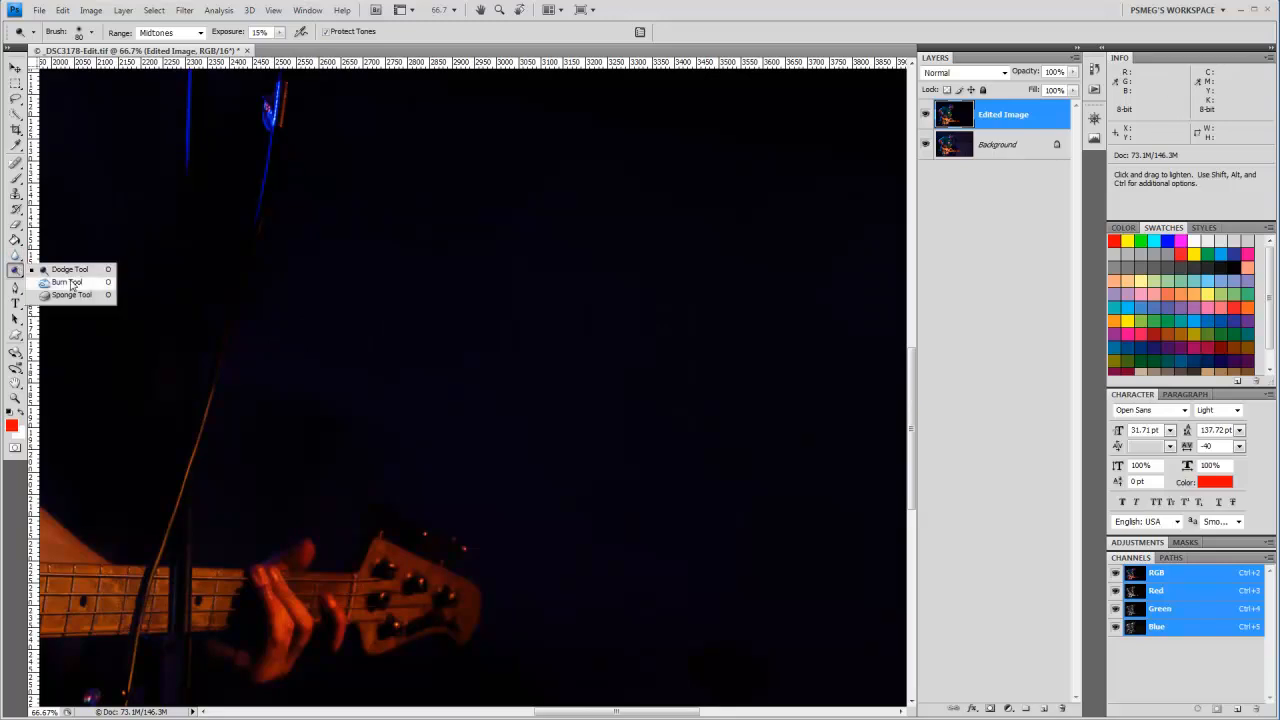
click(60, 284)
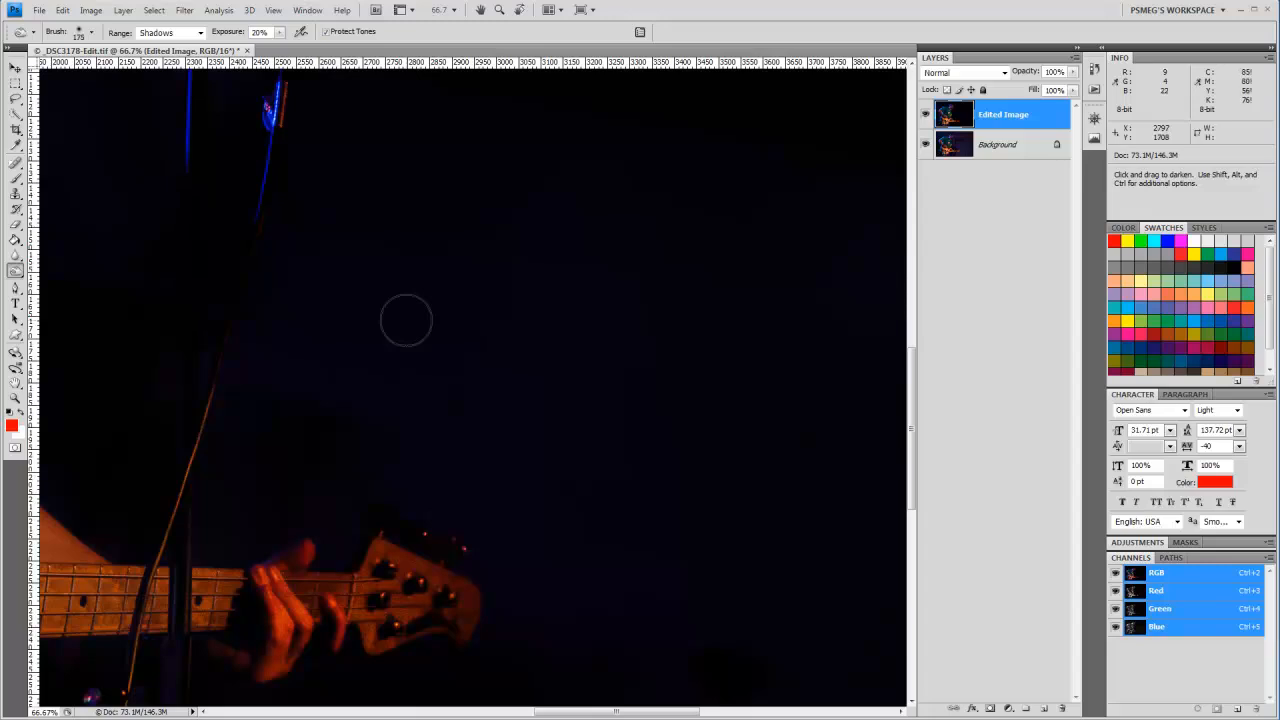
key(bracketright)
key(bracketright)
key(bracketright)
key(bracketright)
key(bracketright)
key(bracketright)
key(bracketleft)
key(bracketleft)
key(bracketleft)
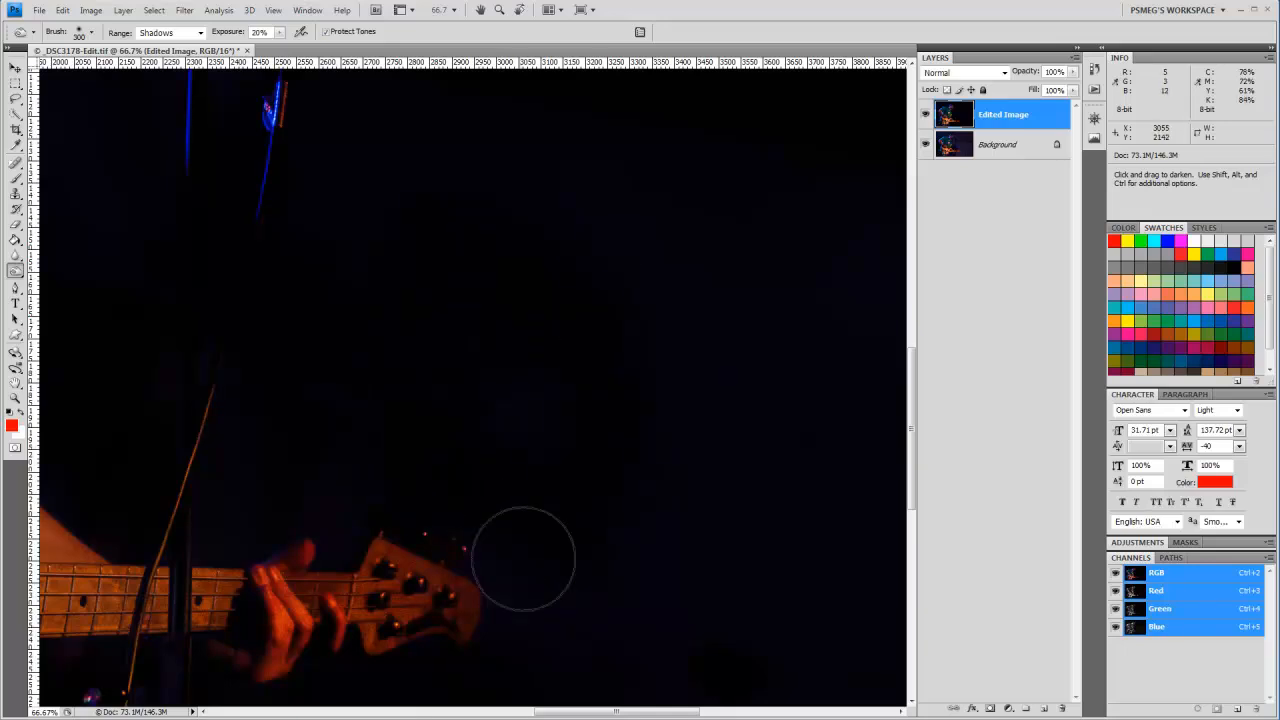
Step: Burn the remaining bluish background beyond the headstock, down to the photo's lower edge
key(space)
drag(680, 537, 524, 342)
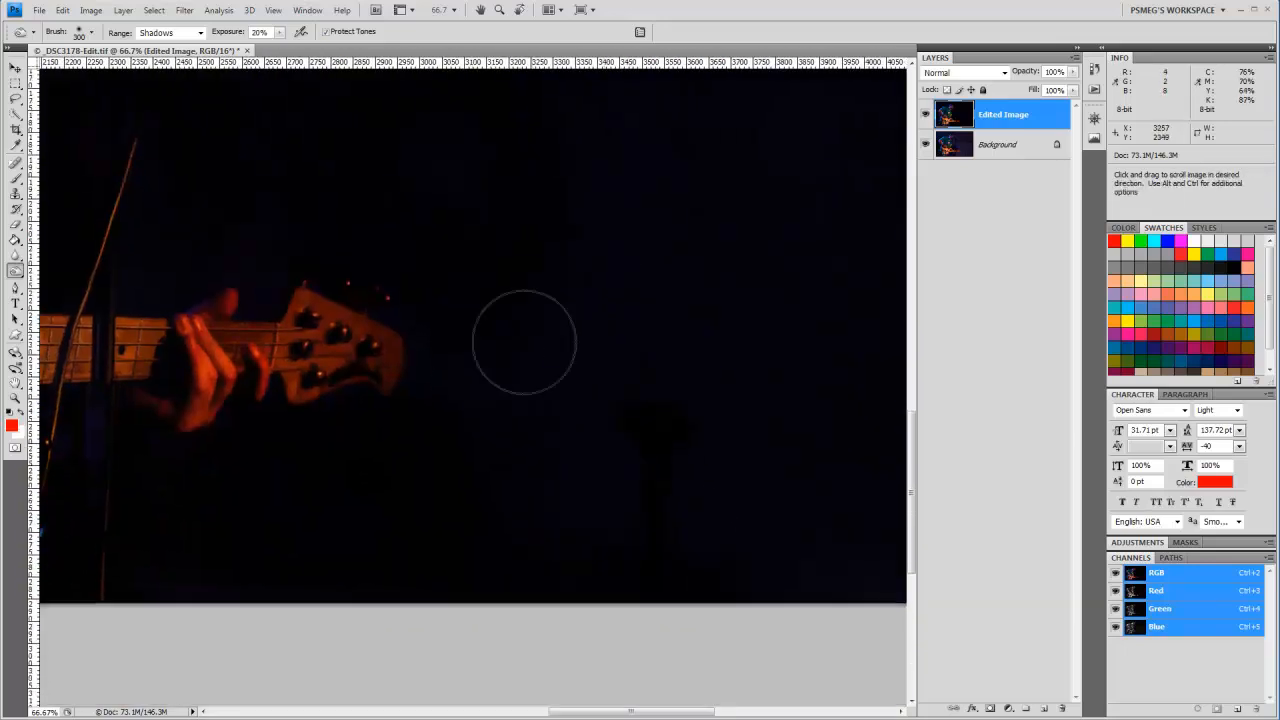
mouse_move(487, 255)
mouse_down()
mouse_move(455, 446)
mouse_move(572, 267)
mouse_move(579, 446)
mouse_move(640, 298)
mouse_move(689, 268)
mouse_move(756, 440)
mouse_move(875, 420)
mouse_up()
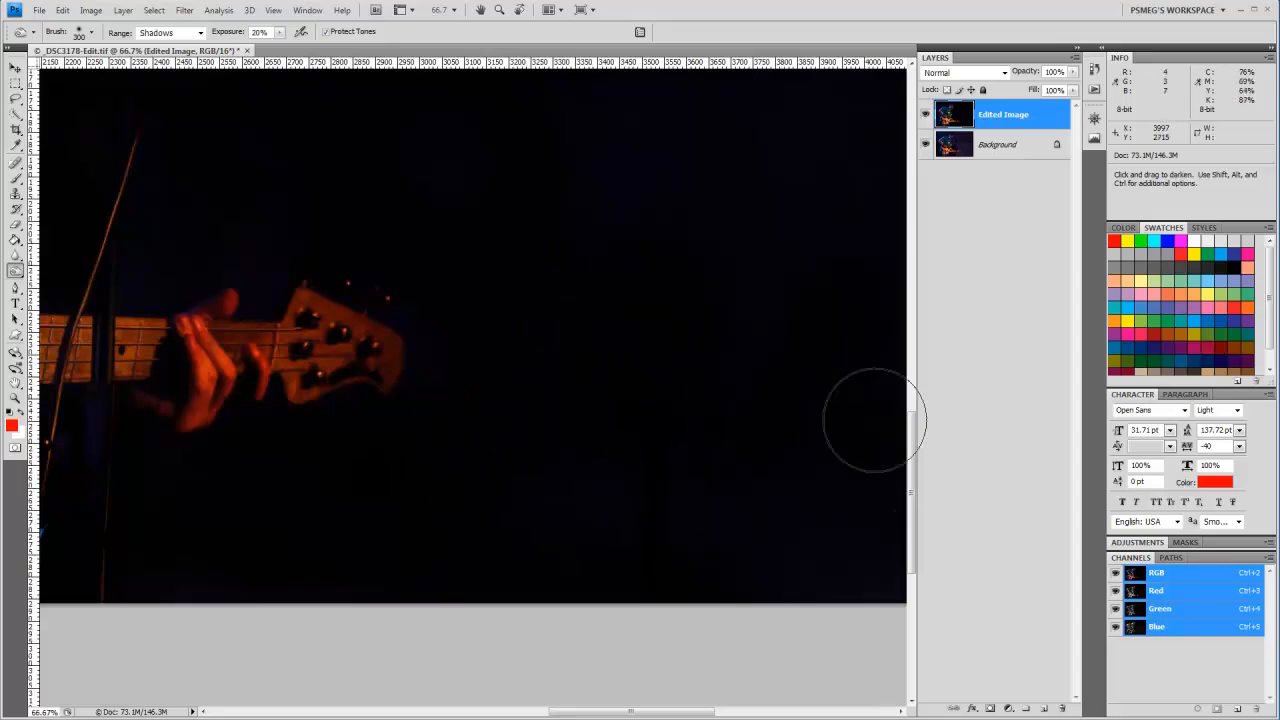
Step: Burn the distracting patch at the photo's lower edge between the yellow cable and the bass body
key(space)
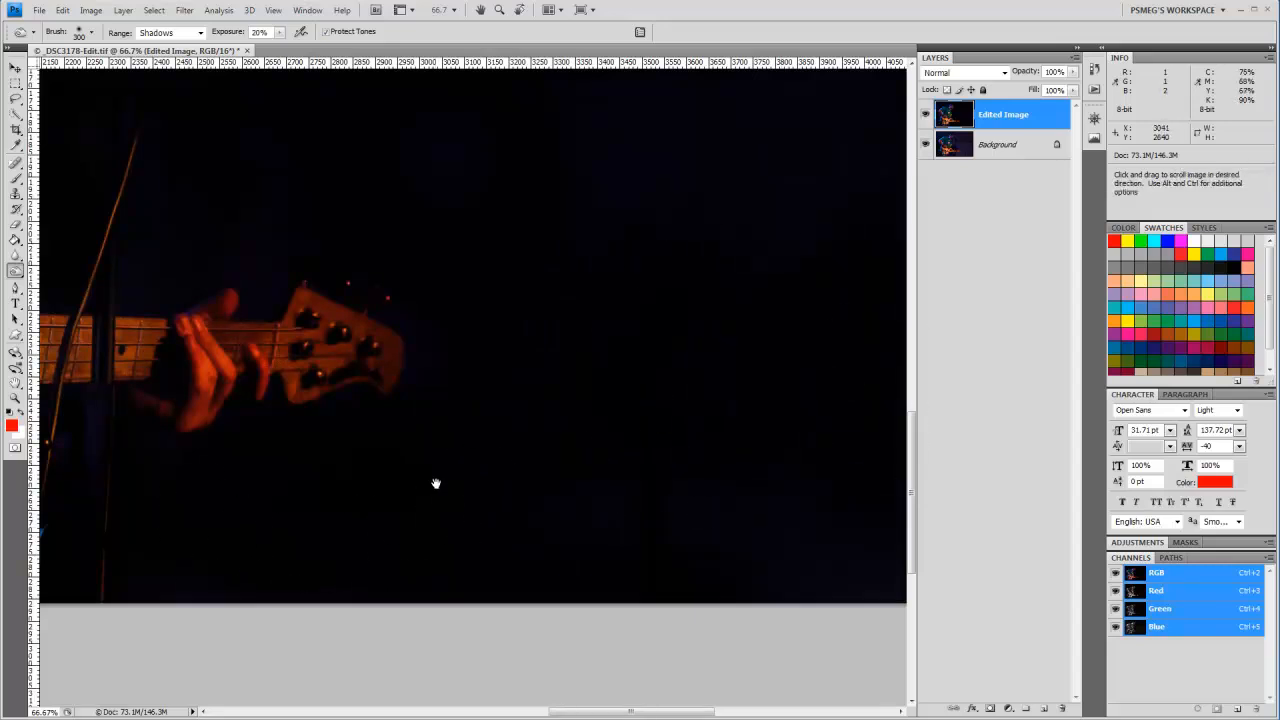
drag(435, 483, 797, 449)
mouse_move(323, 434)
mouse_down()
mouse_move(562, 482)
mouse_move(549, 573)
mouse_move(647, 559)
mouse_move(677, 534)
mouse_move(623, 446)
mouse_move(508, 441)
mouse_move(587, 498)
mouse_move(551, 558)
mouse_move(312, 601)
mouse_move(322, 589)
mouse_move(577, 591)
mouse_up()
drag(338, 357, 655, 356)
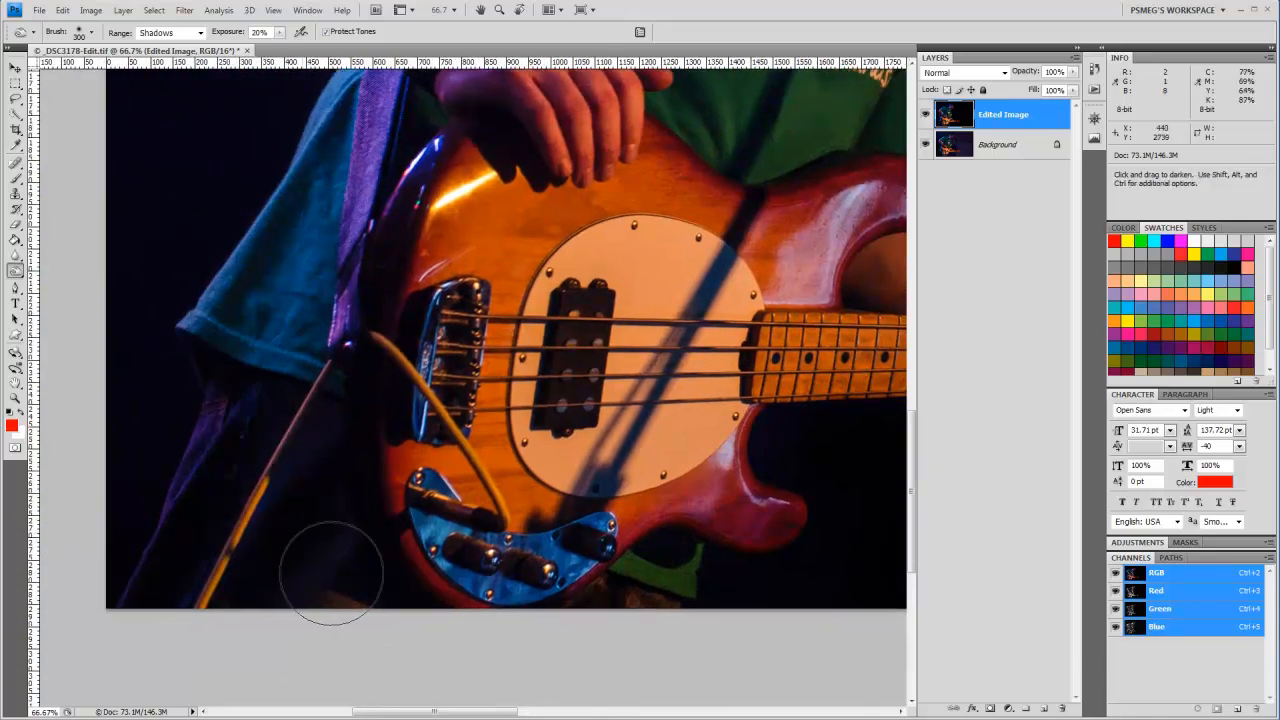
mouse_move(331, 572)
mouse_down()
mouse_move(344, 631)
mouse_move(325, 579)
mouse_move(352, 618)
mouse_move(358, 585)
mouse_up()
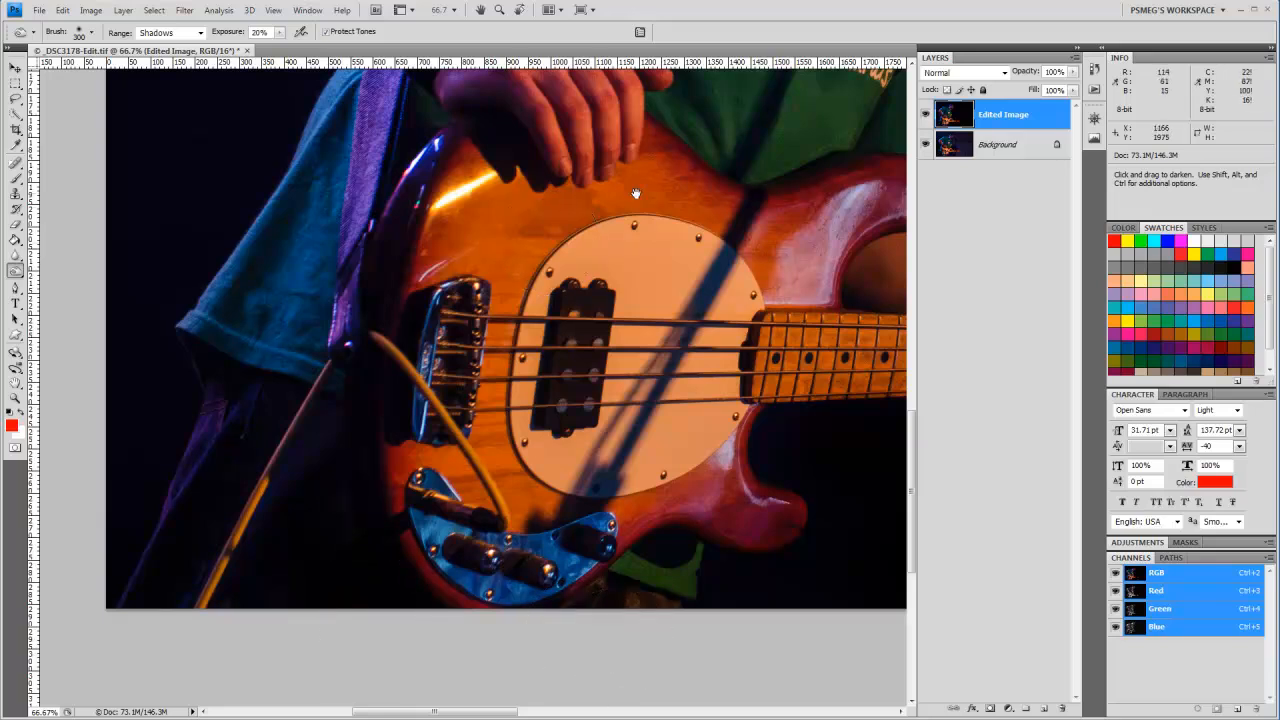
Step: Burn the dark background behind the singer's head, back and arm with a 600 px brush
drag(636, 193, 426, 431)
drag(506, 249, 537, 507)
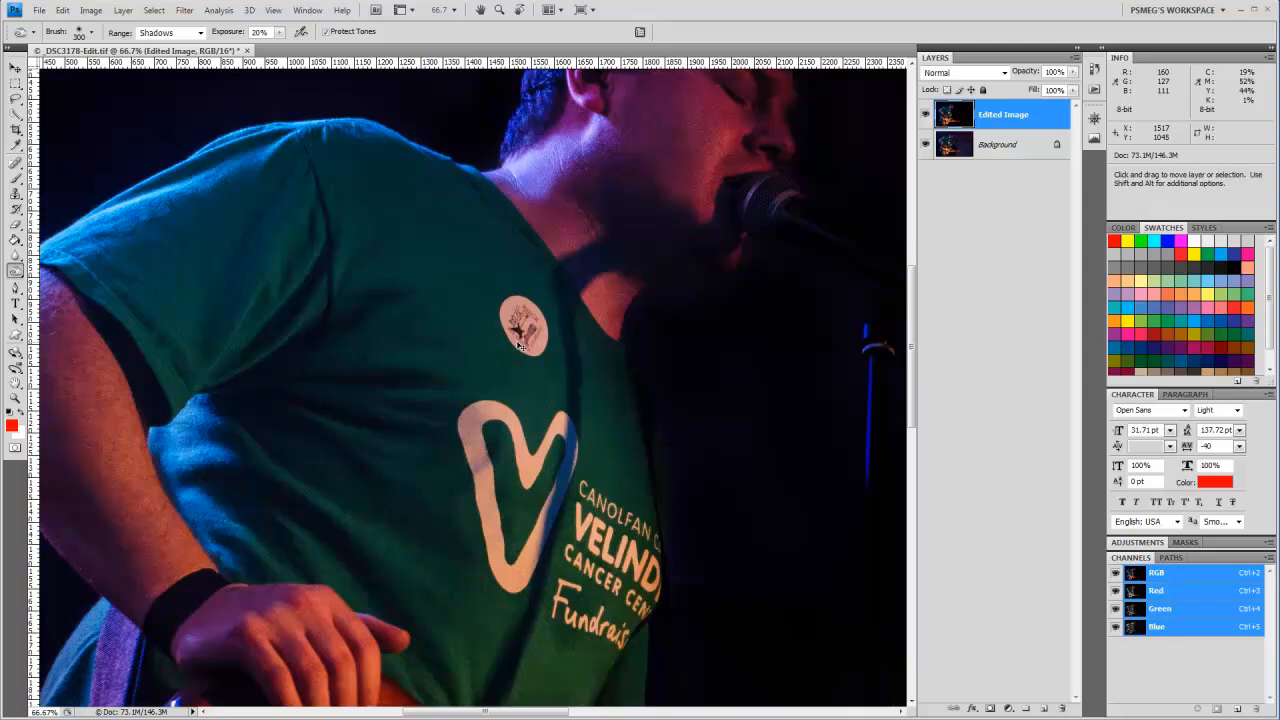
key(ctrl+minus)
key(ctrl+minus)
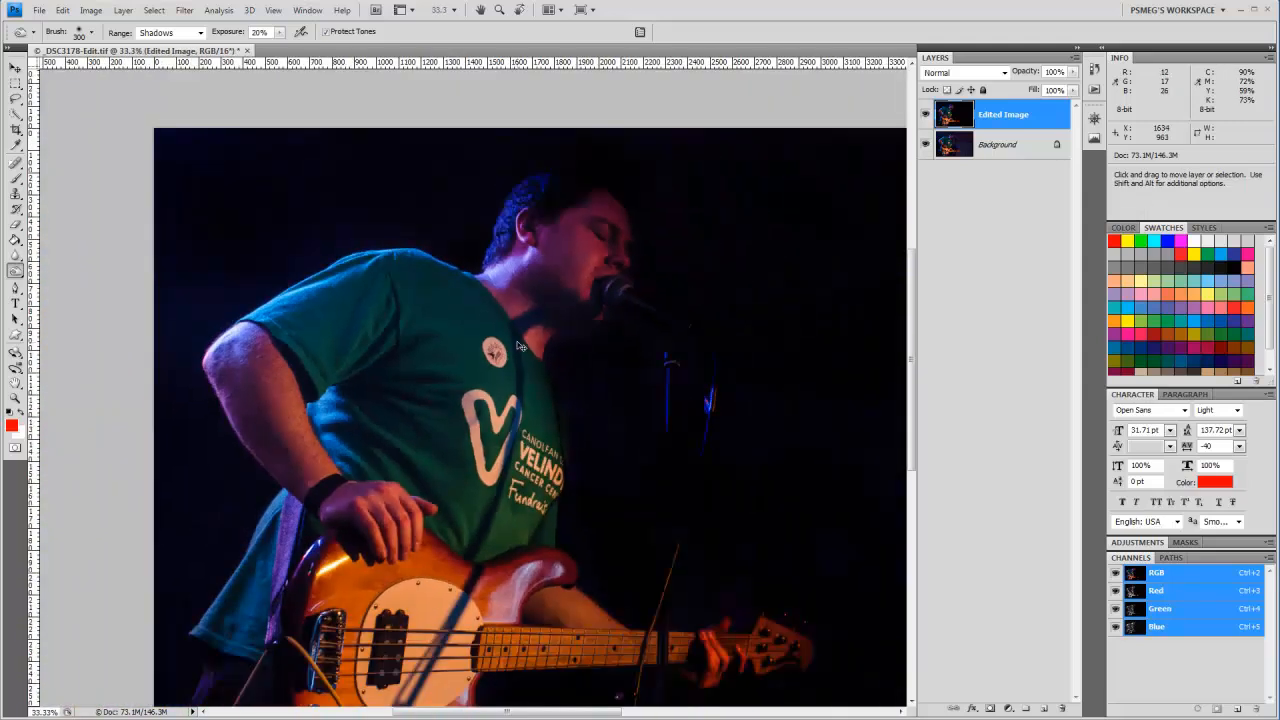
key(bracketright)
key(bracketright)
key(bracketright)
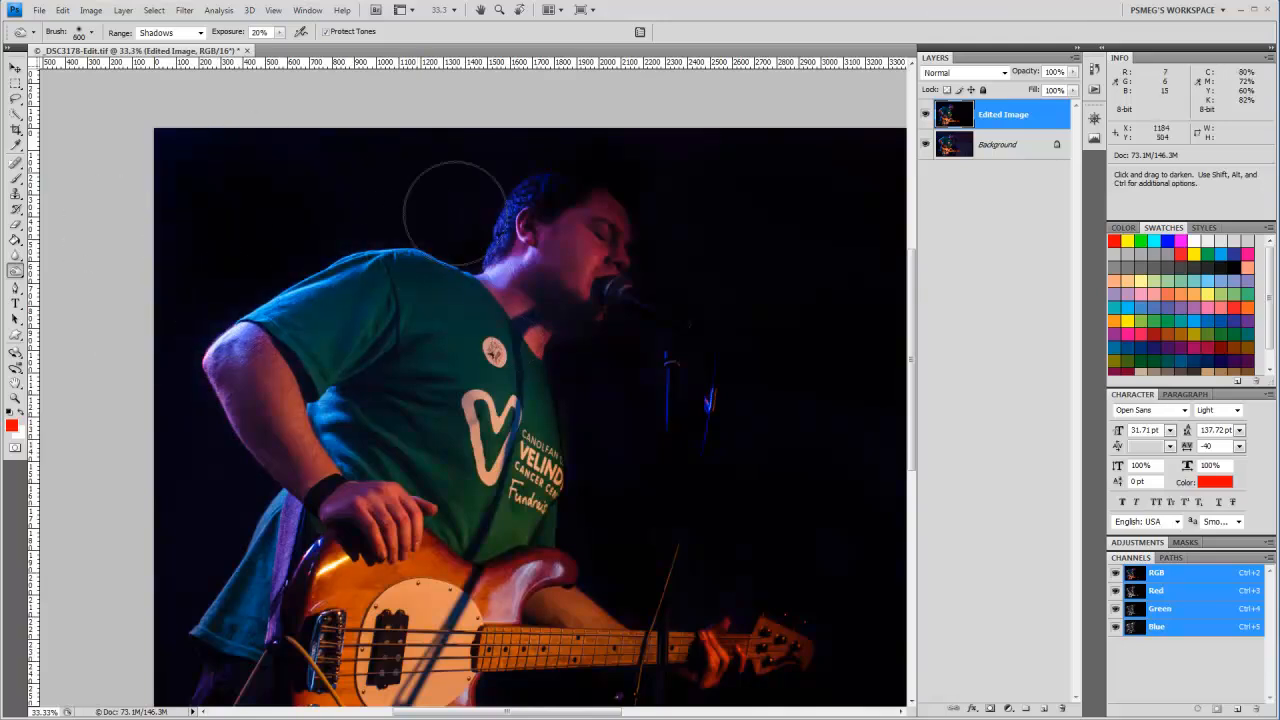
key(bracketleft)
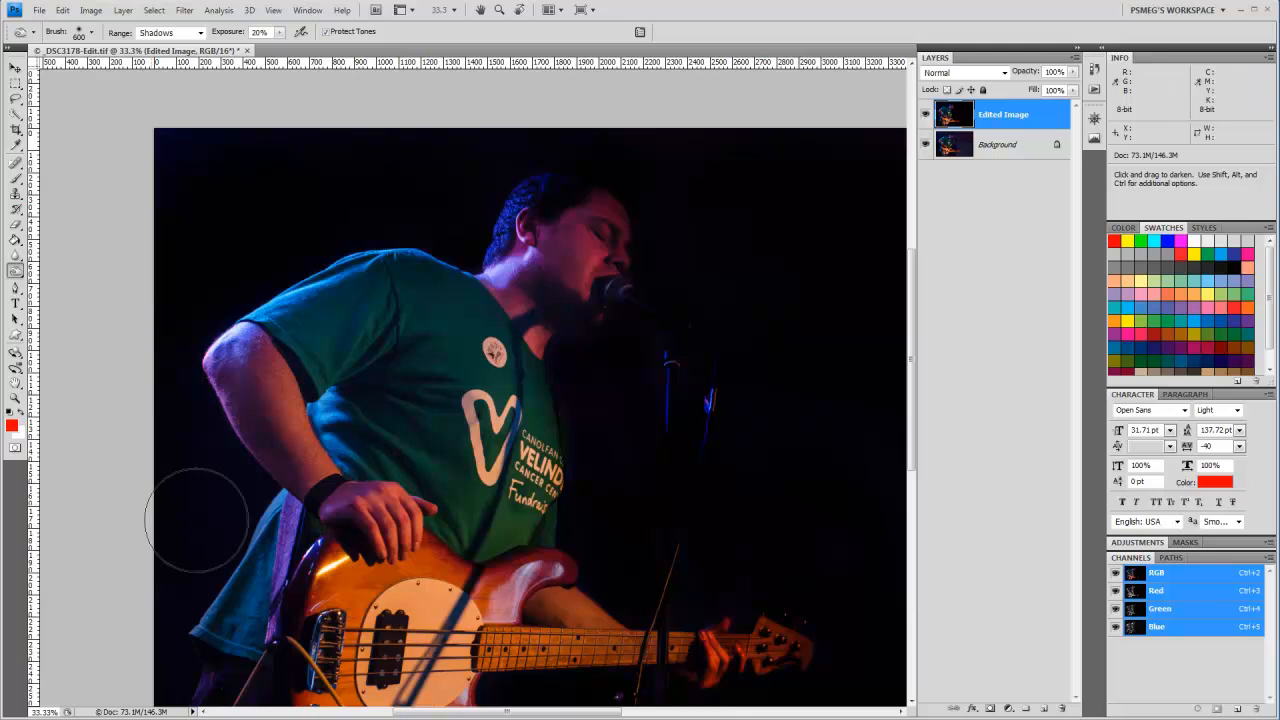
Step: Reduce the Burn brush to 250 px and darken the background in front of the singer's chest
key(bracketleft)
key(bracketleft)
key(bracketleft)
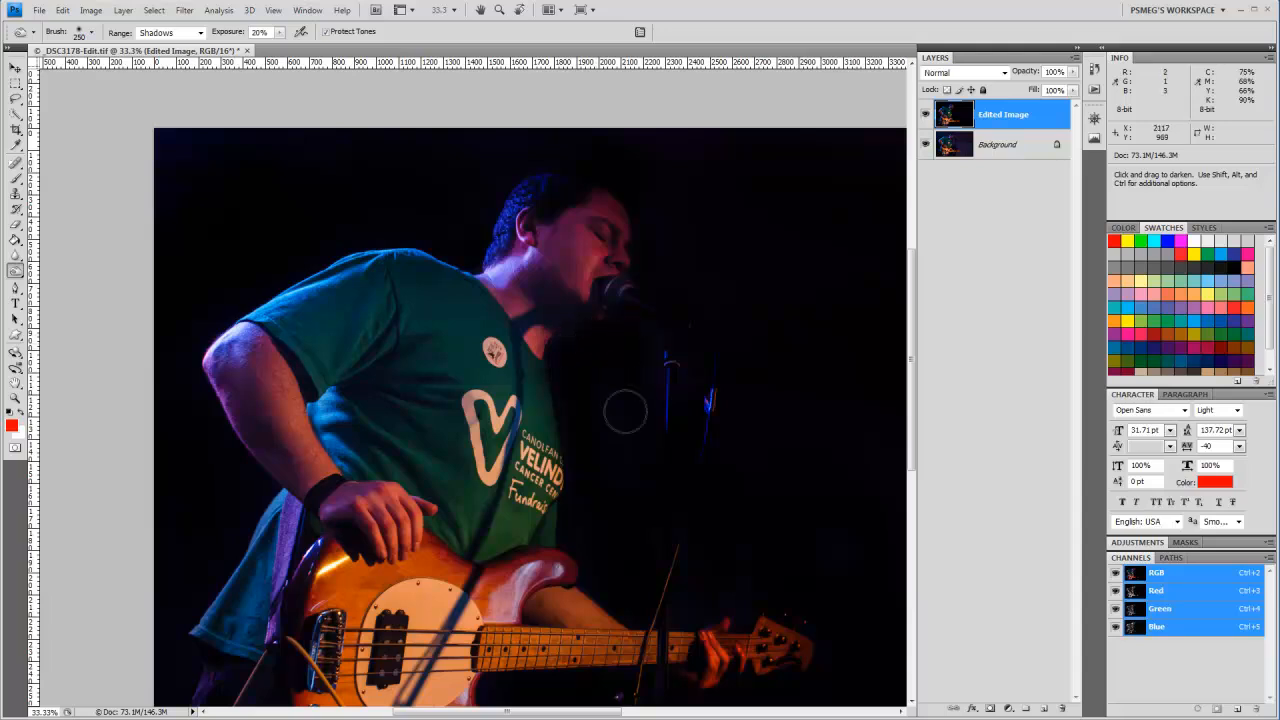
Step: Switch to the Dodge tool with the Shadows range and lighten the singer's head and shirt shoulder with a 300 px brush
drag(768, 451, 314, 453)
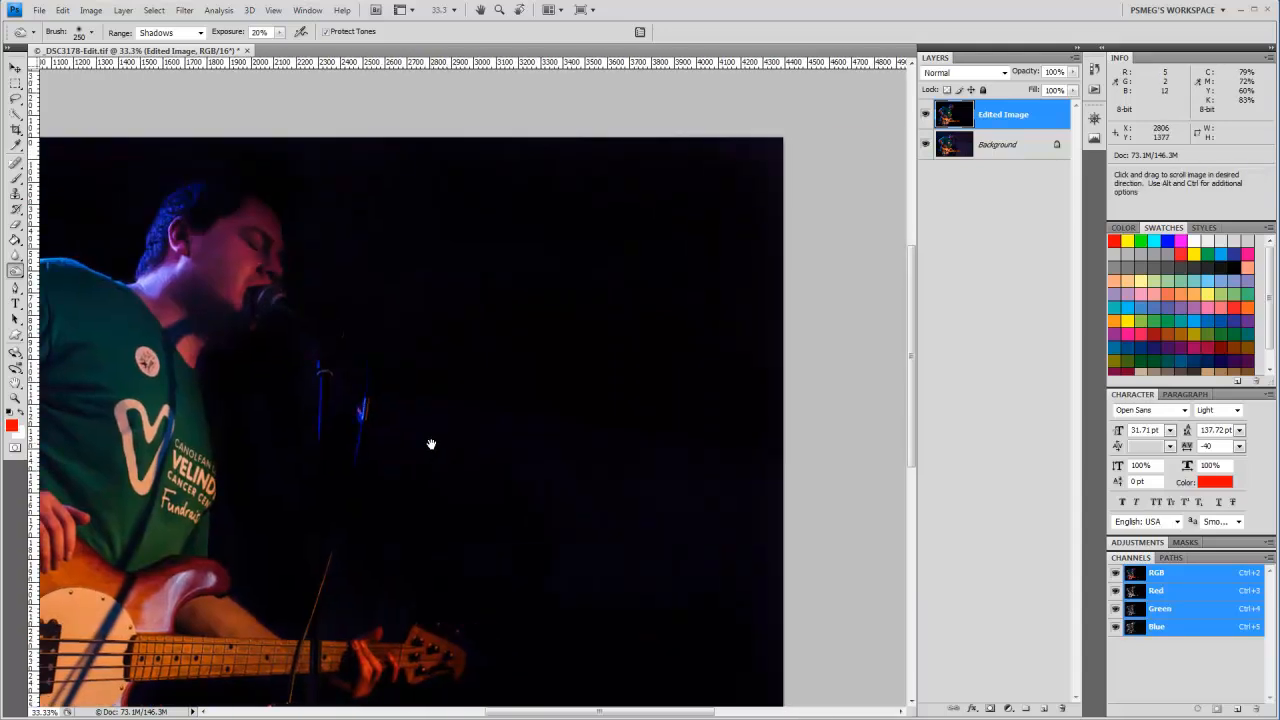
mouse_move(431, 443)
mouse_down()
mouse_move(526, 358)
mouse_move(541, 366)
mouse_up()
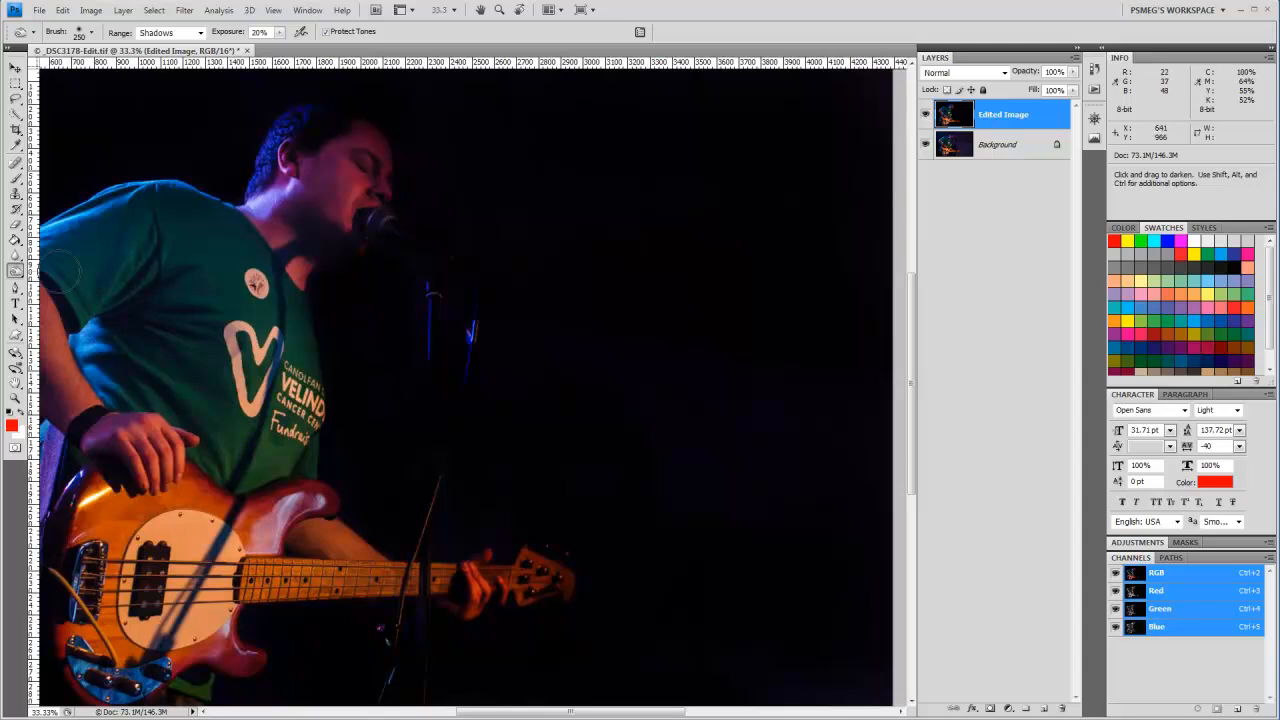
click(16, 270)
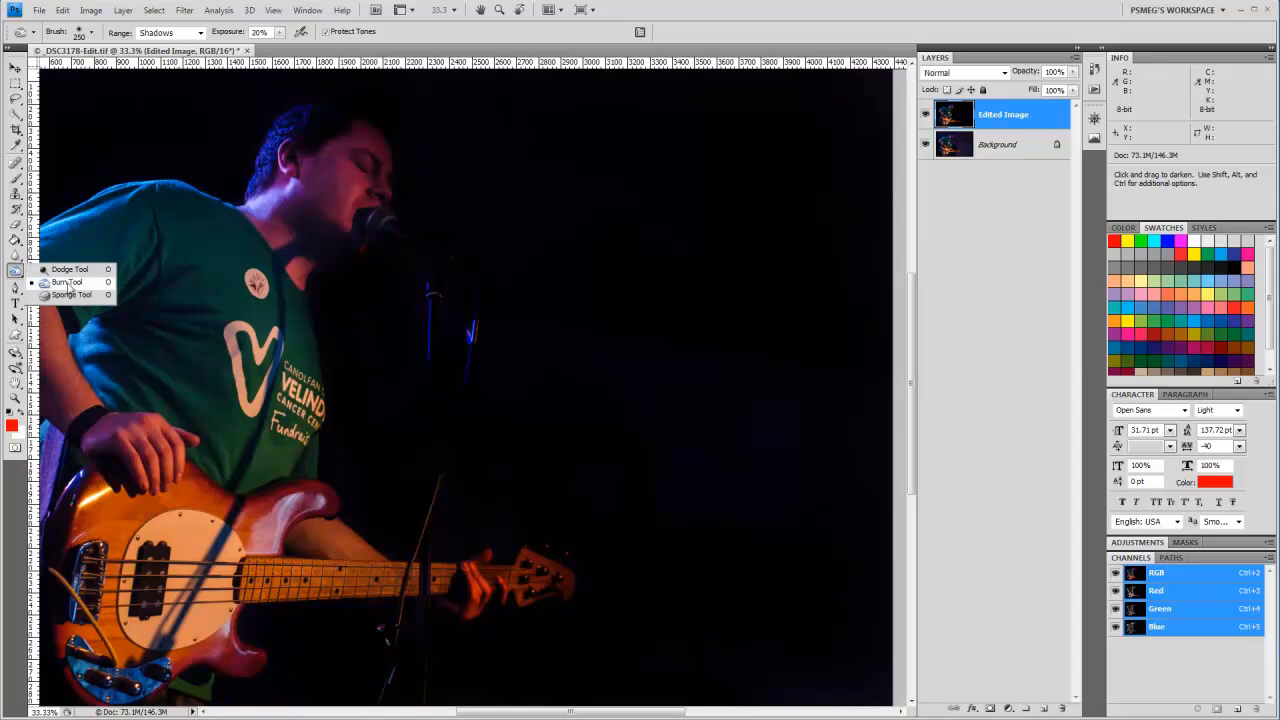
click(62, 271)
key(bracketright)
key(bracketright)
key(bracketright)
key(bracketright)
key(bracketright)
key(bracketright)
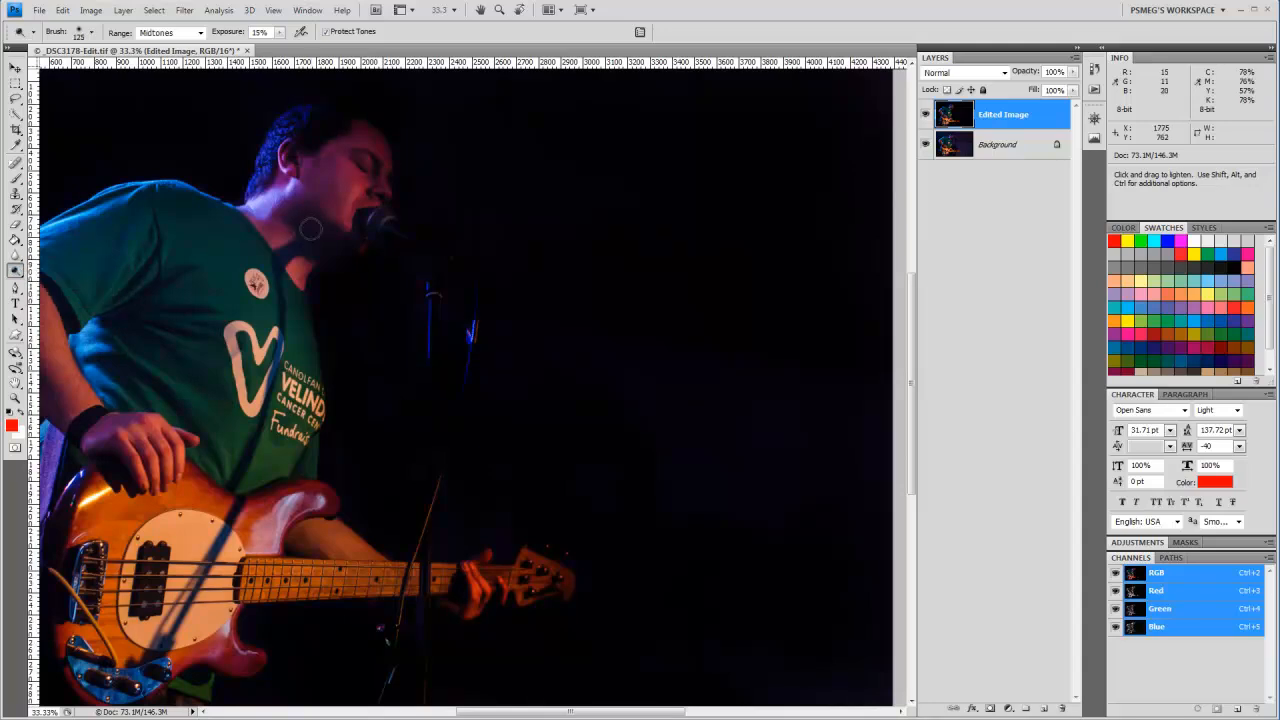
click(196, 36)
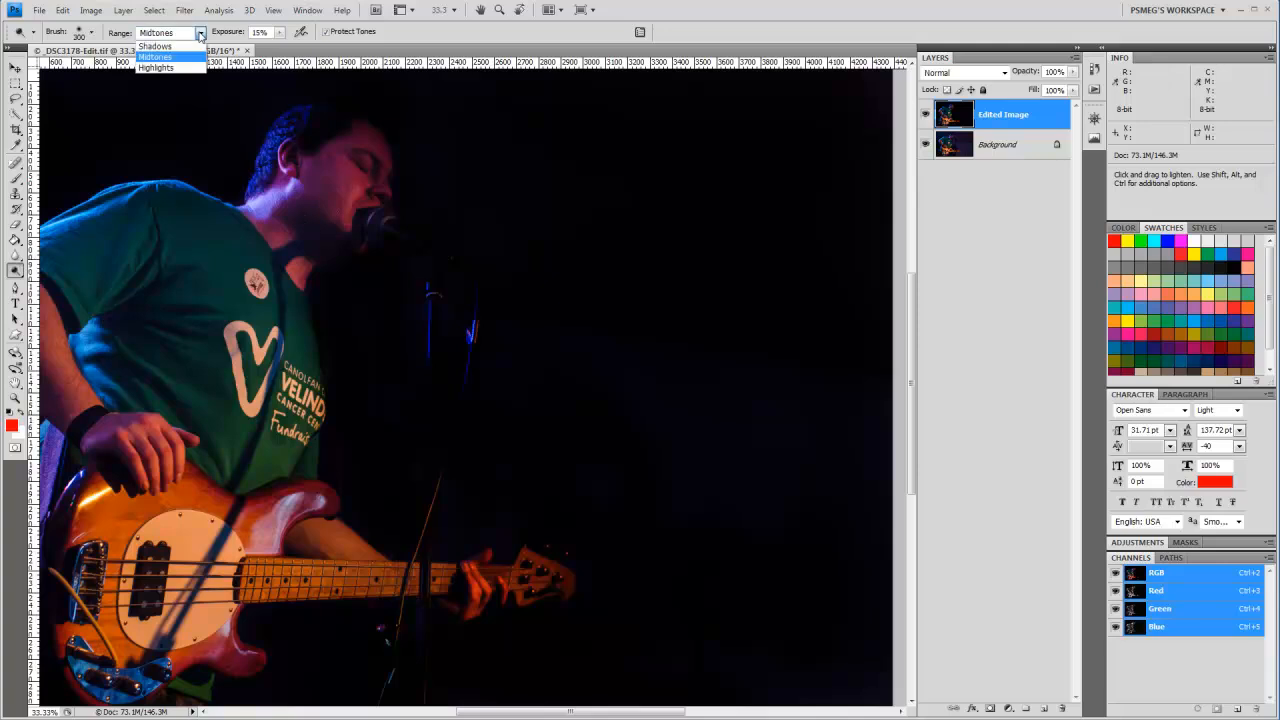
click(160, 47)
key(bracketright)
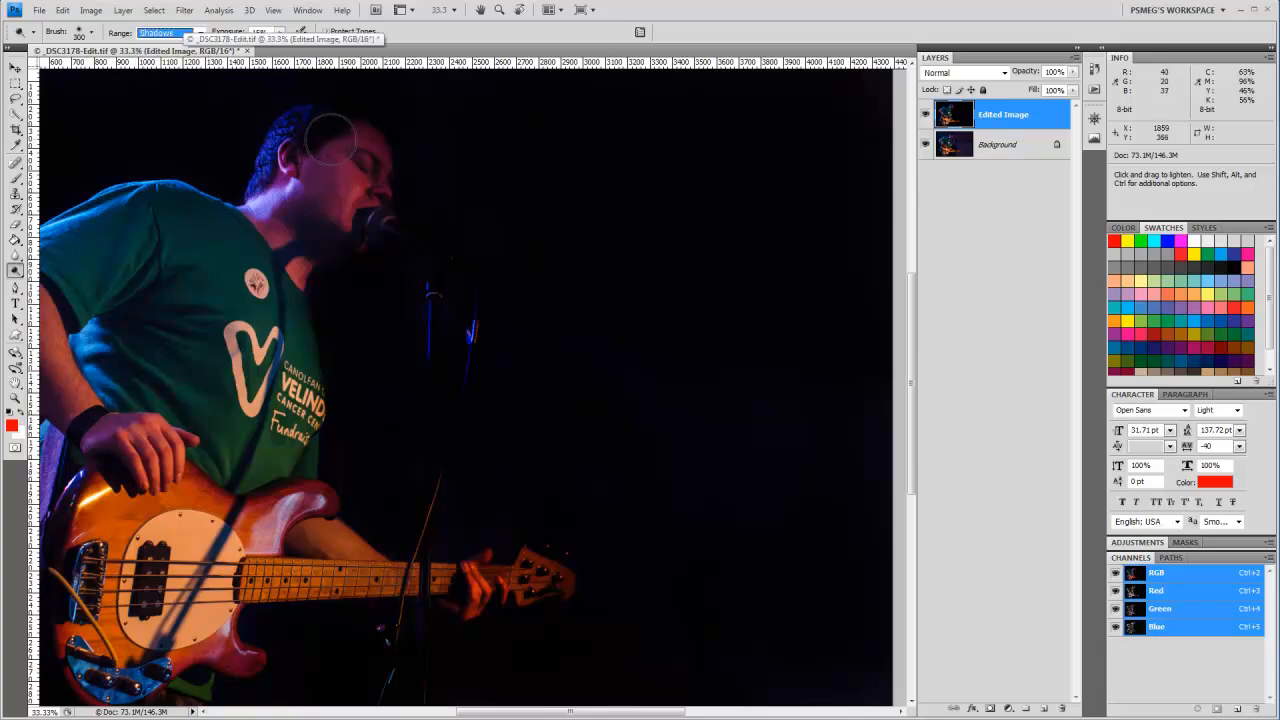
mouse_move(330, 141)
mouse_down()
mouse_move(368, 155)
mouse_move(372, 171)
mouse_move(347, 234)
mouse_move(347, 178)
mouse_move(327, 158)
mouse_move(309, 167)
mouse_move(314, 138)
mouse_move(290, 172)
mouse_move(273, 222)
mouse_move(275, 238)
mouse_move(297, 228)
mouse_move(290, 335)
mouse_move(253, 250)
mouse_move(149, 208)
mouse_up()
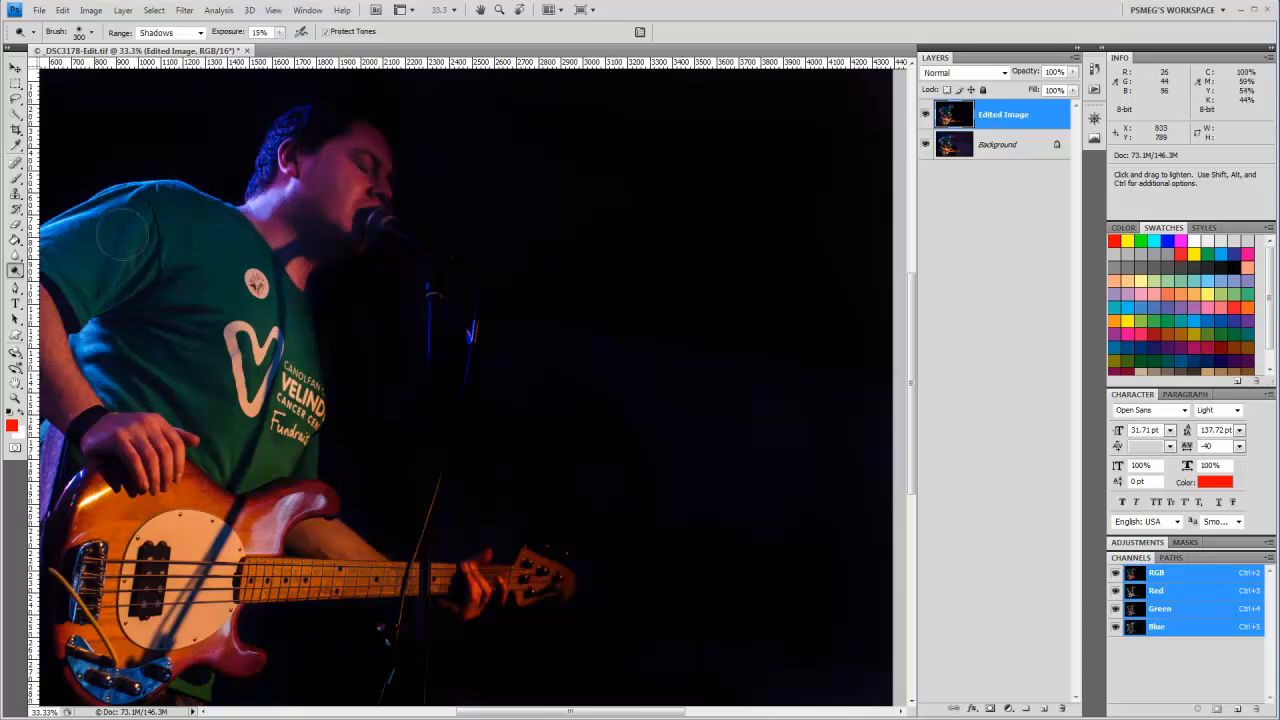
Step: Reduce the Dodge brush to 175 px and lighten the shadows on the microphone, shirt front and bass body
key([)
key(bracketleft)
key(bracketleft)
mouse_move(382, 222)
mouse_down()
mouse_move(383, 146)
mouse_move(381, 195)
mouse_move(368, 140)
mouse_move(338, 125)
mouse_move(309, 137)
mouse_move(308, 117)
mouse_move(367, 127)
mouse_move(371, 165)
mouse_move(279, 320)
mouse_up()
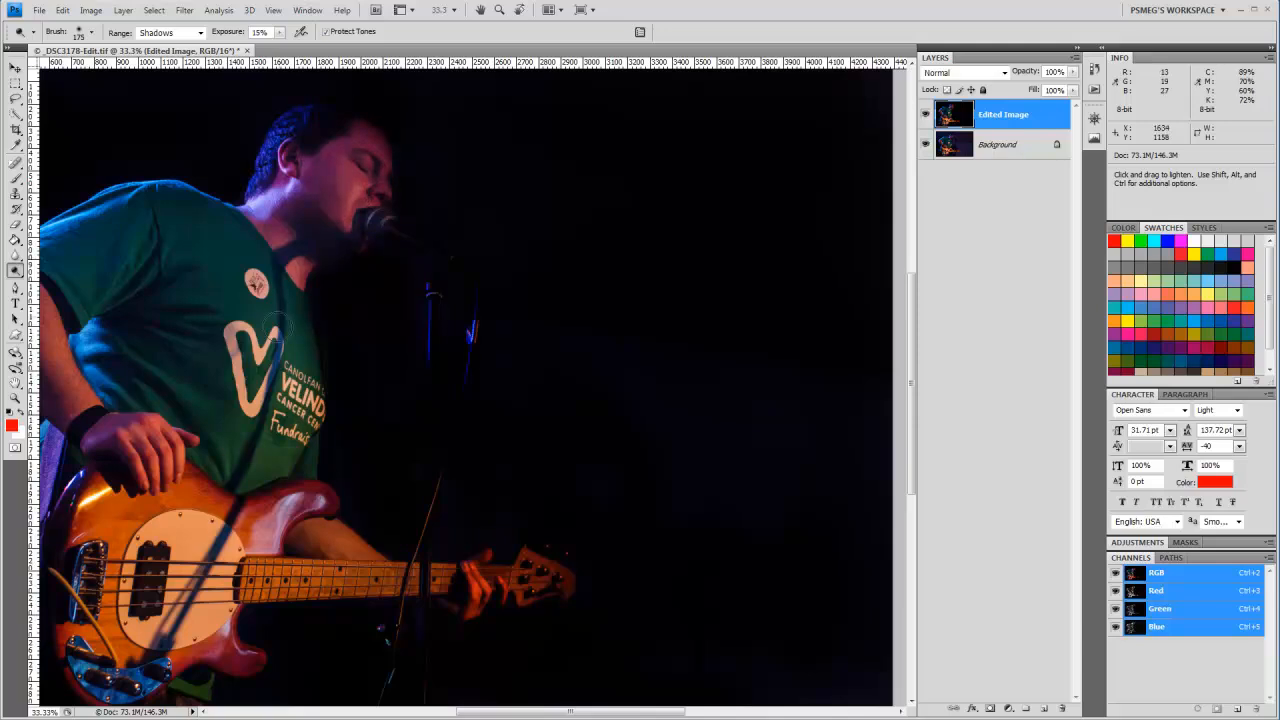
drag(266, 430, 283, 541)
Step: Sample the blue of the microphone stand as the foreground colour with the Eyedropper
key(ctrl+plus)
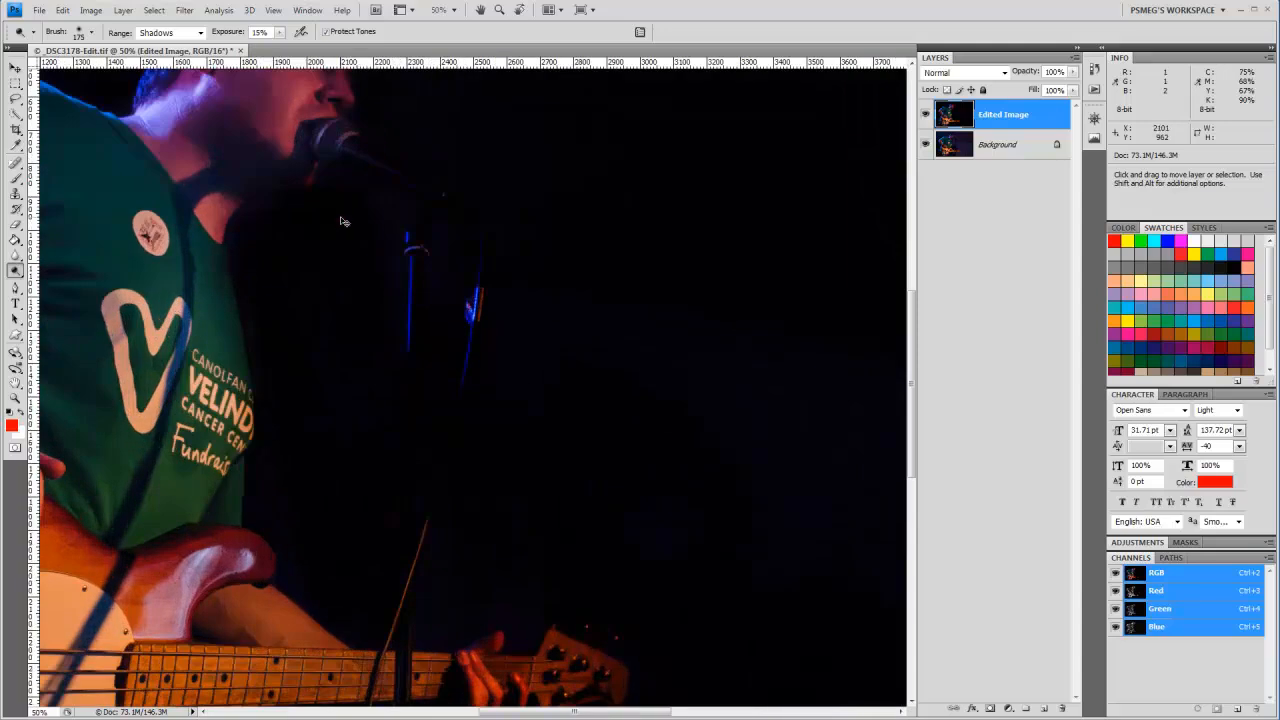
drag(340, 214, 511, 491)
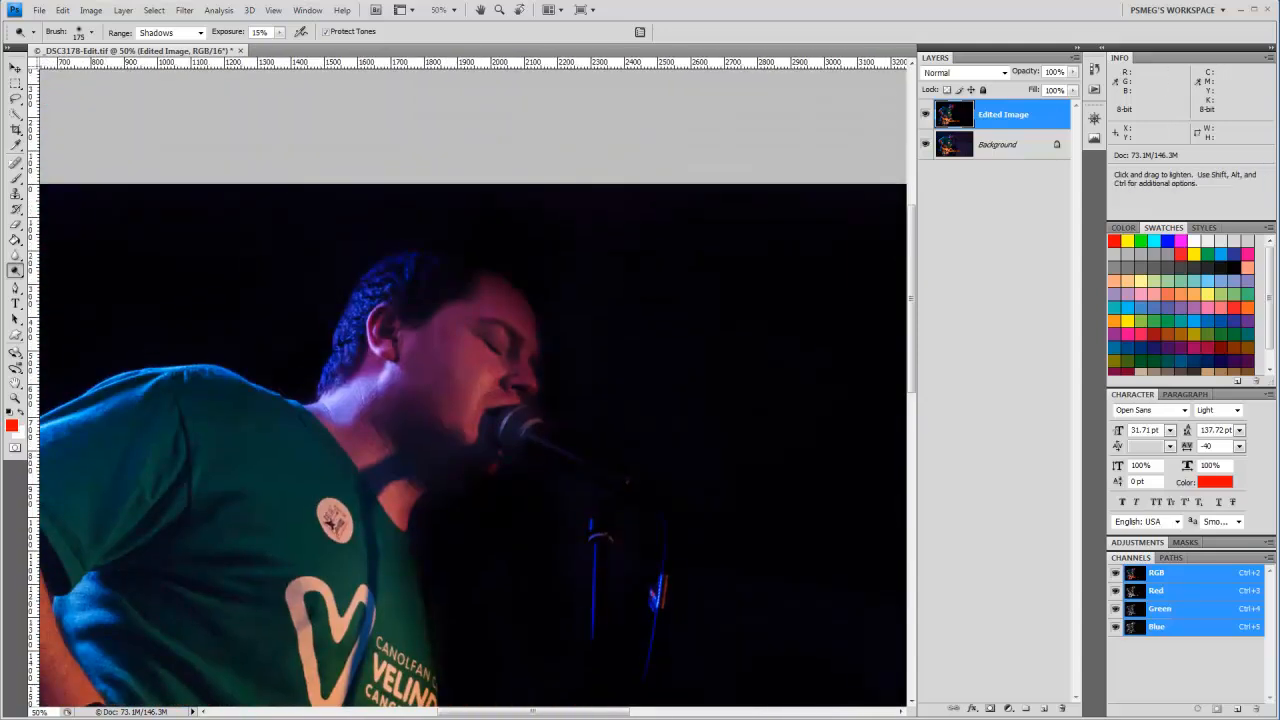
click(15, 147)
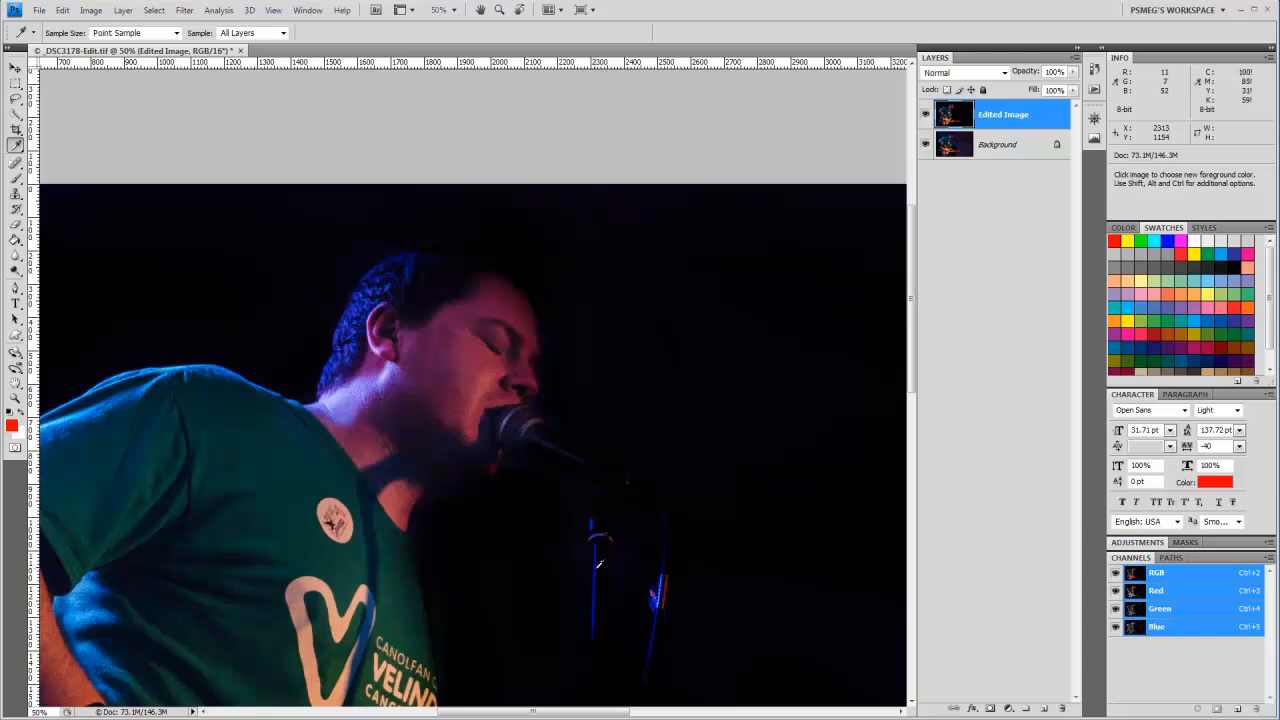
click(598, 563)
Step: Edit the foreground colour by sampling reddish skin tones from the singer's forehead and cheek
click(12, 428)
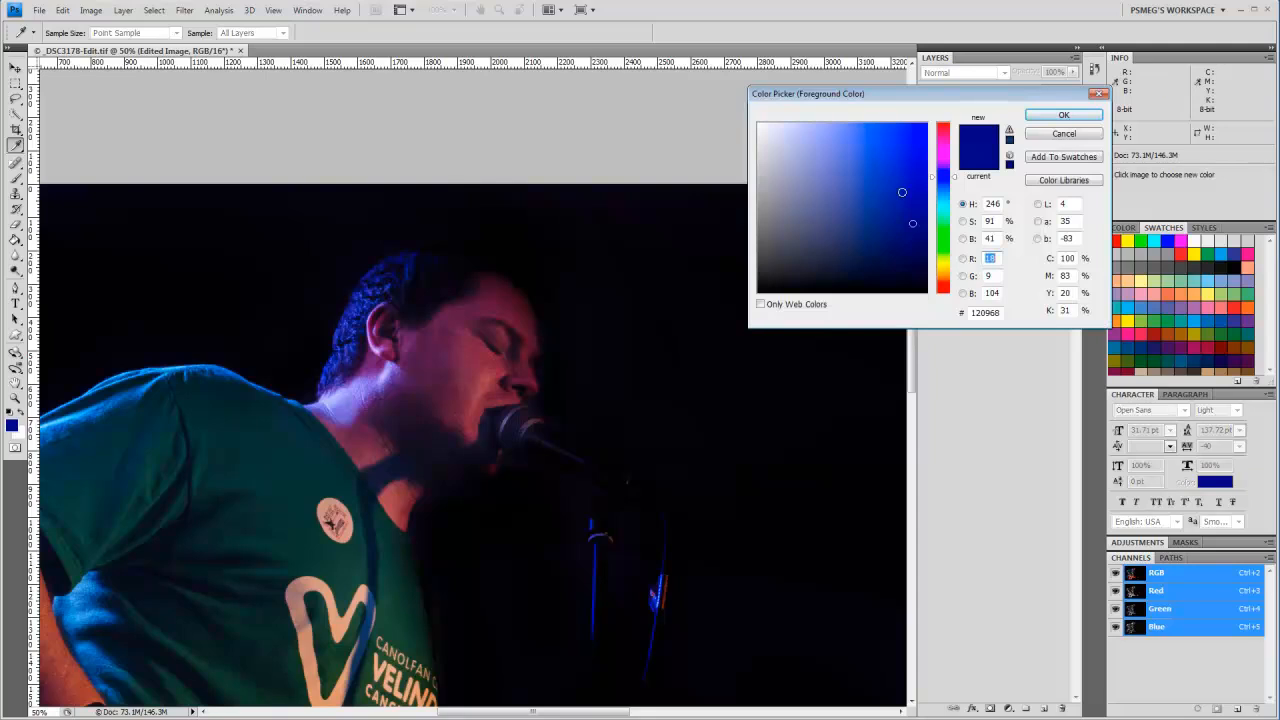
click(507, 300)
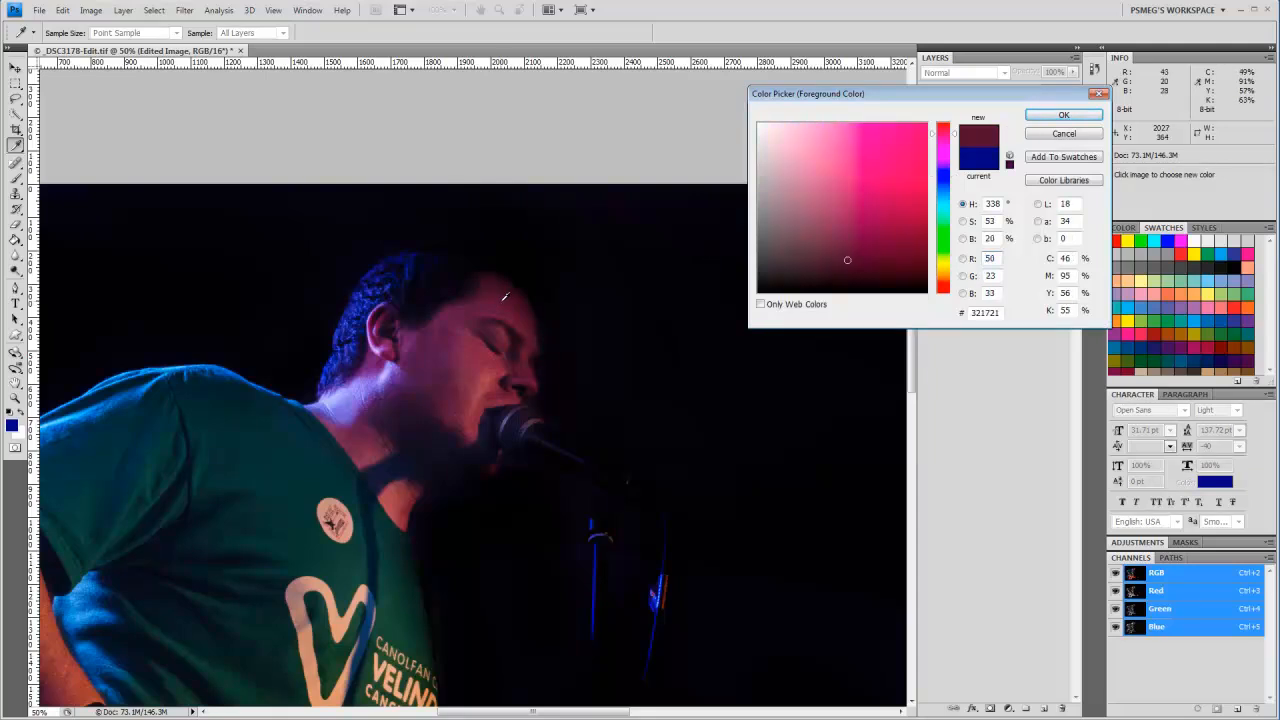
click(490, 307)
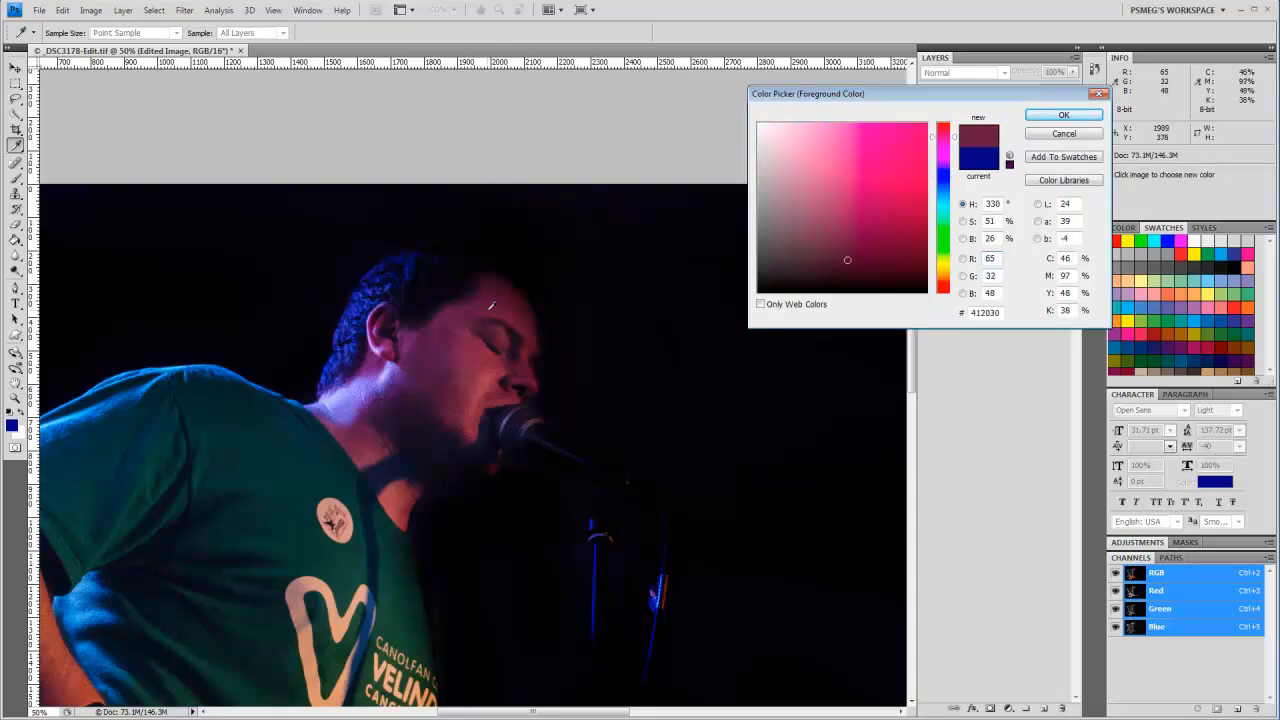
drag(490, 307, 516, 311)
click(488, 360)
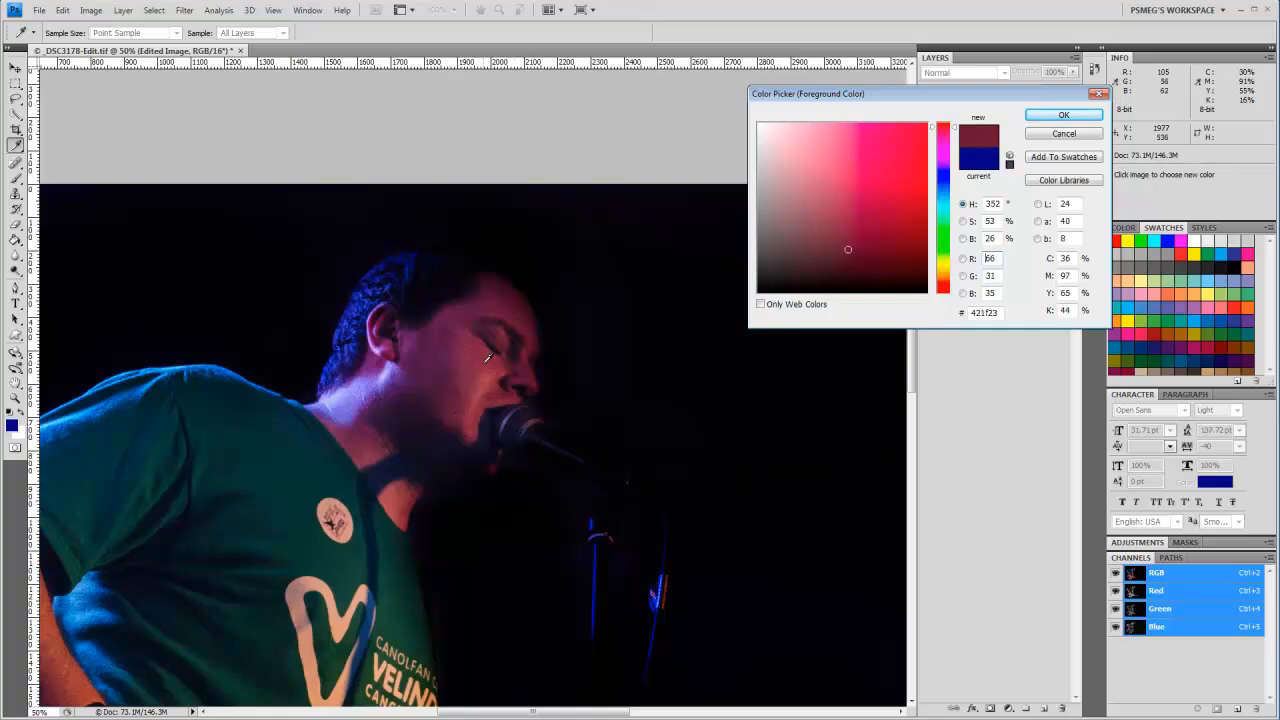
click(466, 362)
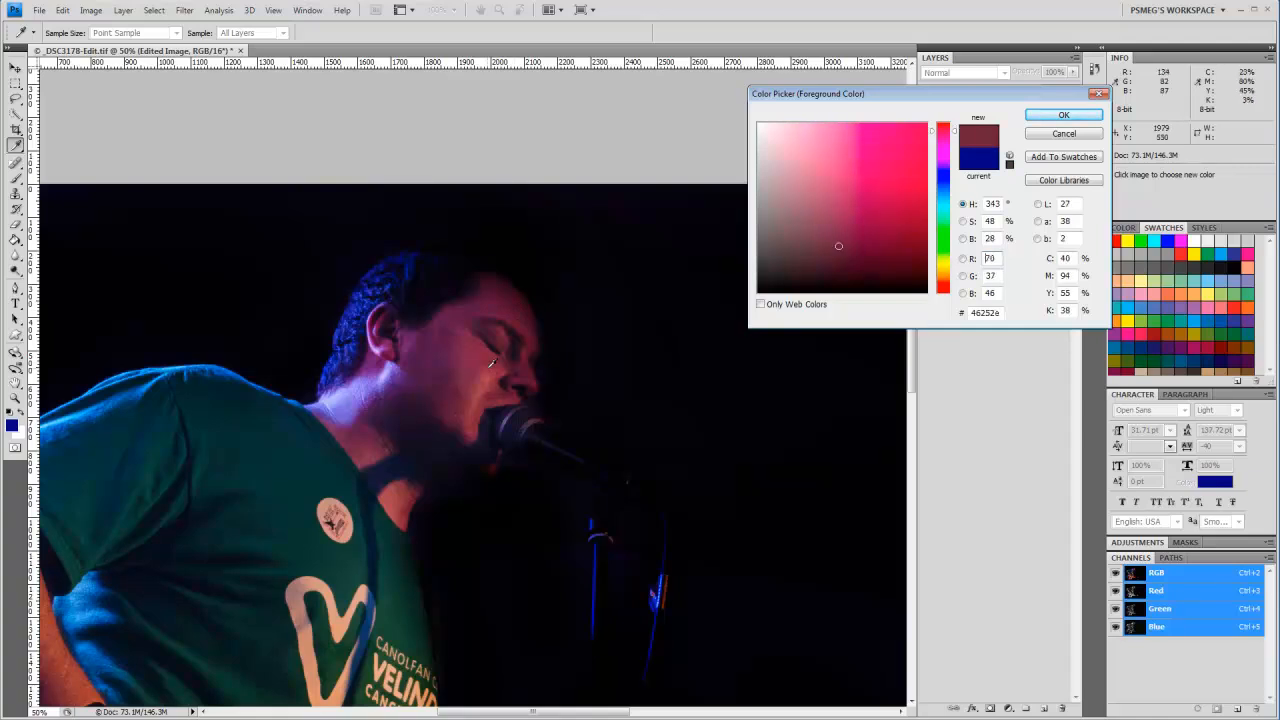
click(489, 367)
click(524, 376)
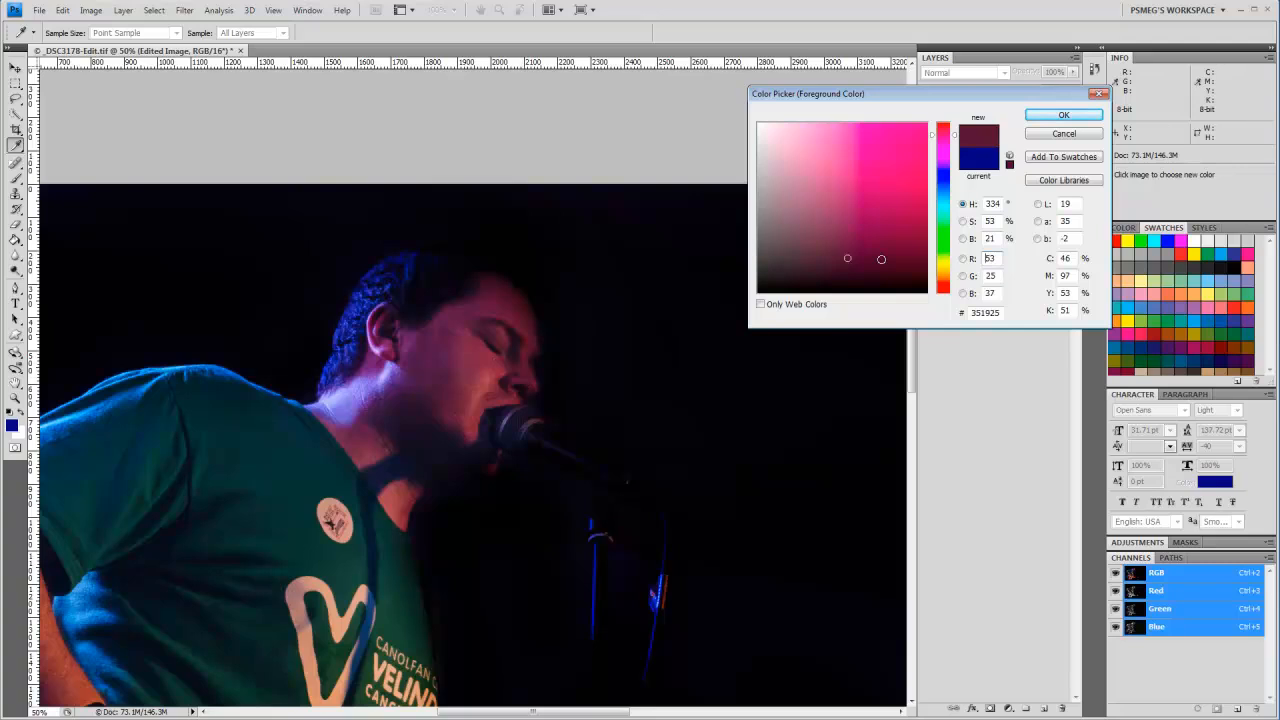
Step: Adjust the sampled tone's hue, saturation and brightness to the bright purple #7c2acf and apply it as the foreground colour
mouse_move(847, 262)
mouse_down()
mouse_move(865, 209)
mouse_move(852, 206)
mouse_up()
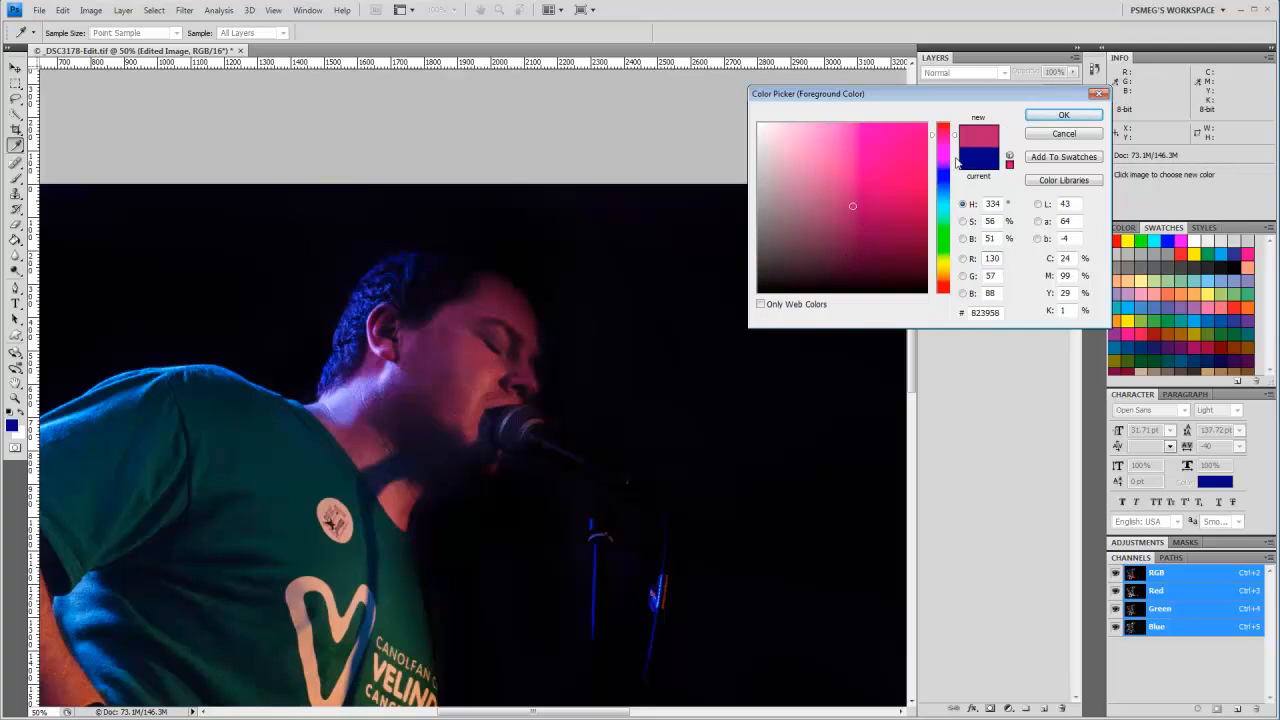
drag(960, 136, 955, 166)
drag(870, 199, 876, 172)
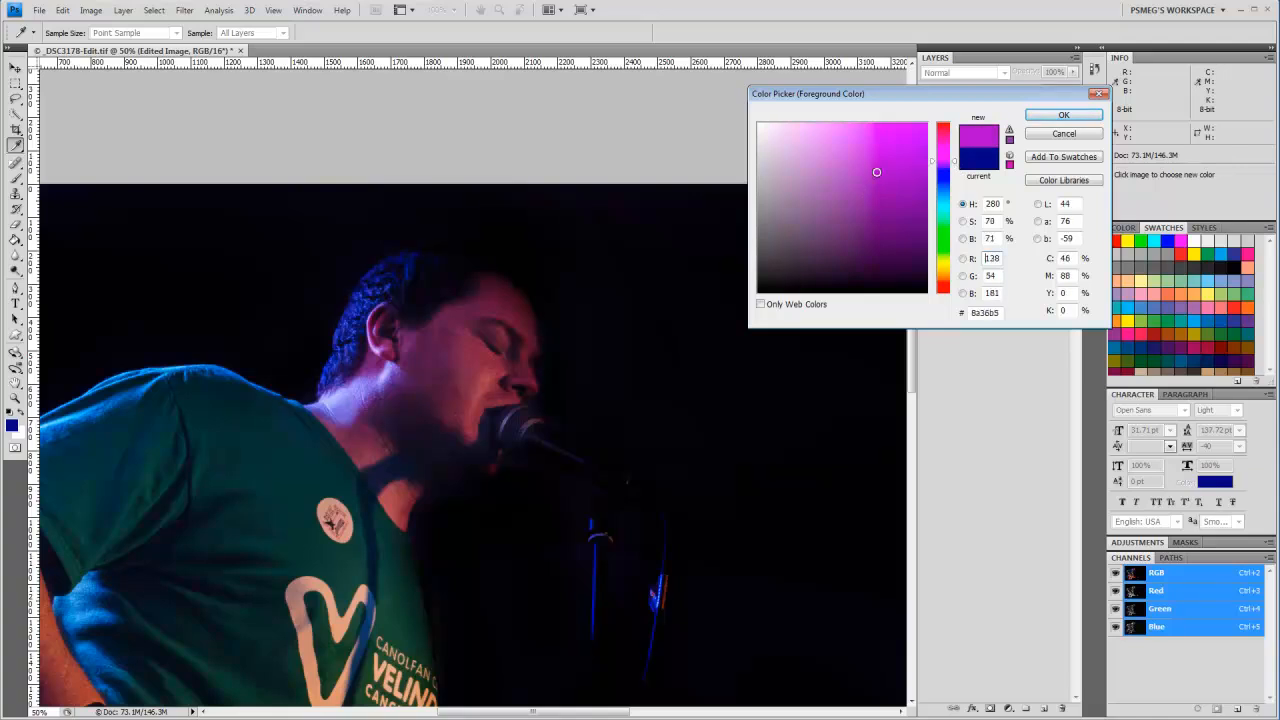
drag(959, 167, 957, 171)
drag(879, 170, 892, 154)
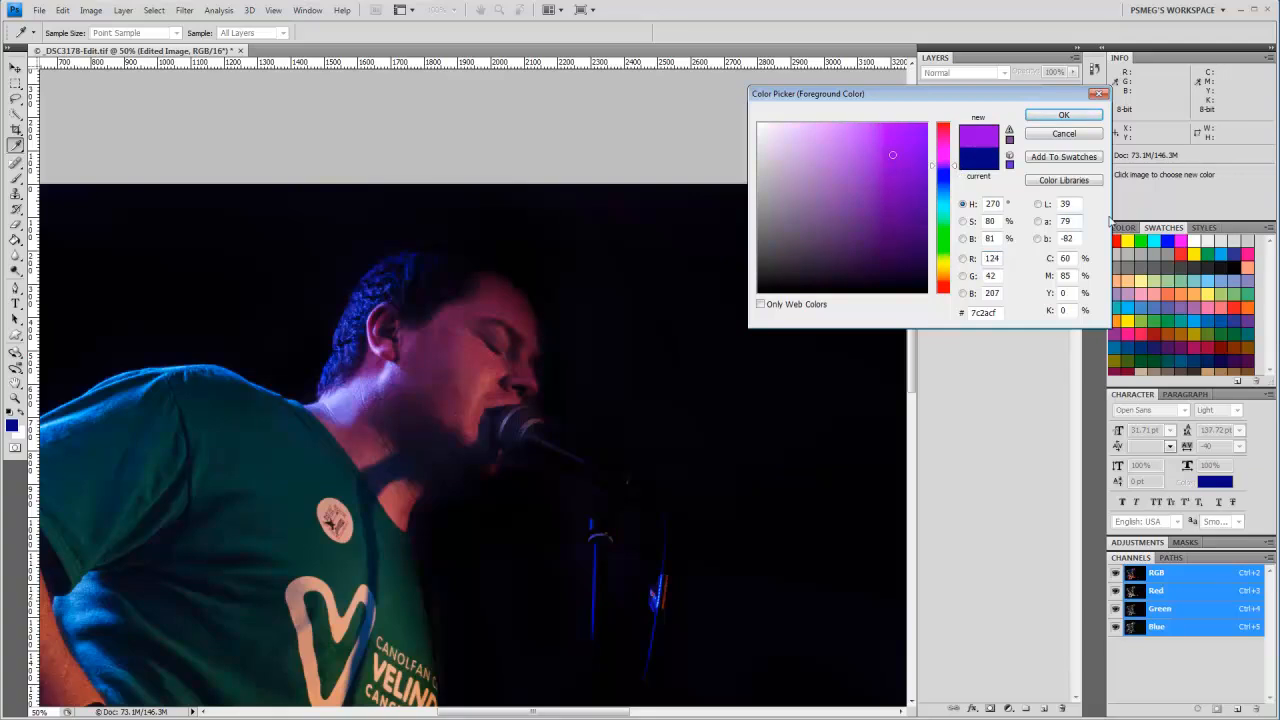
click(1087, 119)
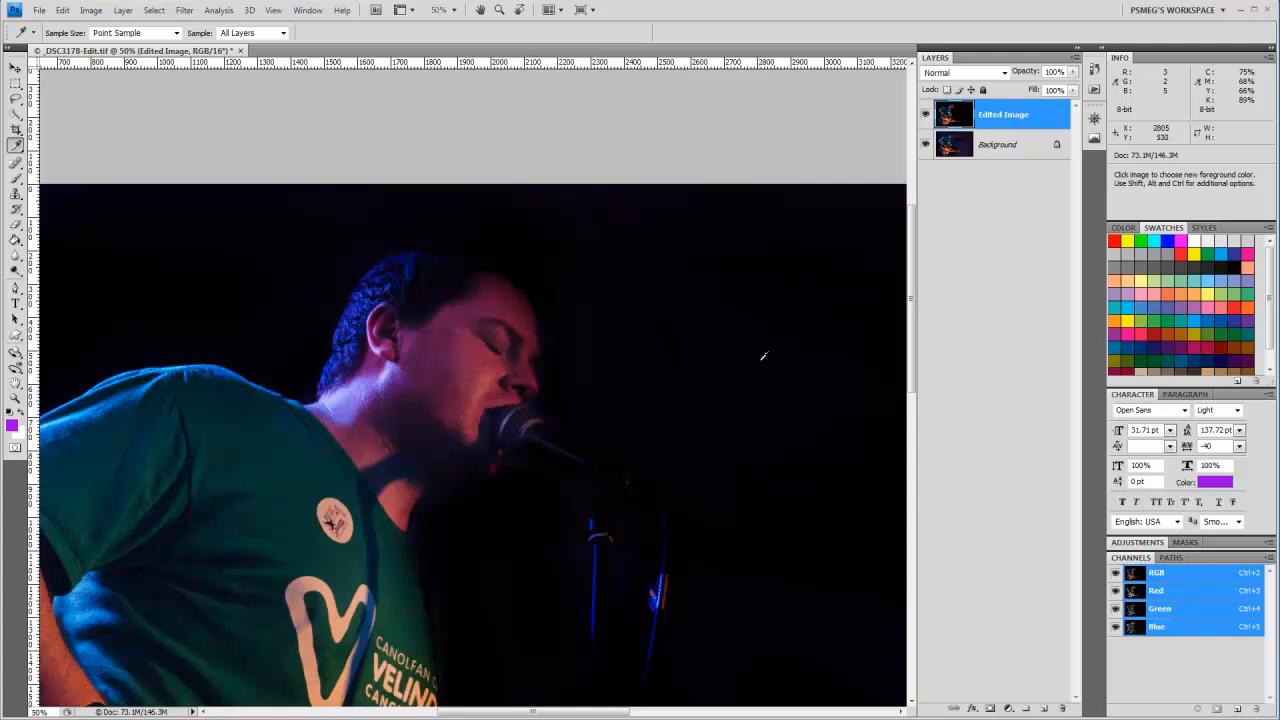
Step: Add a new empty layer and draw a rectangular selection about 907 by 1407 px in the dark background beyond the microphone
click(1043, 708)
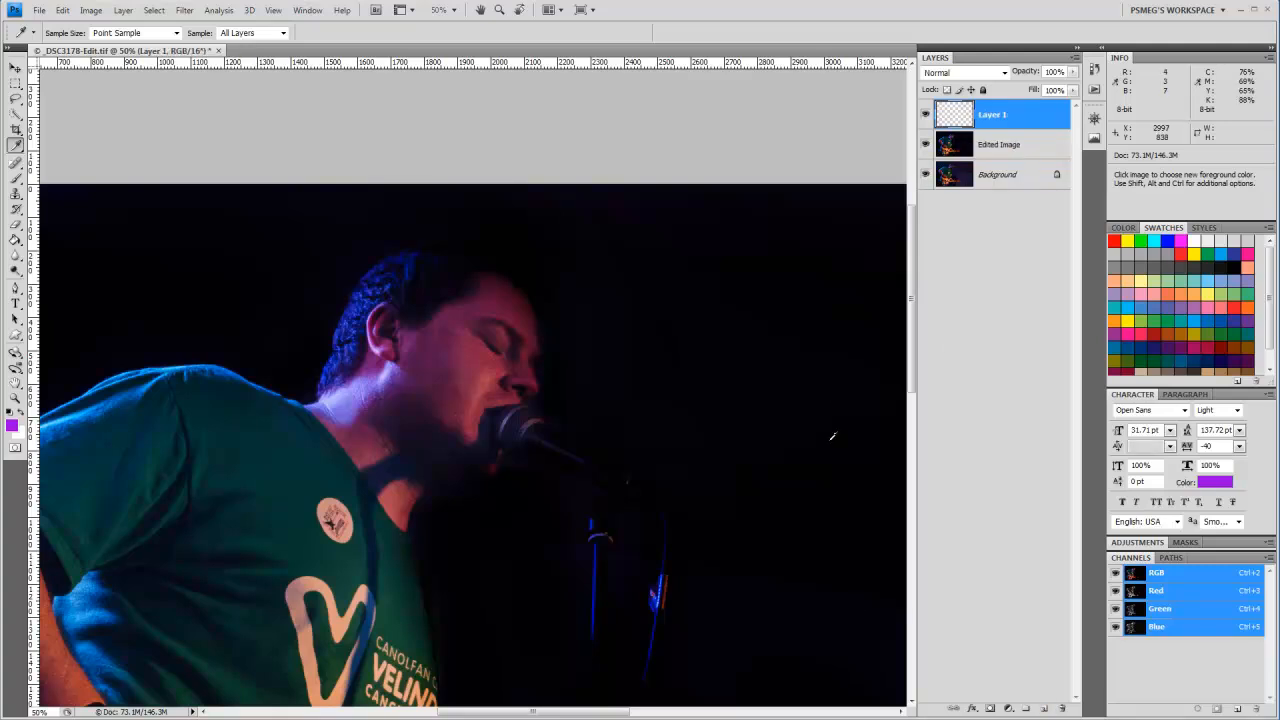
key(ctrl+minus)
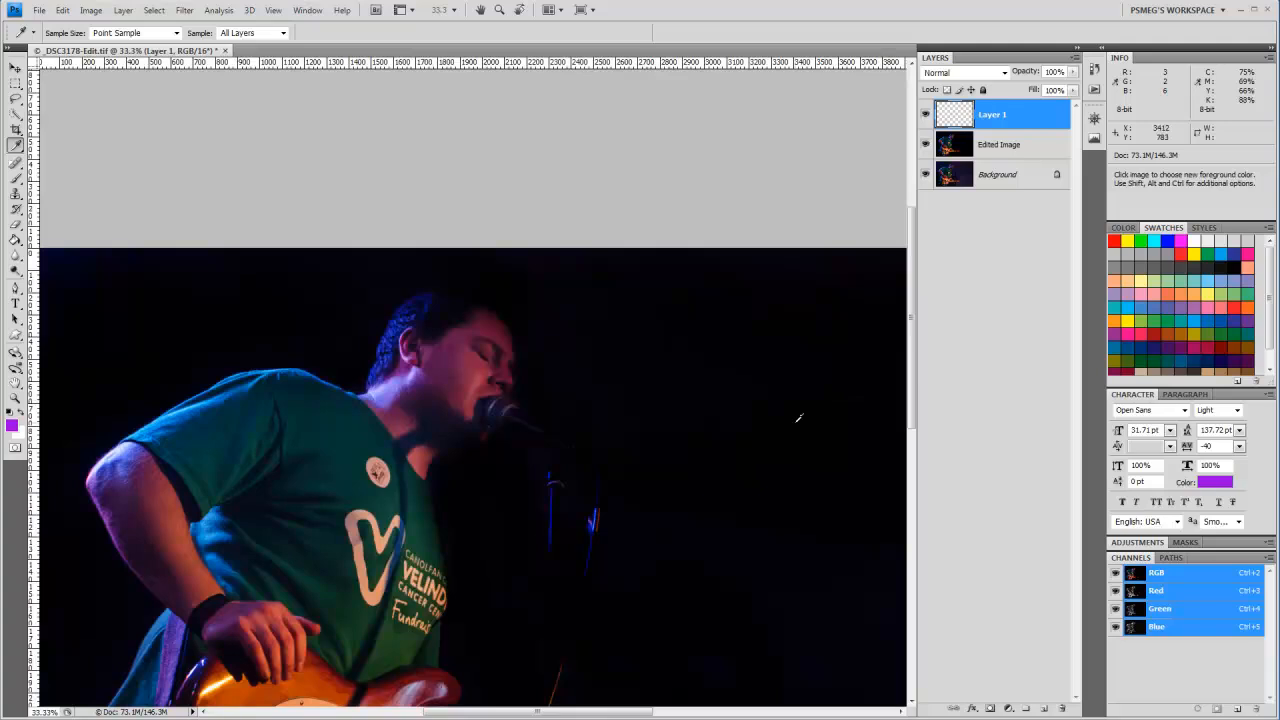
drag(799, 418, 620, 280)
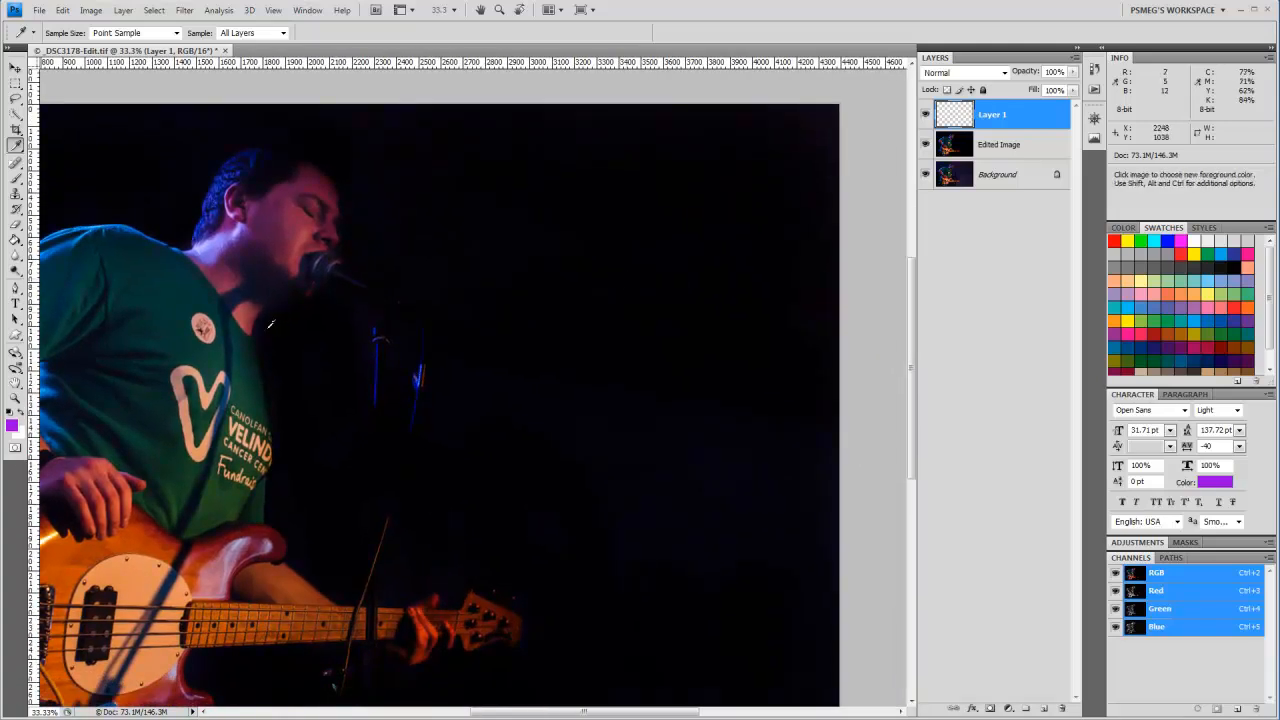
click(15, 82)
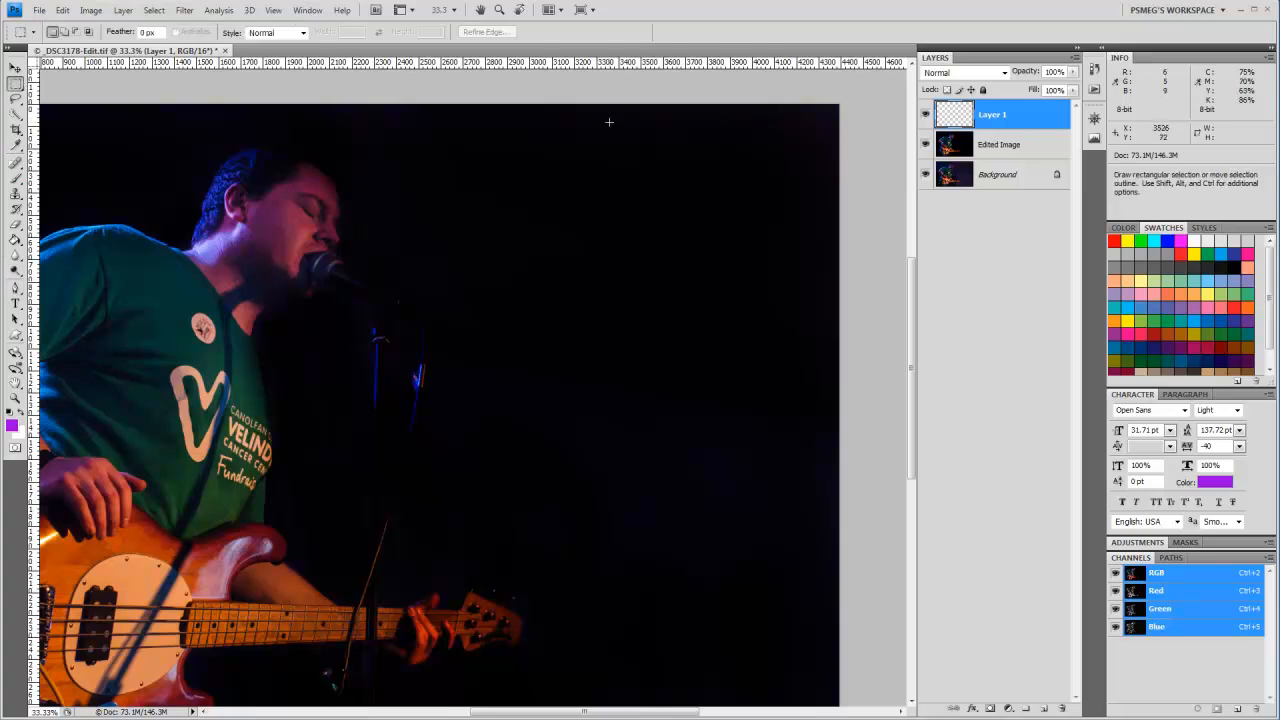
drag(548, 137, 749, 449)
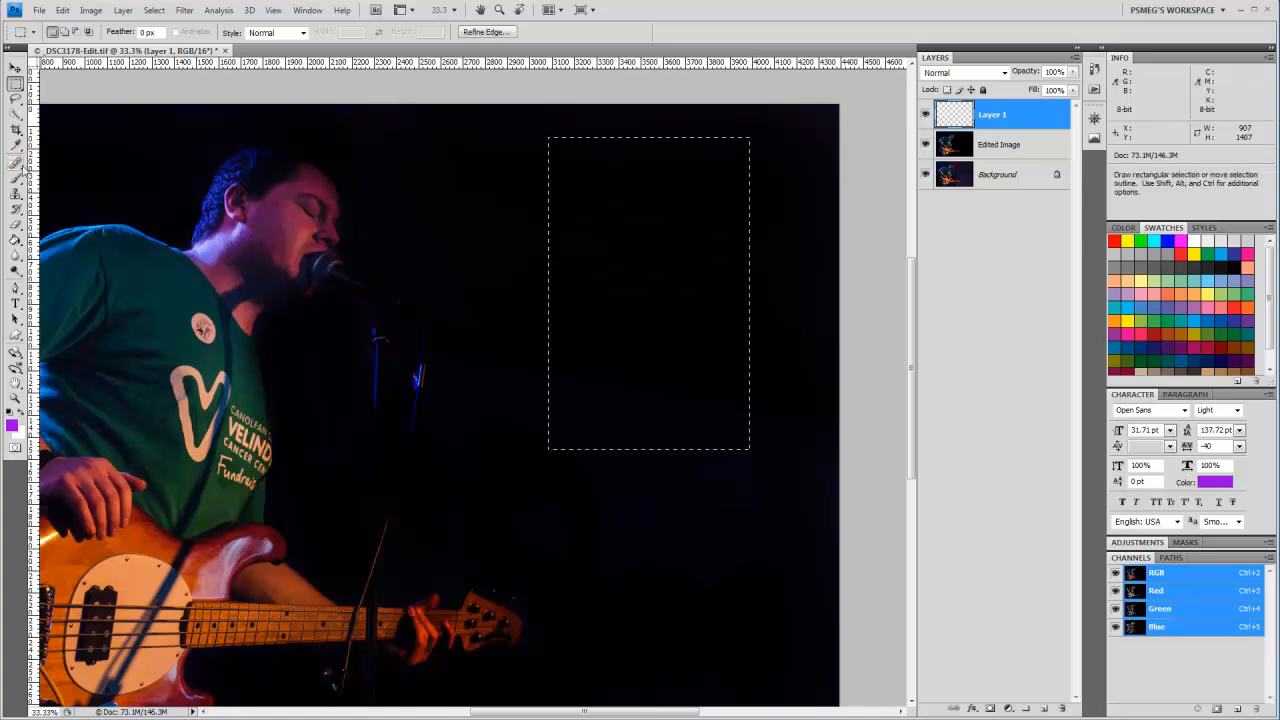
Step: Fill the selection with a purple-to-transparent linear gradient fading downward from its upper edge over about 1233 px, and deselect it
click(16, 238)
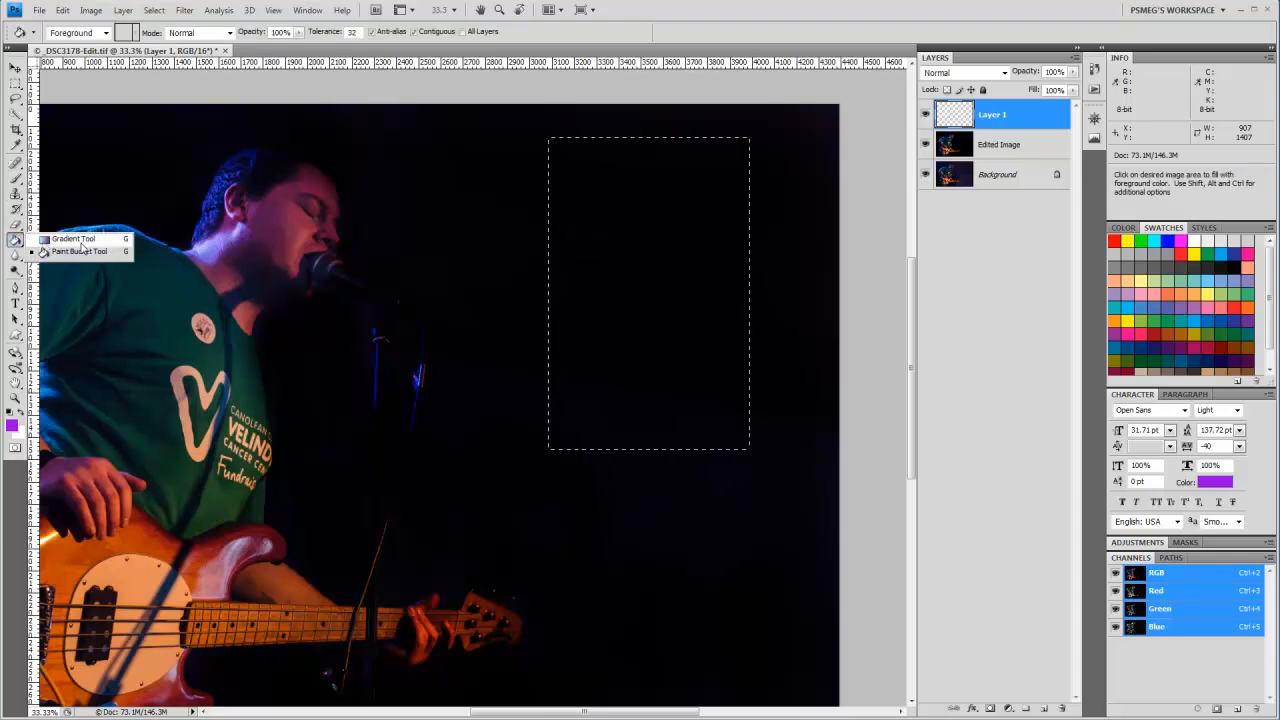
click(76, 239)
click(100, 33)
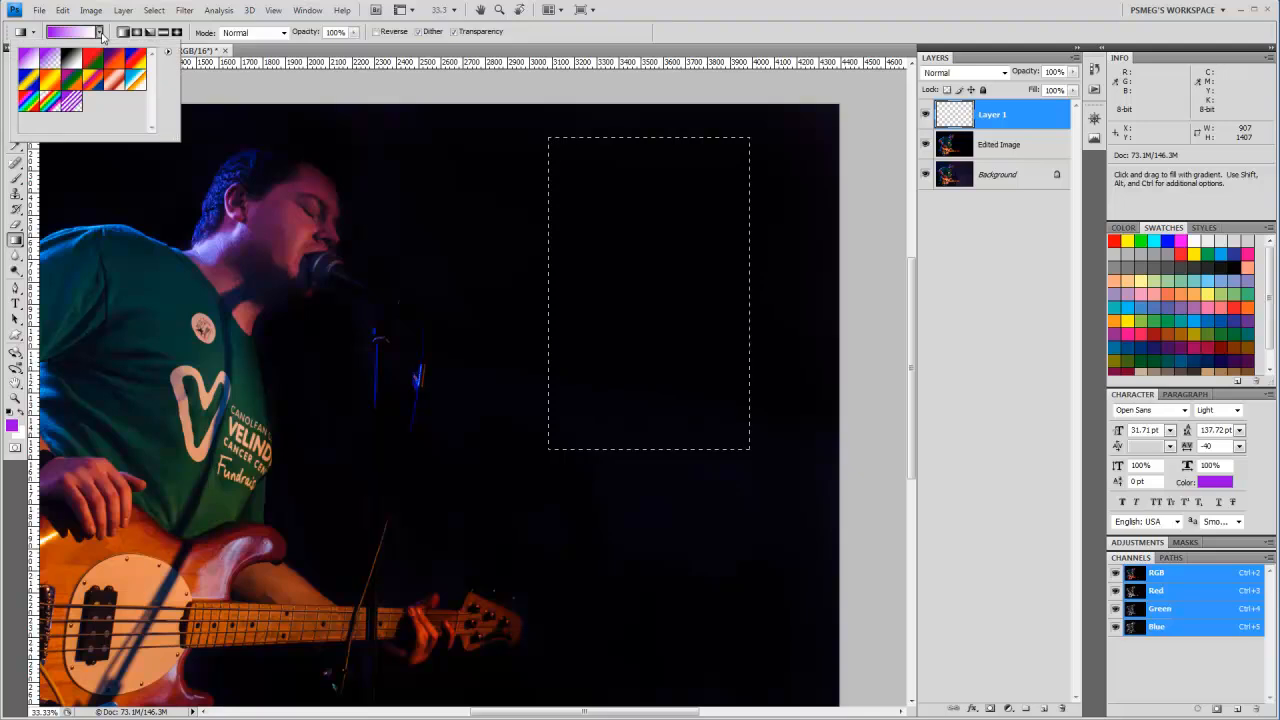
click(49, 61)
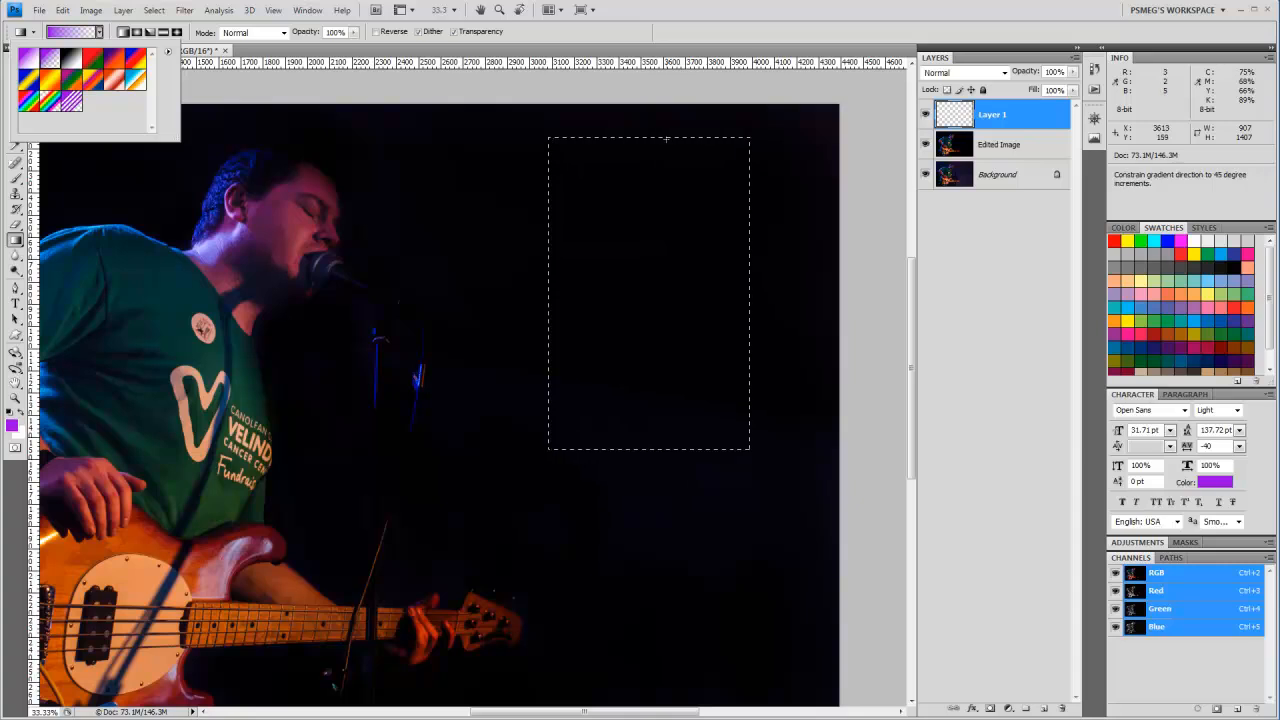
drag(666, 139, 680, 407)
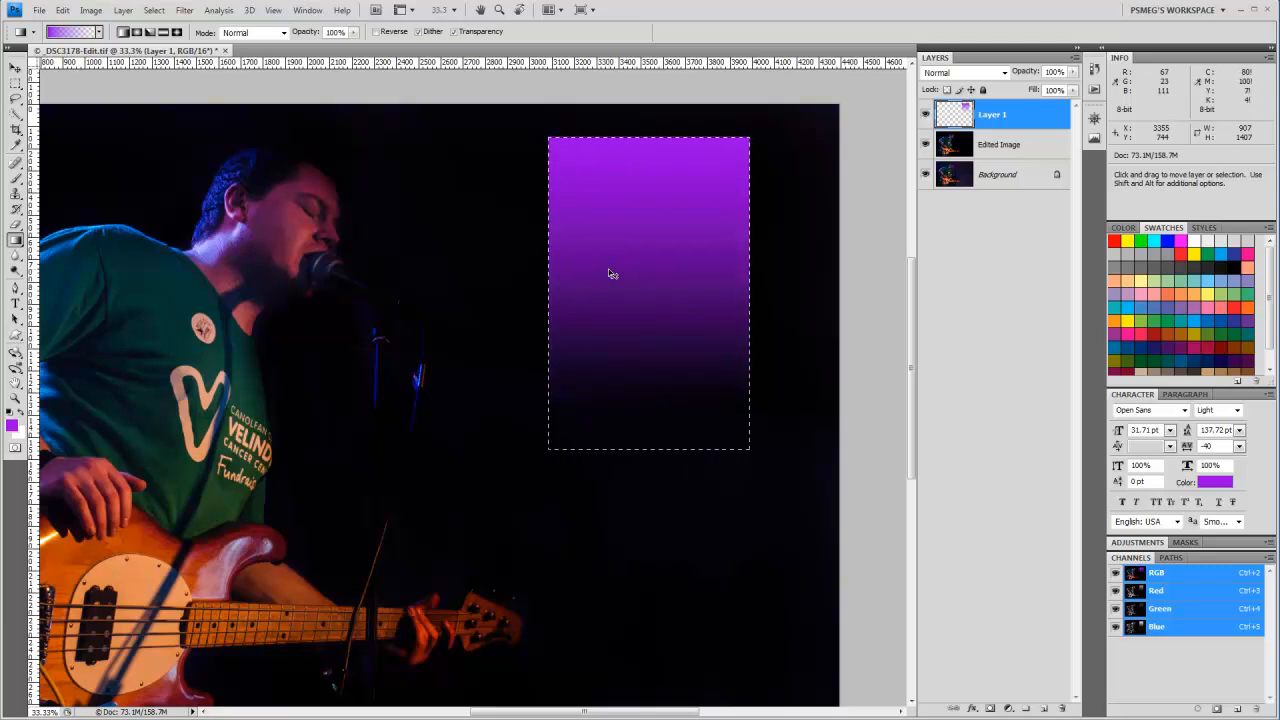
key(ctrl+d)
Step: Transform the gradient in perspective, narrowing its upper edge and widening its base to about 1086 px
key(ctrl+t)
right_click(609, 272)
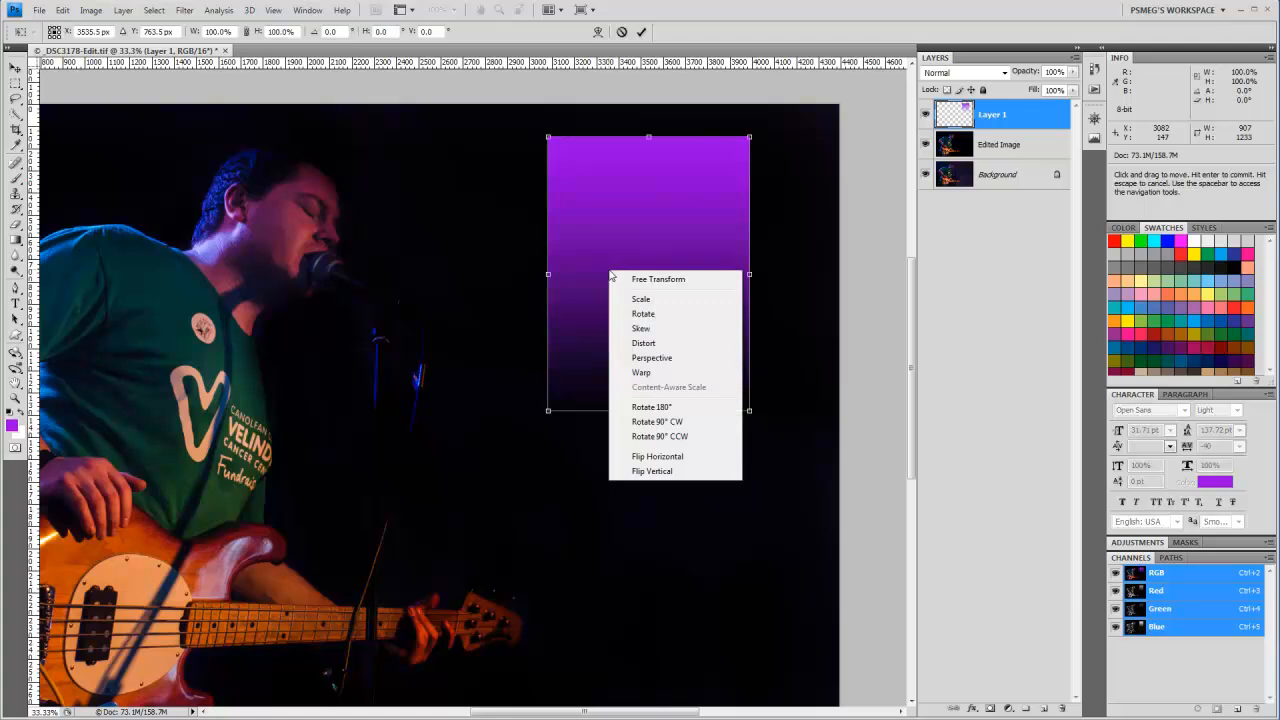
click(696, 361)
drag(750, 137, 714, 137)
drag(750, 411, 770, 415)
drag(715, 137, 709, 141)
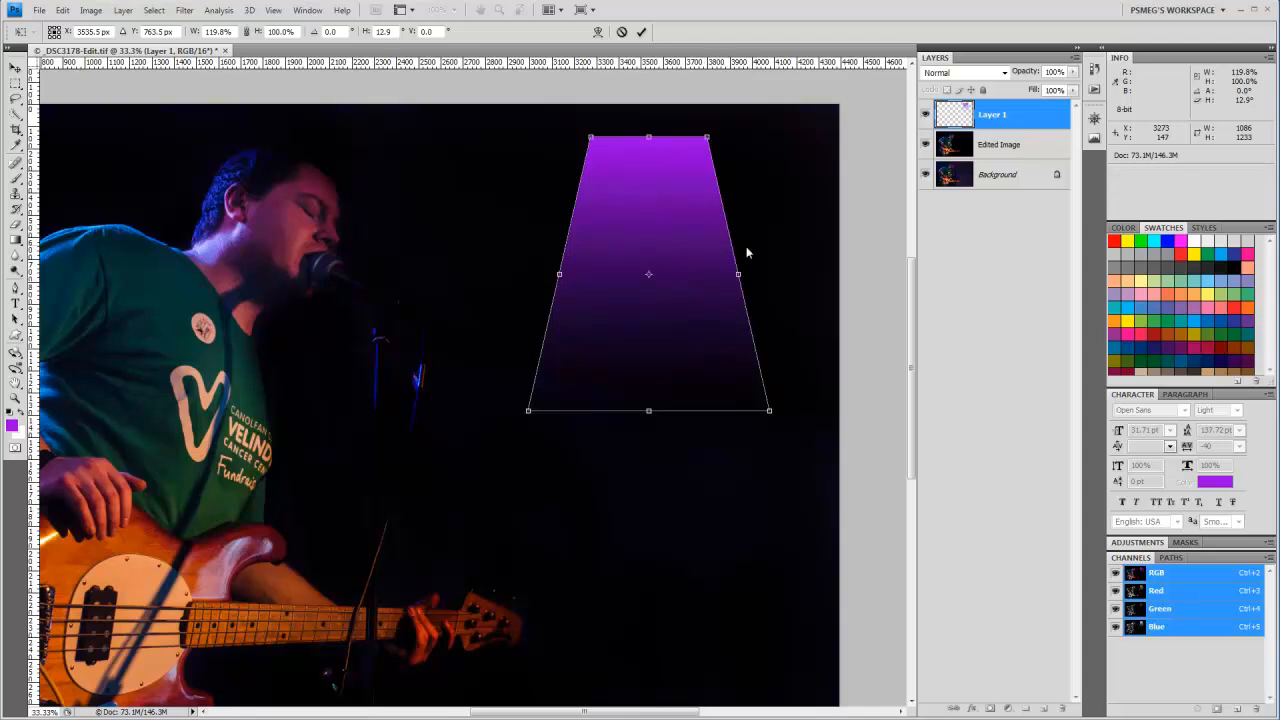
Step: Rotate the tapered gradient about 73.5° so its bright narrow end faces the photo's right edge, and apply the transform
right_click(674, 254)
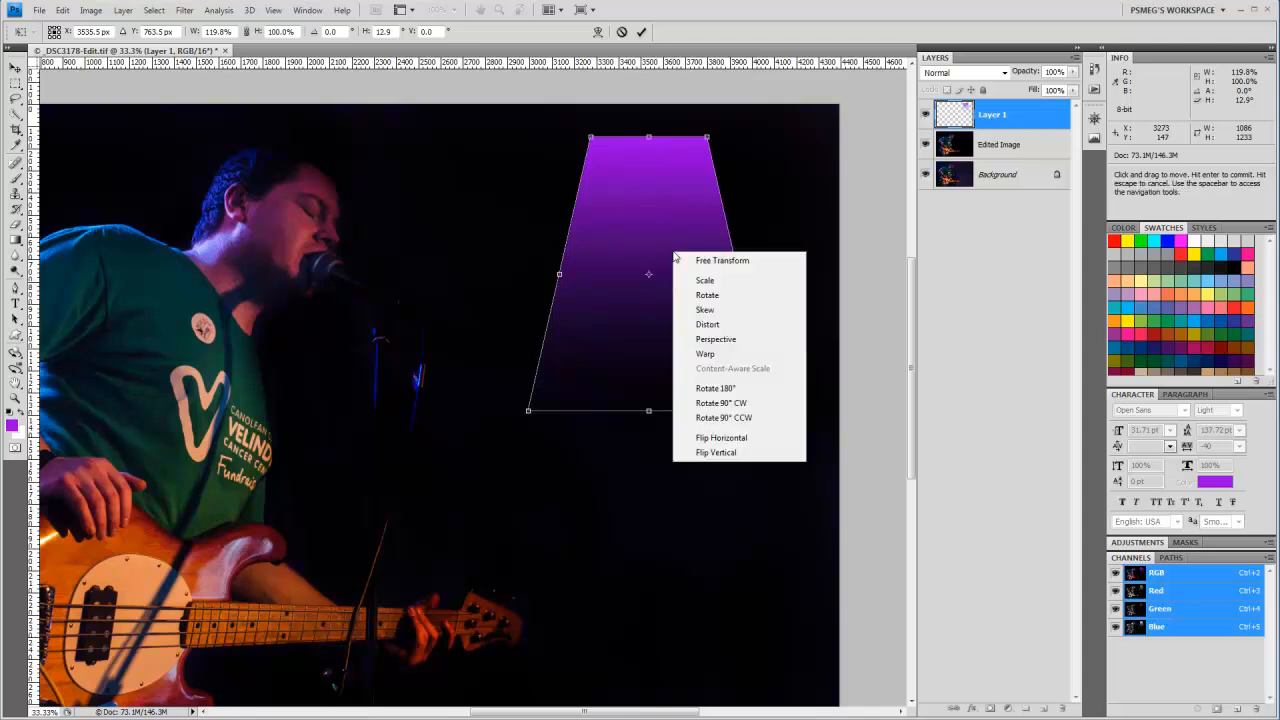
click(706, 295)
drag(737, 137, 866, 335)
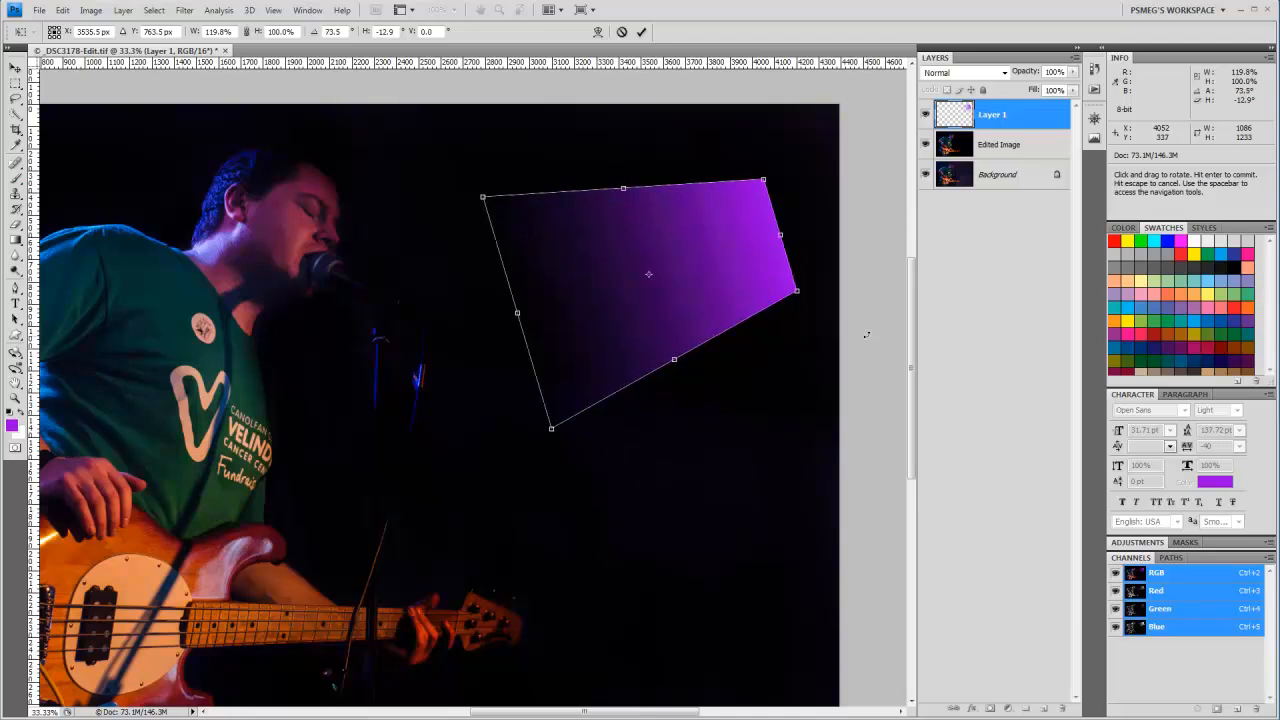
key(Return)
Step: Move the purple beam into the photo's upper-right corner and rename its layer Light ray 1
key(g)
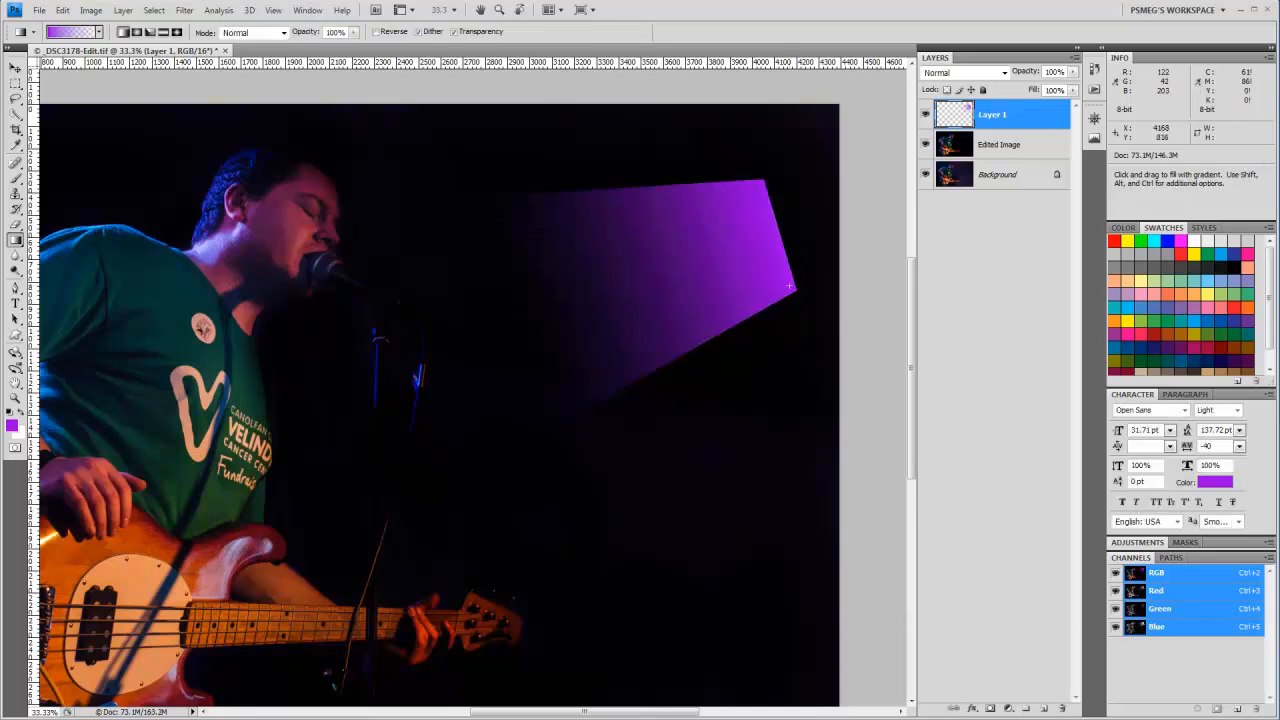
key(v)
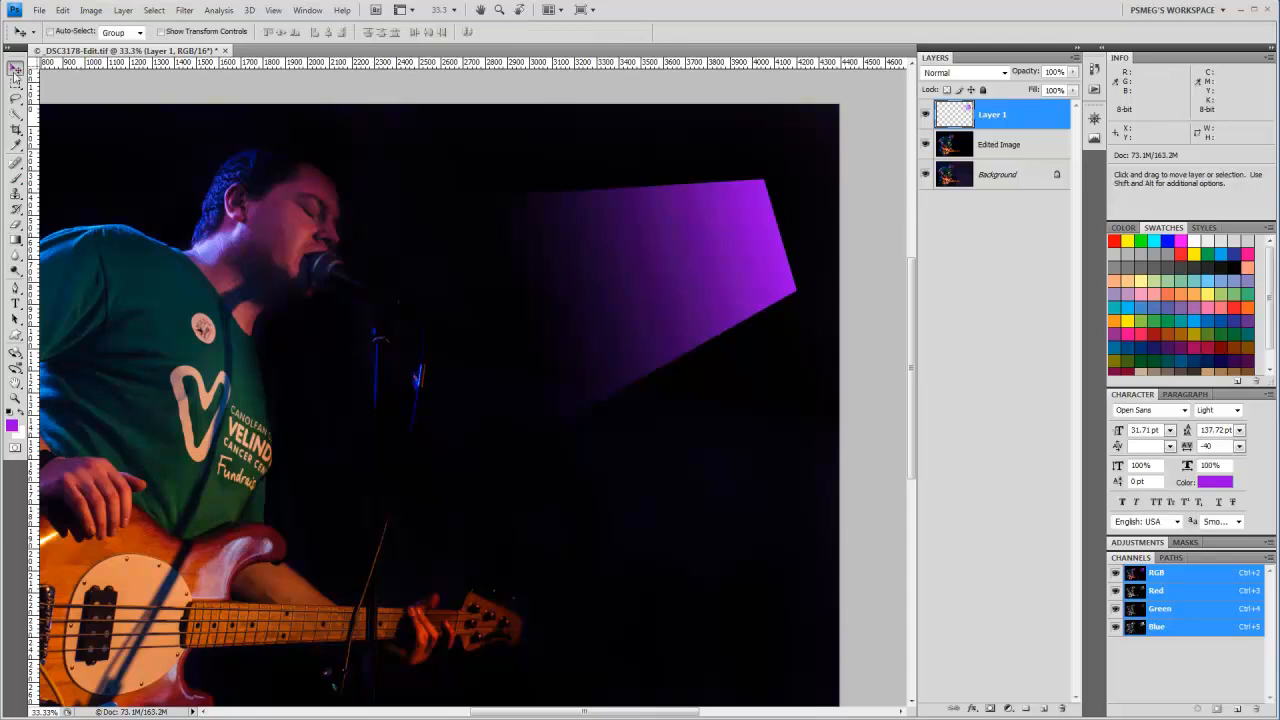
drag(677, 271, 760, 211)
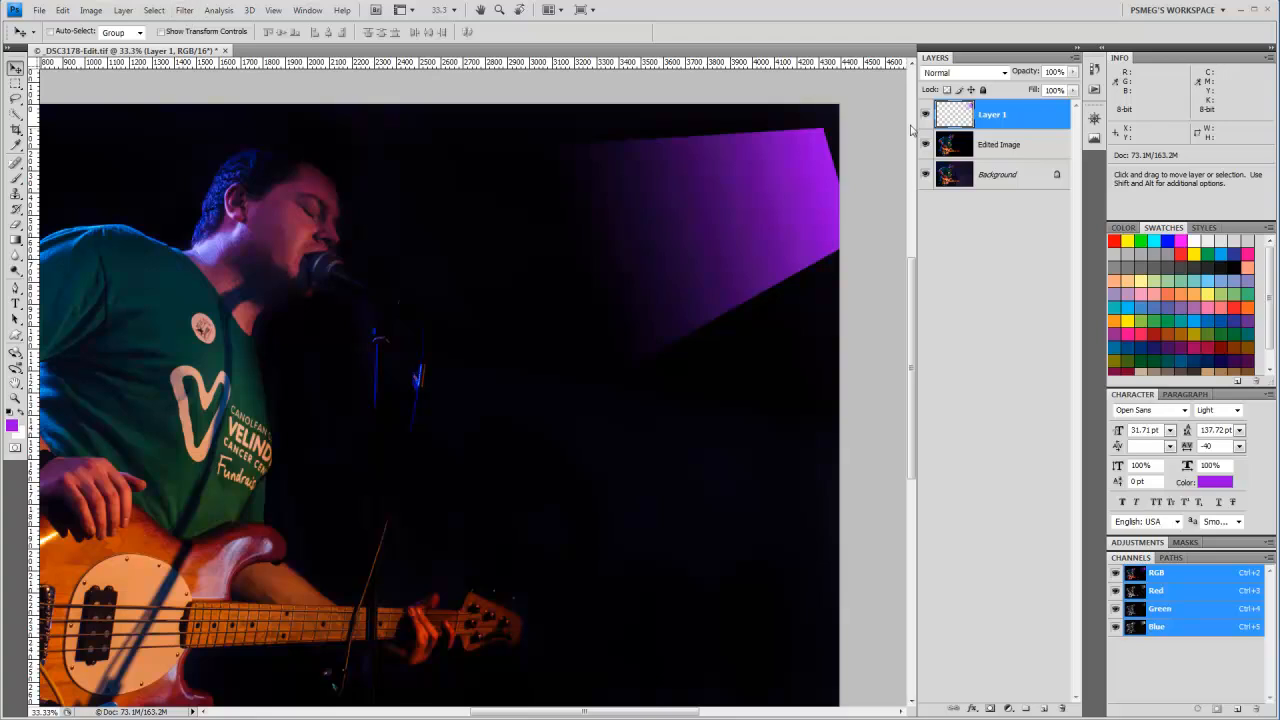
double_click(992, 116)
text(Light ray 1)
key(Return)
Step: Apply a Gaussian Blur with a radius of about 100 pixels to the Light ray 1 layer
click(186, 10)
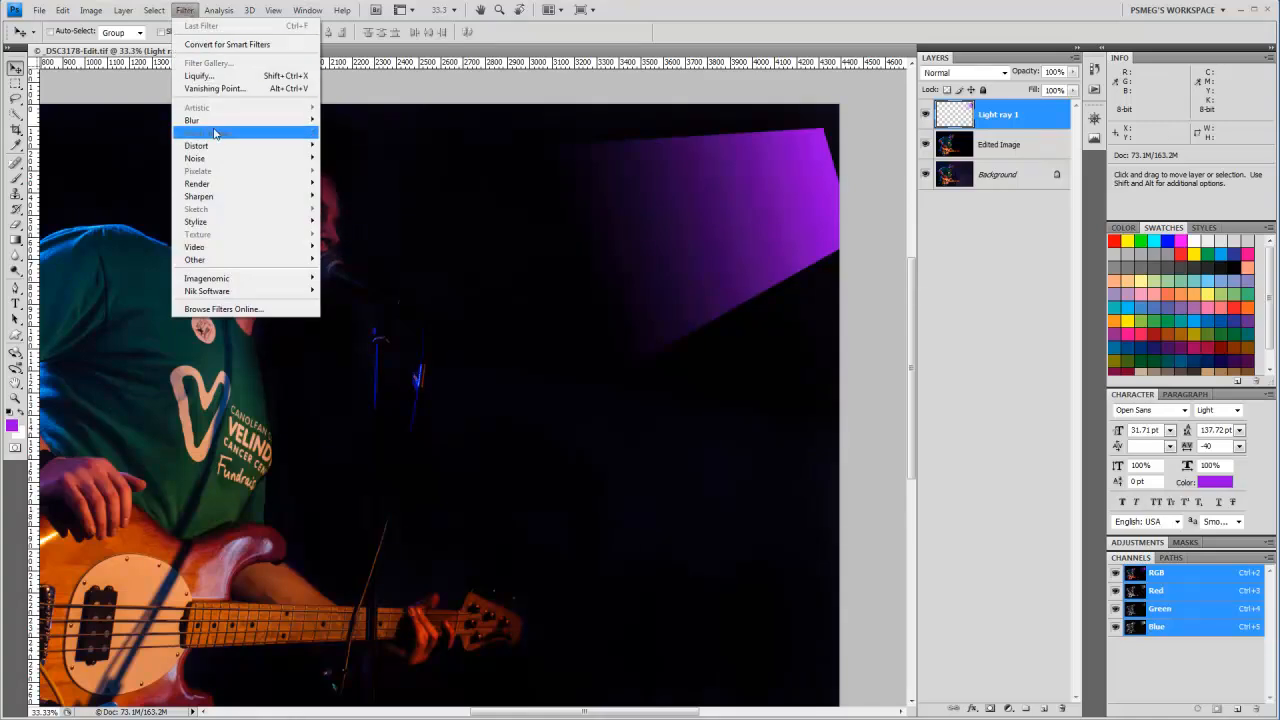
mouse_move(315, 122)
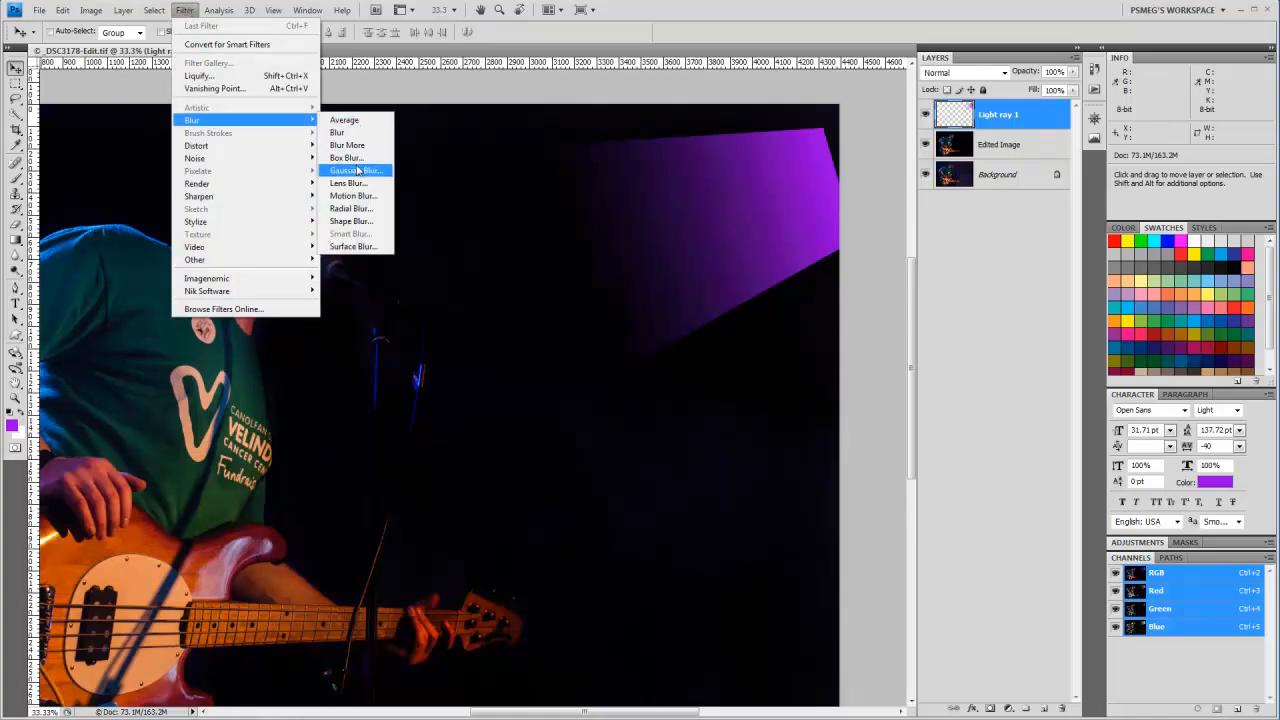
click(356, 170)
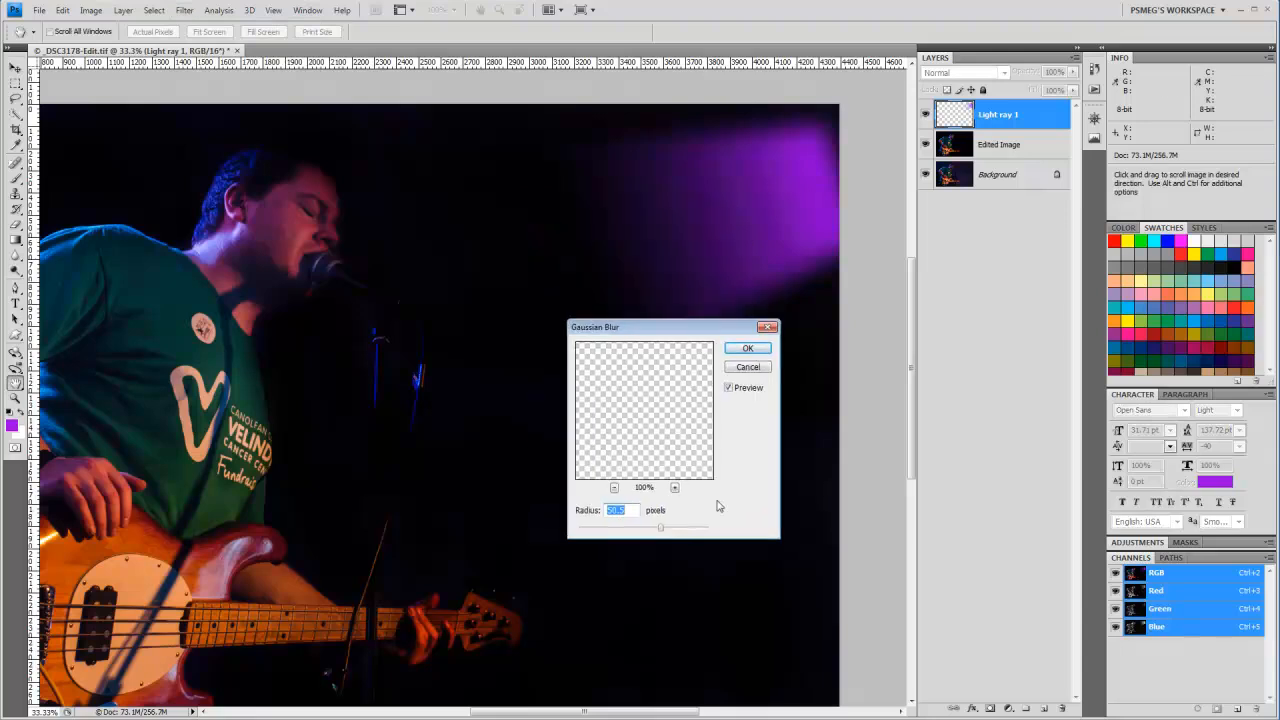
click(659, 531)
drag(660, 532, 662, 533)
drag(662, 533, 697, 529)
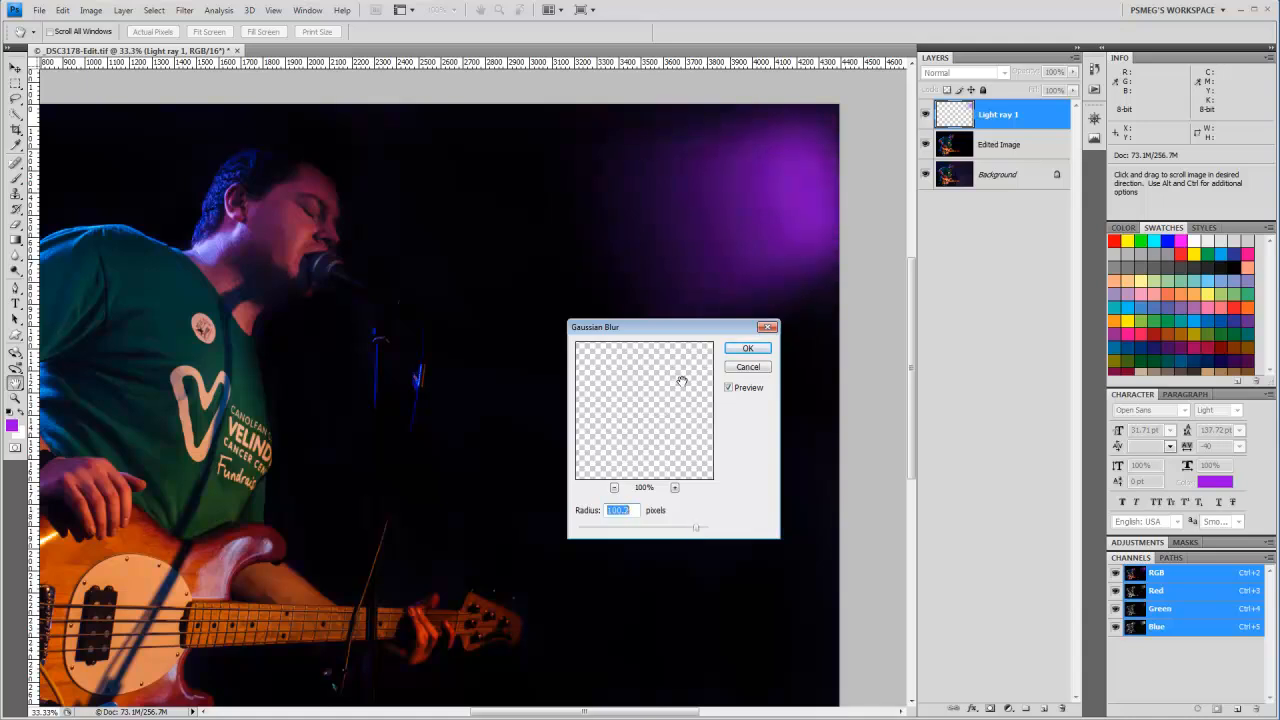
click(755, 351)
Step: Shift the blurred glow further into the photo's upper-right corner and scale it to about 149% width and 109% height
click(15, 68)
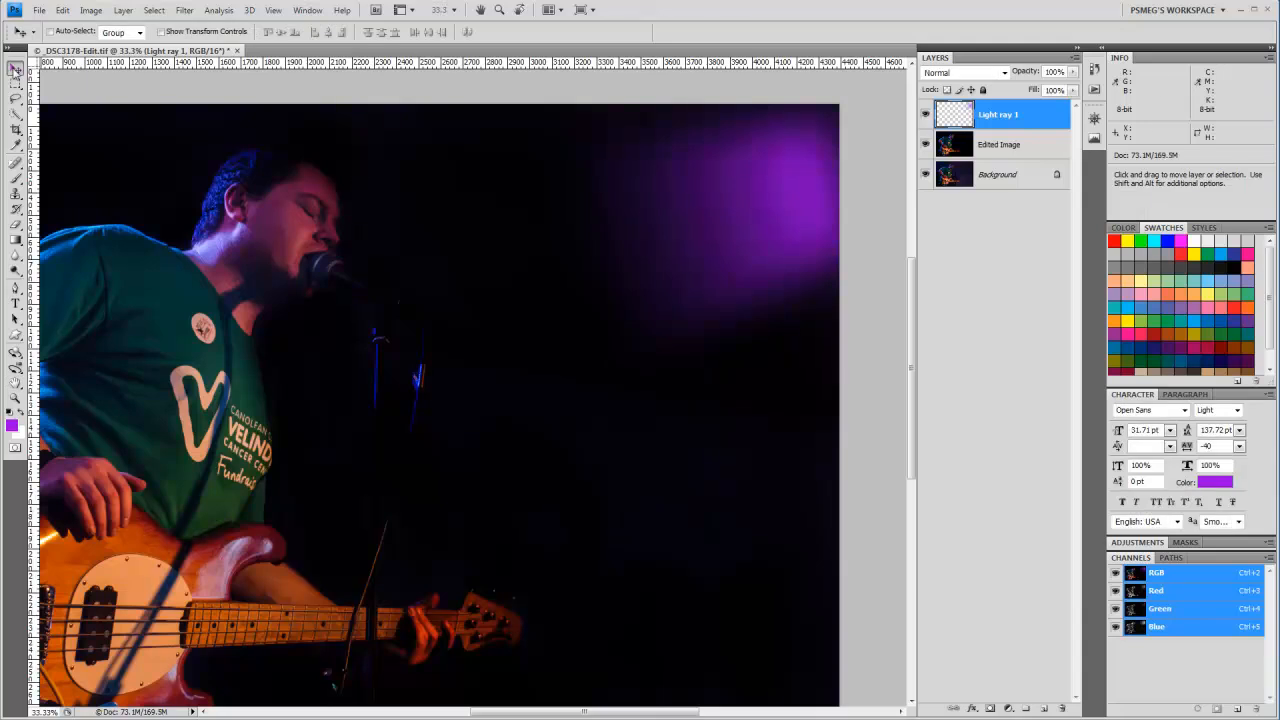
drag(814, 202, 856, 160)
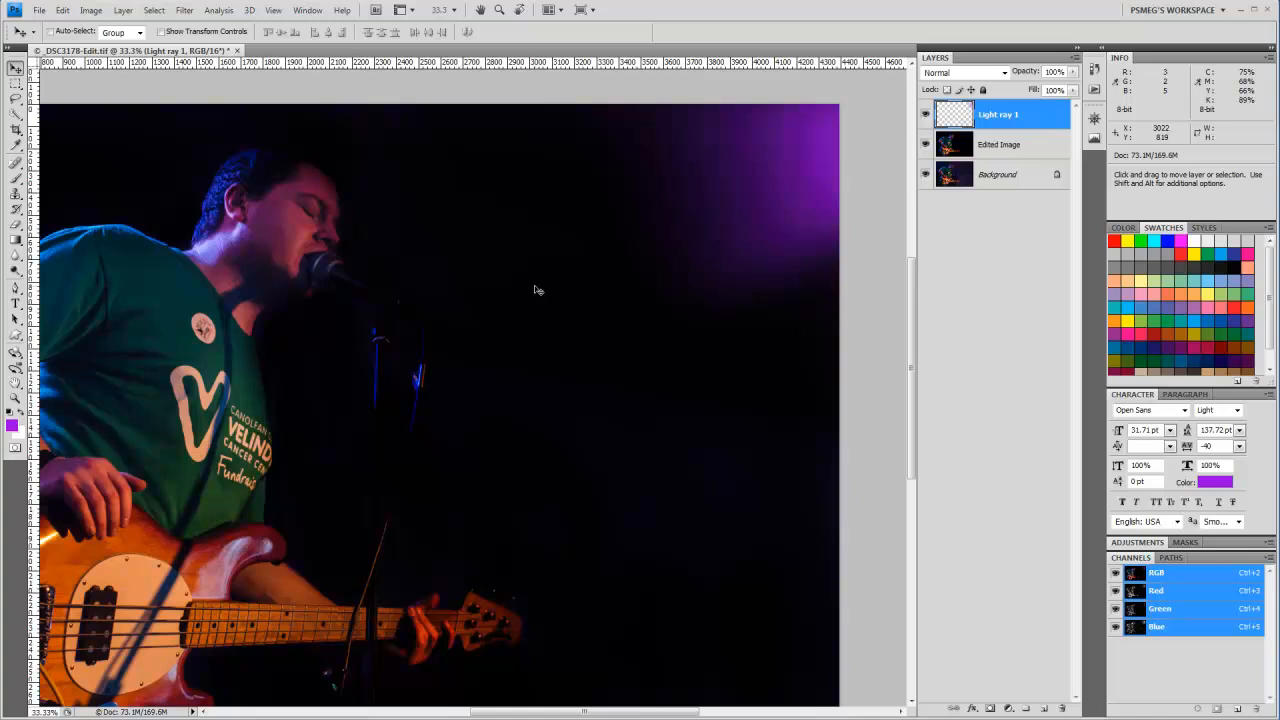
key(ctrl+t)
drag(538, 384, 340, 494)
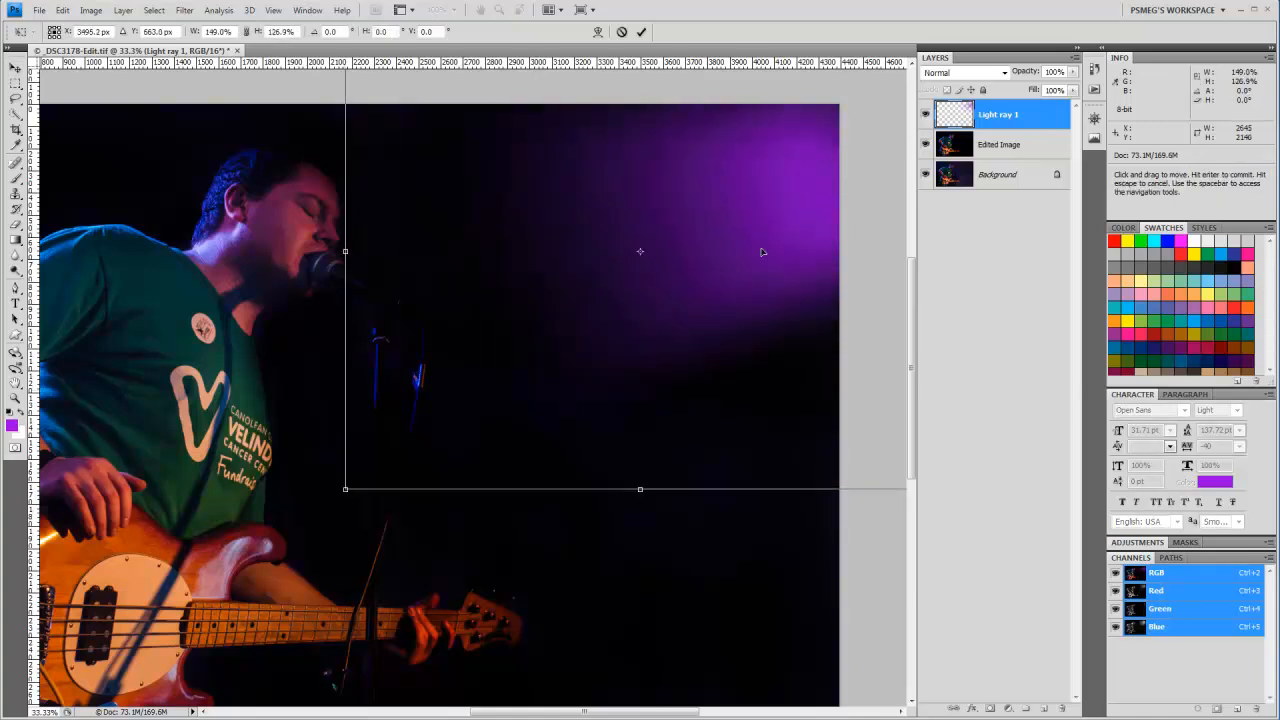
drag(641, 490, 650, 422)
drag(801, 184, 854, 167)
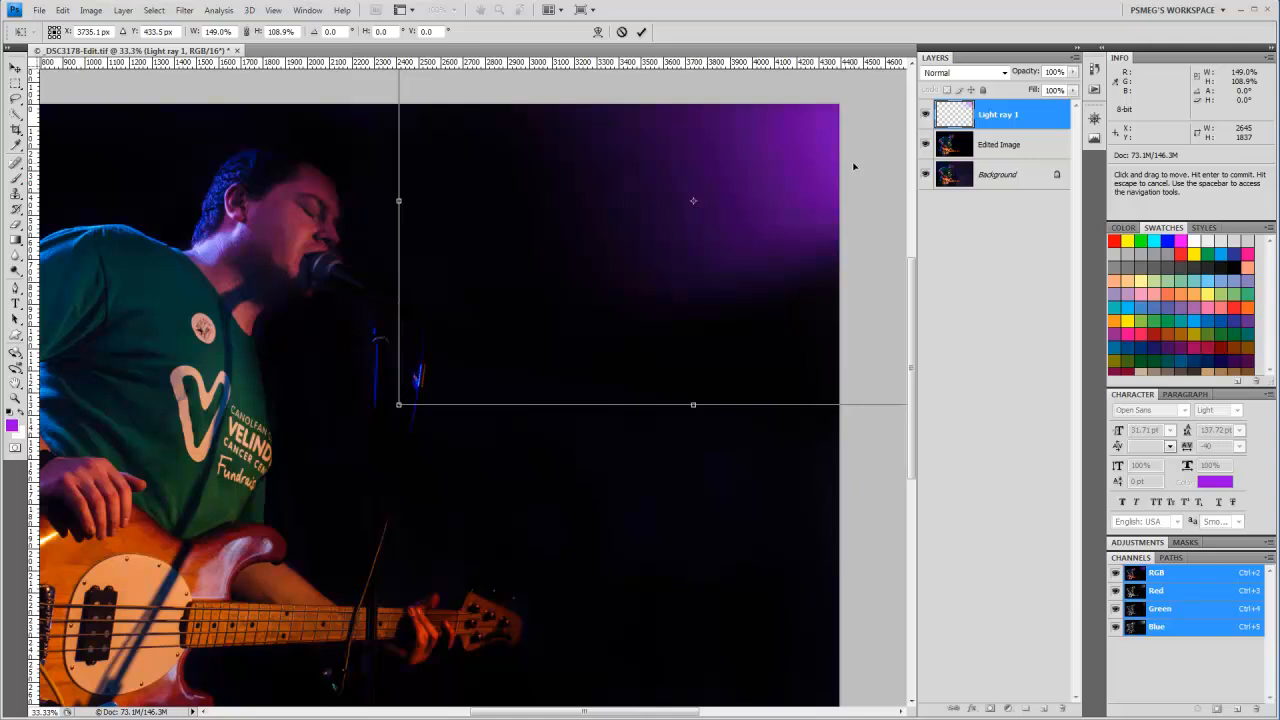
key(Return)
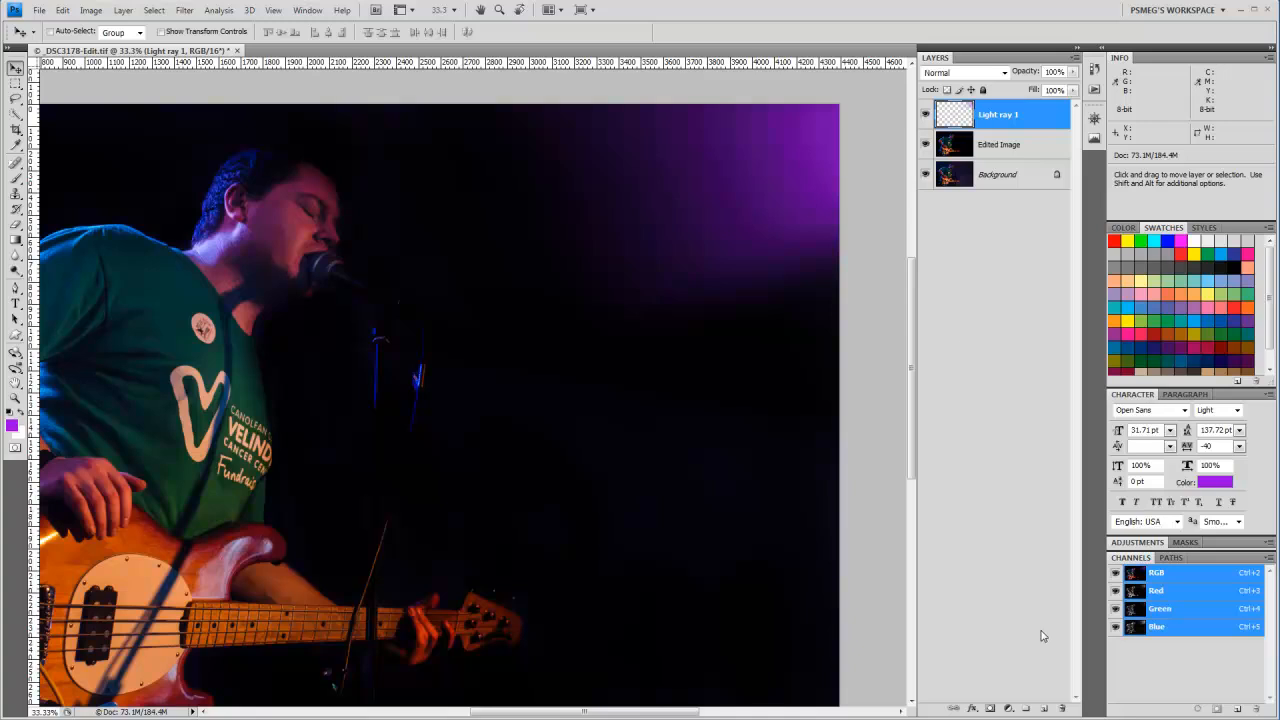
Step: Duplicate the Light ray 1 layer and transform the copy to about -14° rotation and 71.5% height, slightly below the original
key(ctrl+j)
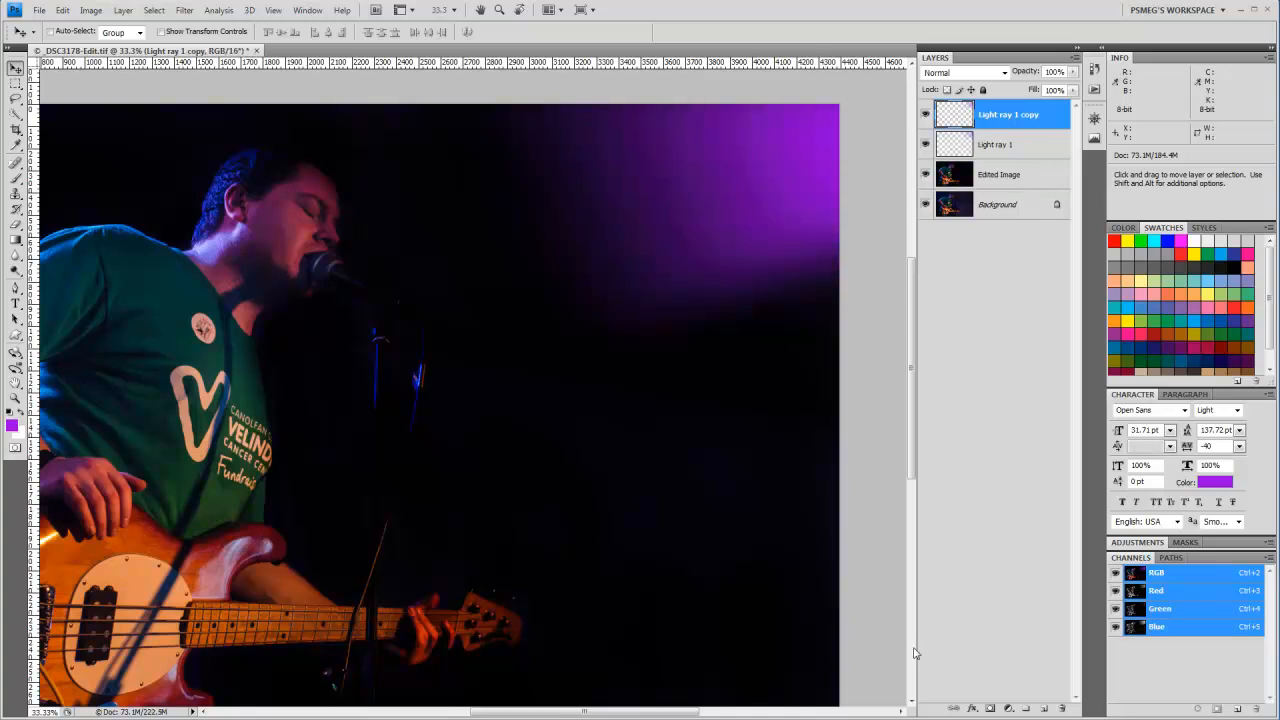
drag(794, 194, 797, 261)
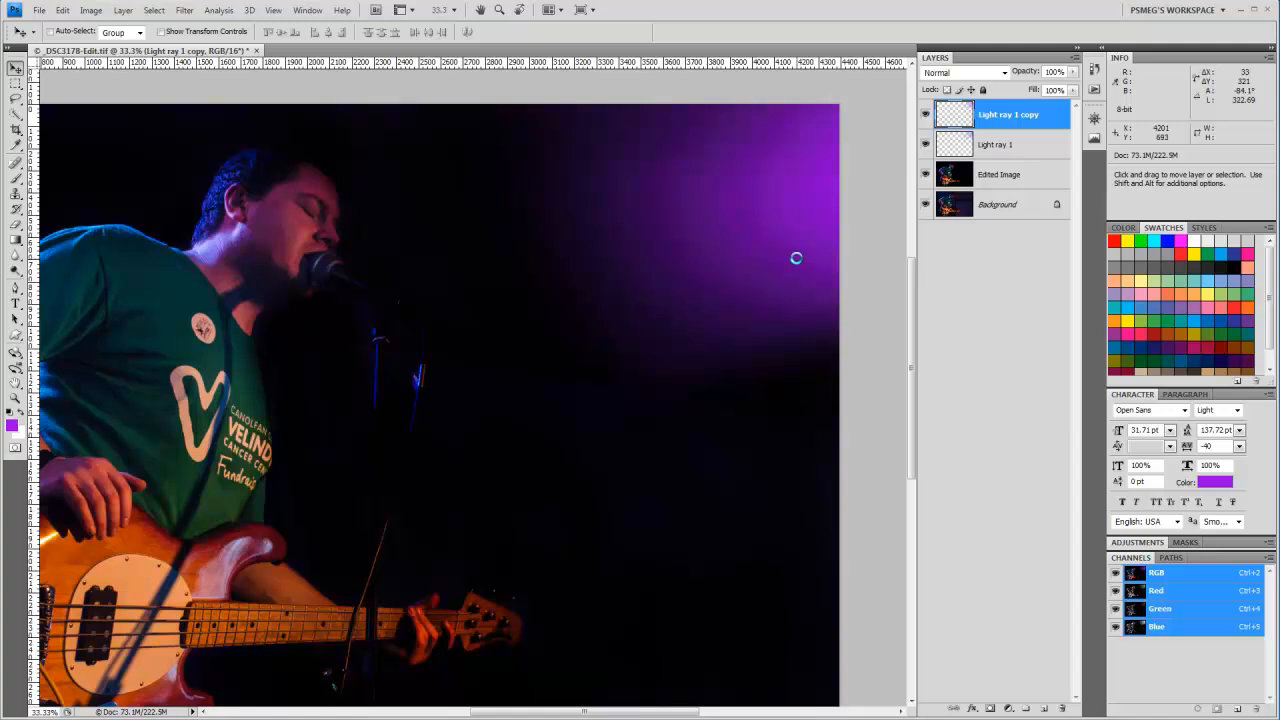
key(ctrl+t)
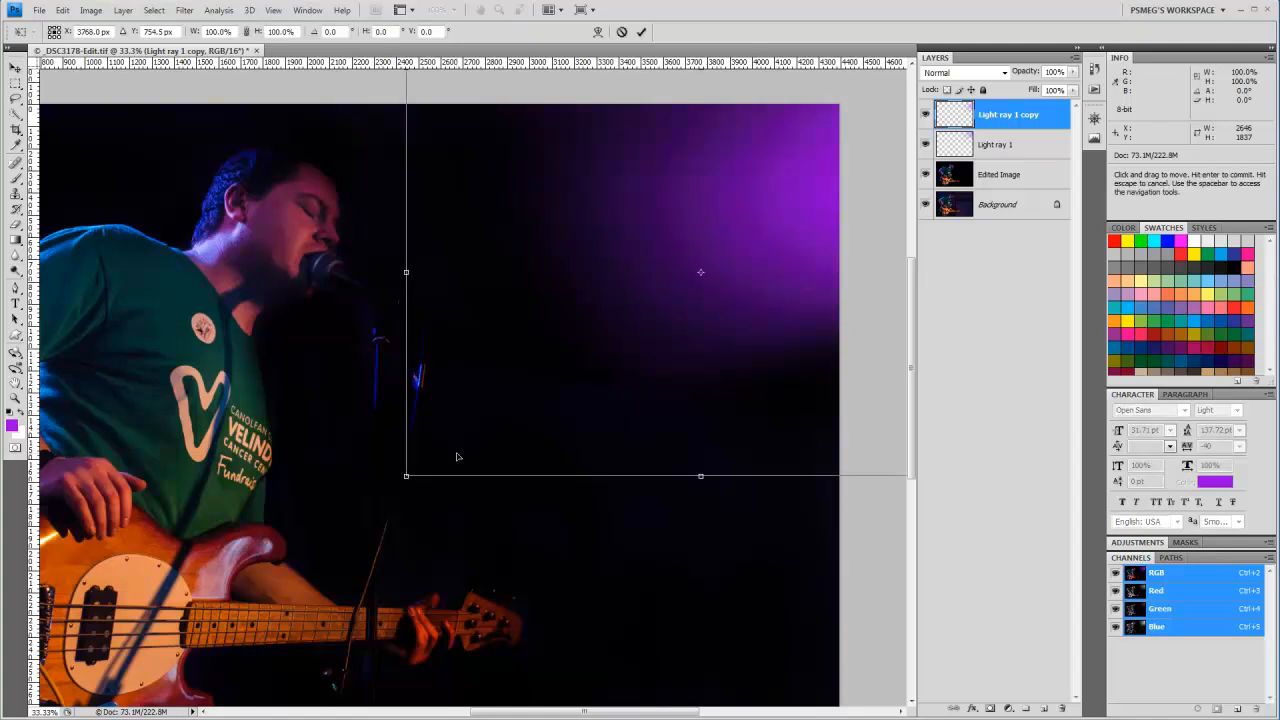
drag(400, 484, 371, 426)
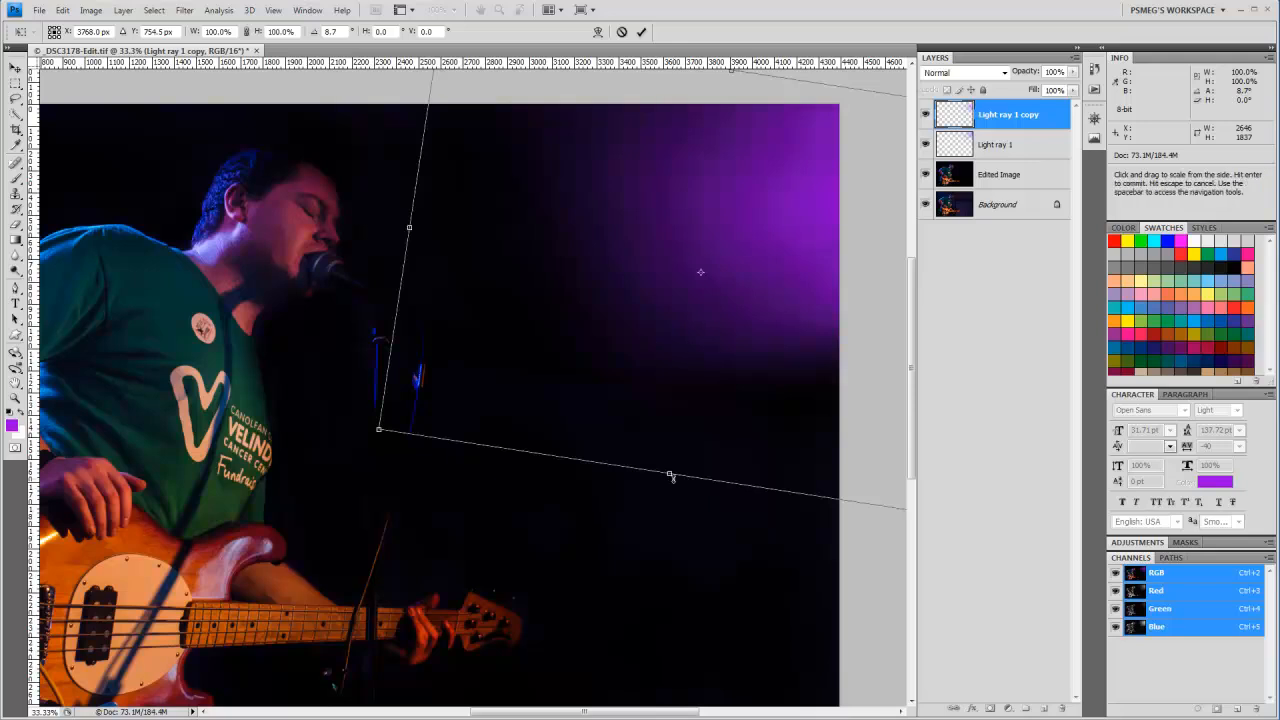
drag(669, 473, 686, 360)
drag(766, 203, 751, 263)
drag(363, 382, 436, 510)
drag(652, 248, 675, 271)
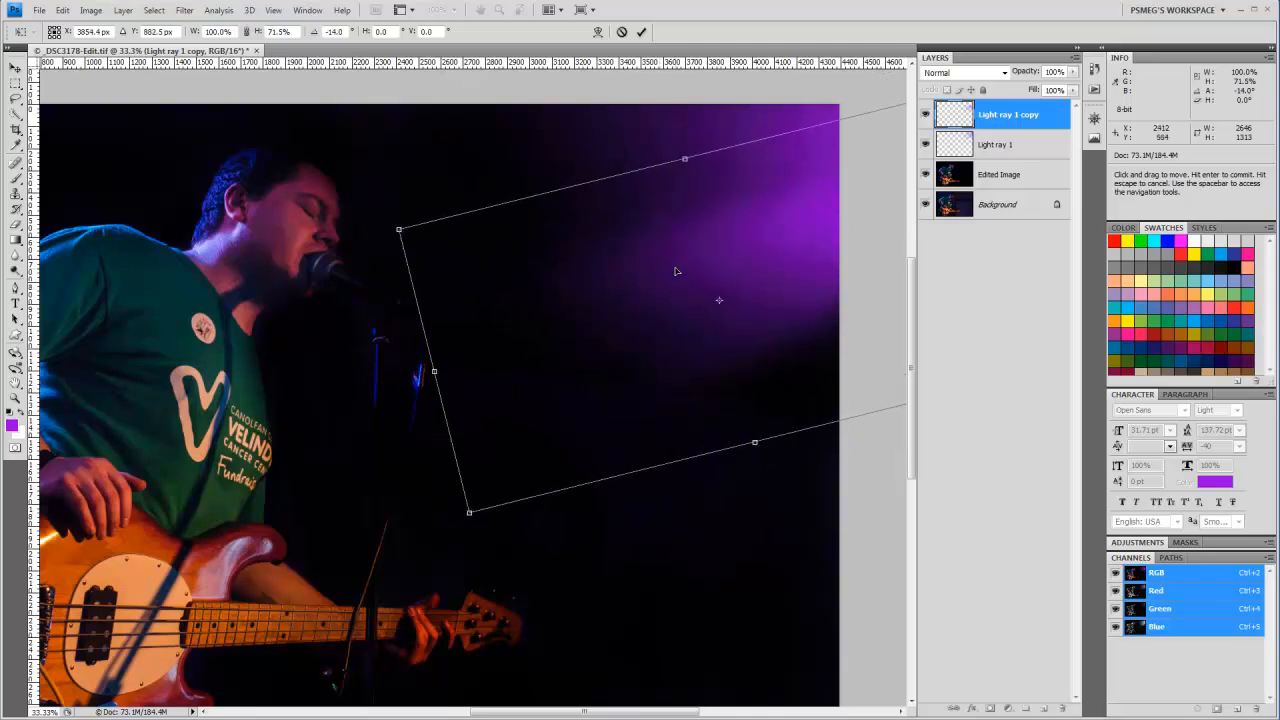
key(Return)
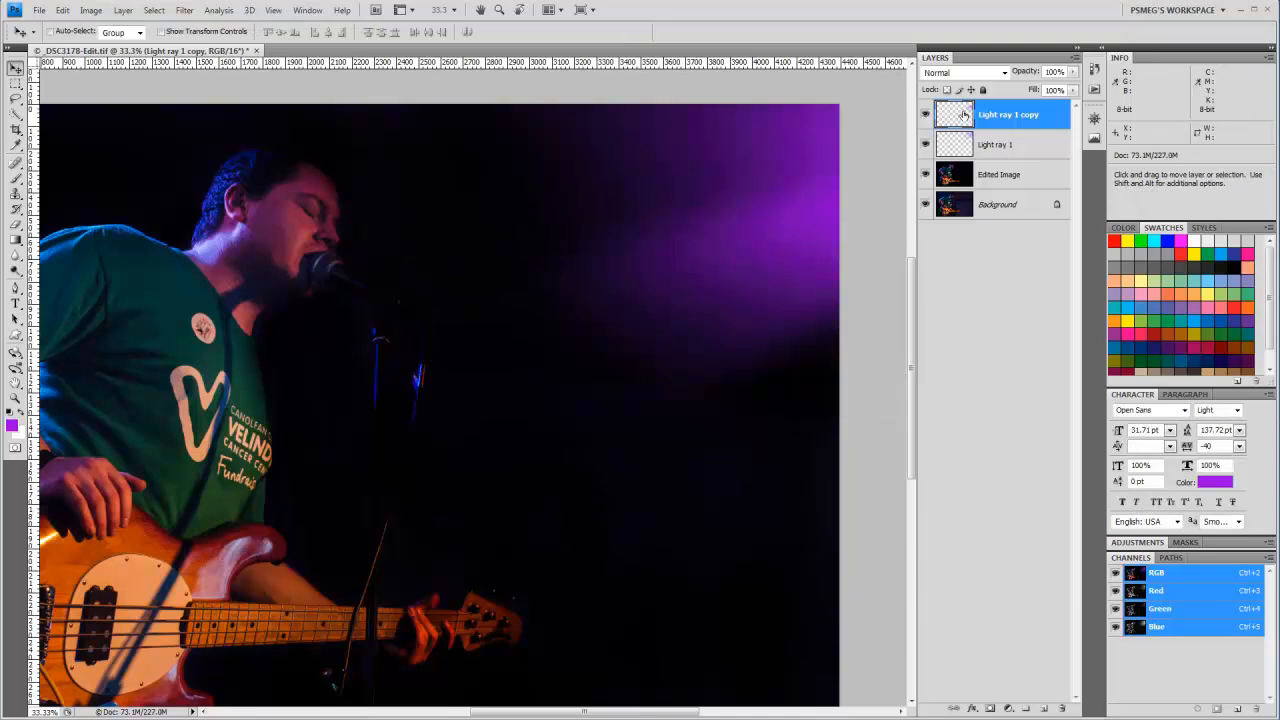
Step: Set the opacity of the Light ray 1 copy layer to 60% and of the Light ray 1 layer to 73%
click(1073, 72)
drag(1073, 90, 1050, 89)
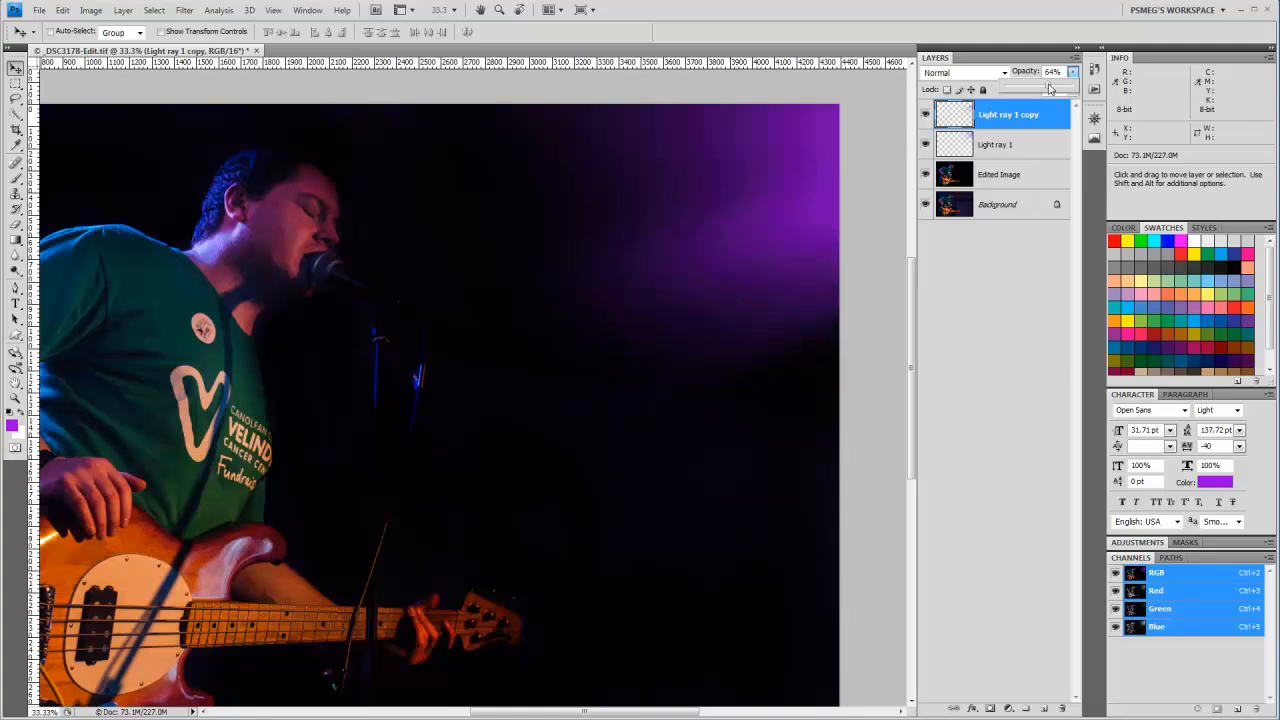
click(997, 146)
click(1073, 72)
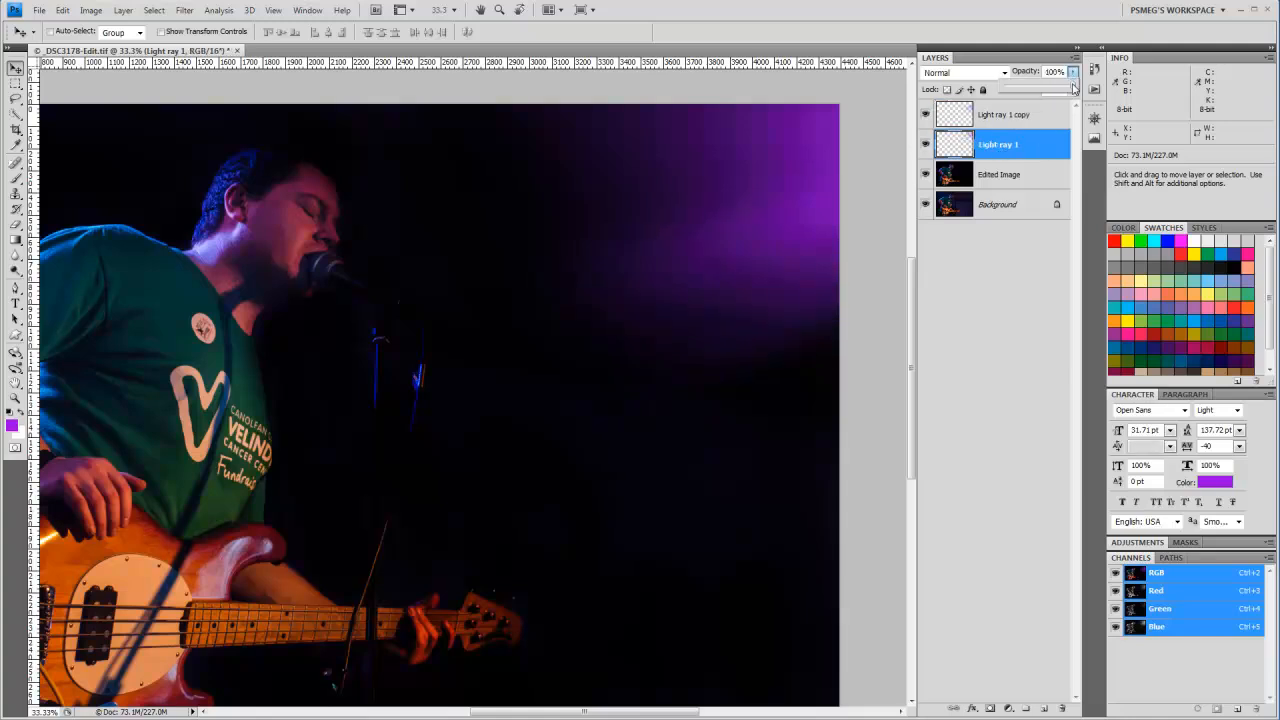
drag(1073, 90, 1056, 92)
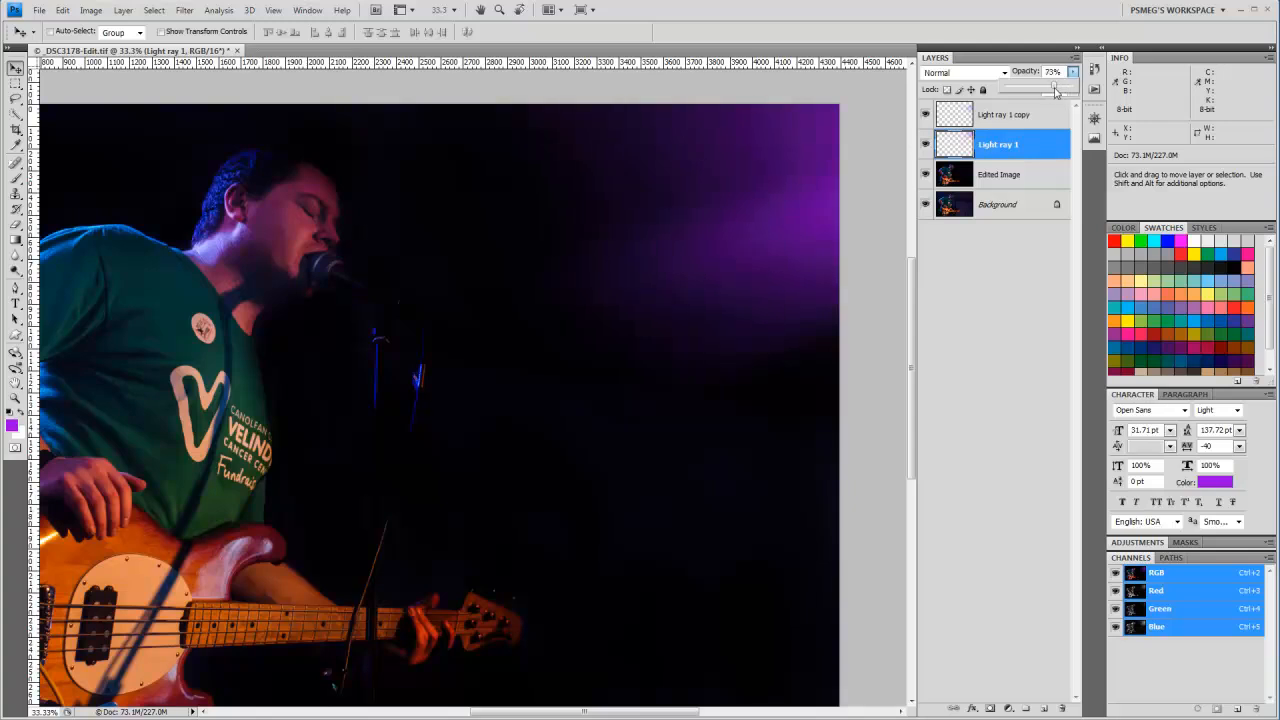
Step: Reposition the overlapping purple glows, shifting them leftward into the dark background
click(946, 122)
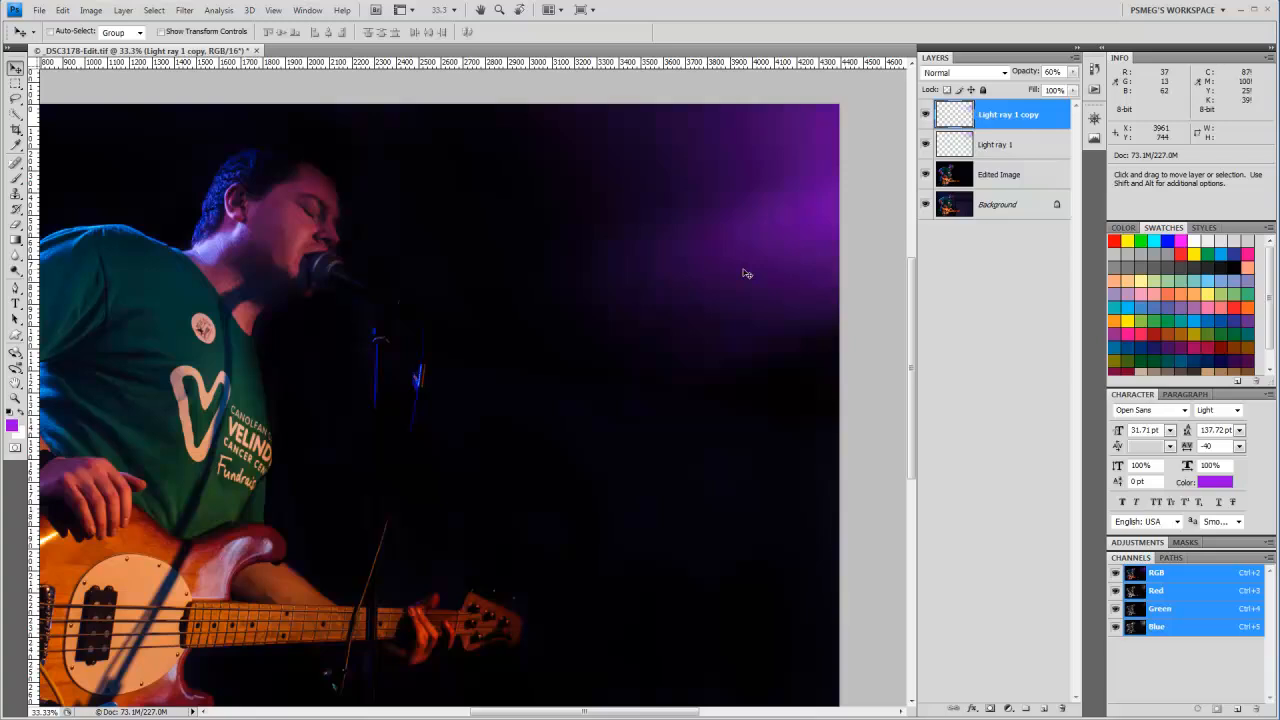
click(953, 147)
click(955, 117)
mouse_move(759, 255)
mouse_down()
mouse_move(715, 280)
mouse_move(740, 260)
mouse_up()
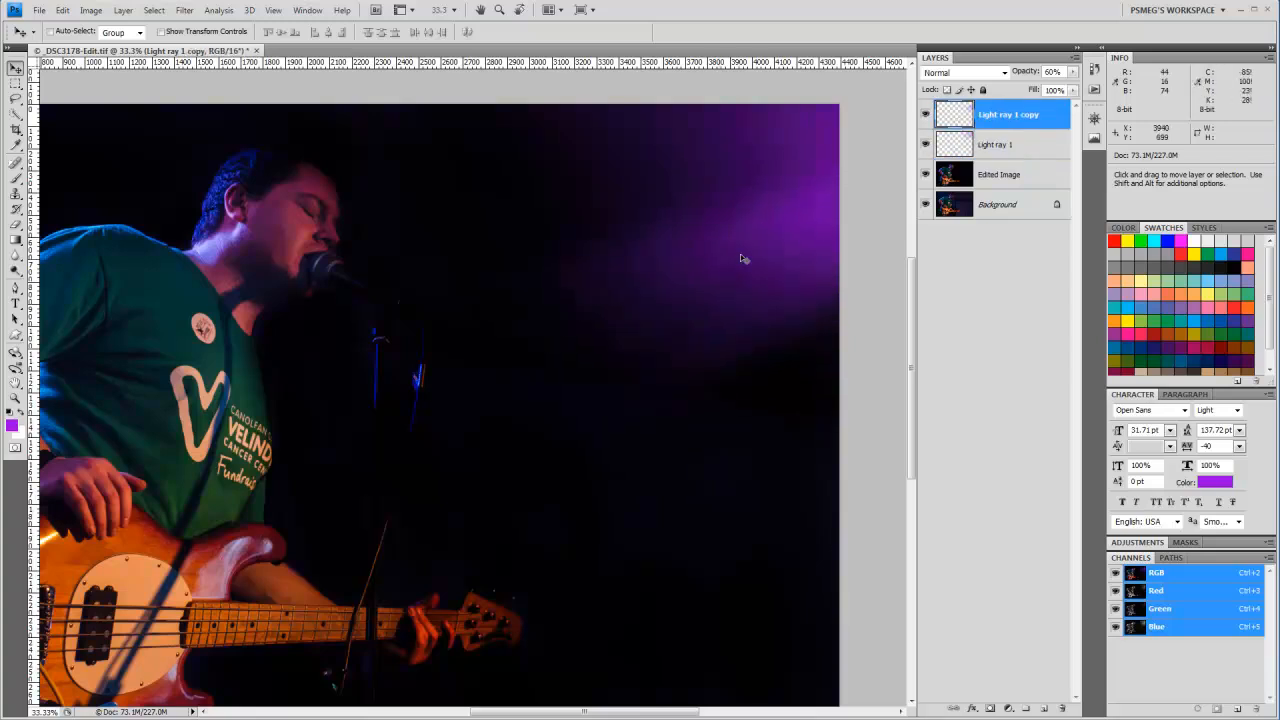
drag(757, 141, 656, 152)
Step: Lower the Light ray 1 layer's opacity to 53%
click(990, 146)
click(990, 115)
click(960, 145)
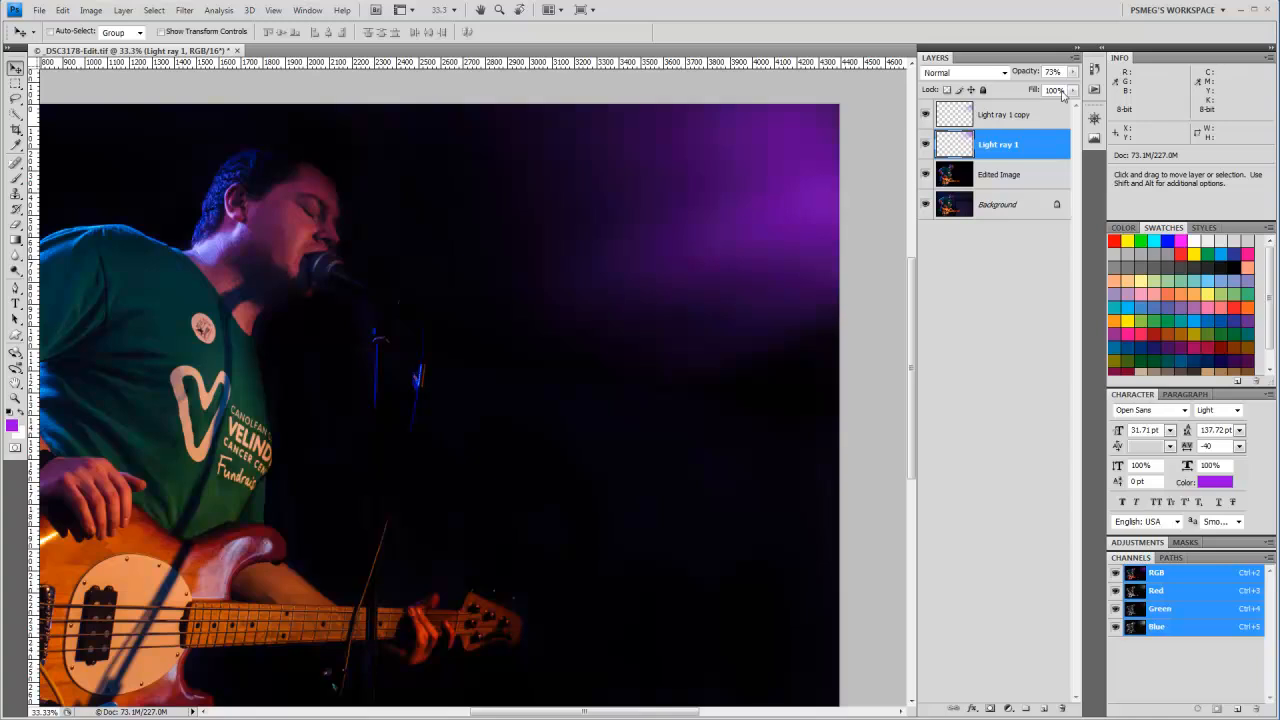
drag(1072, 73, 1043, 90)
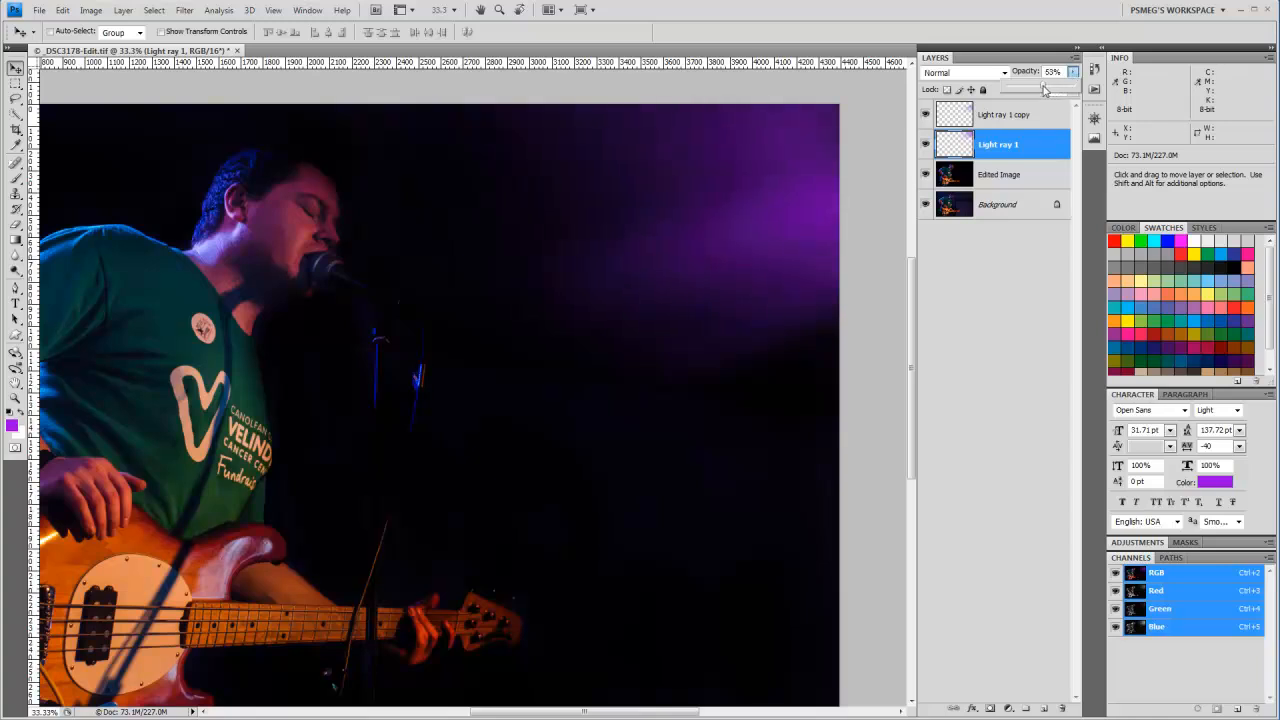
Step: Nudge the Light ray 1 copy glow up toward the photo's upper-right corner and make Light ray 1 the active layer
click(970, 119)
drag(755, 170, 774, 149)
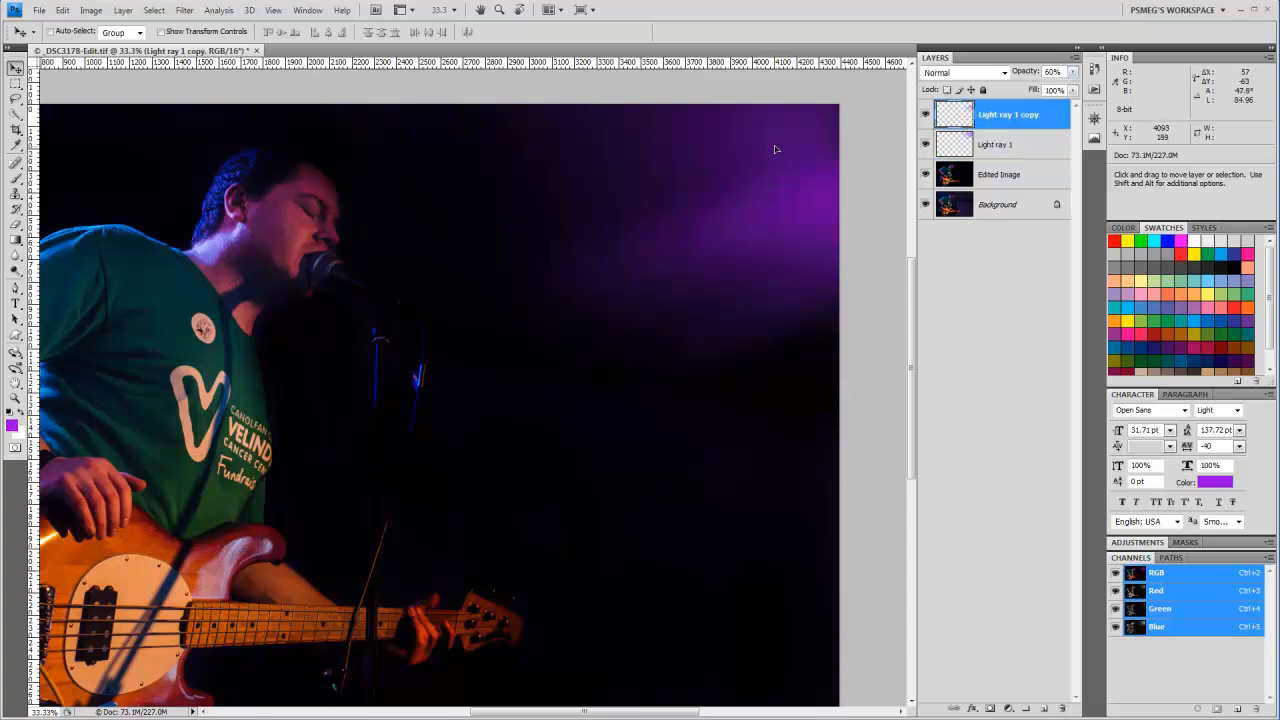
click(948, 150)
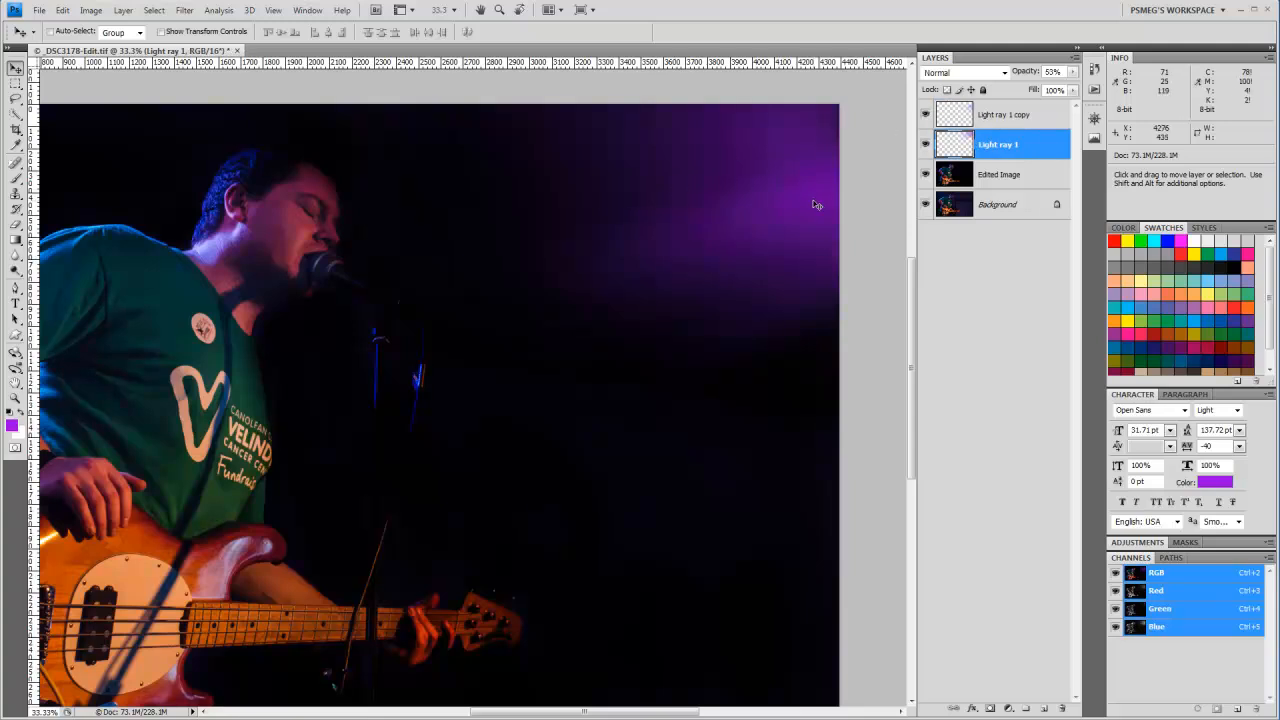
Step: Nudge the Light ray 1 glow up toward the photo's upper-right edge and make Edited Image the active layer
drag(808, 205, 841, 181)
click(948, 180)
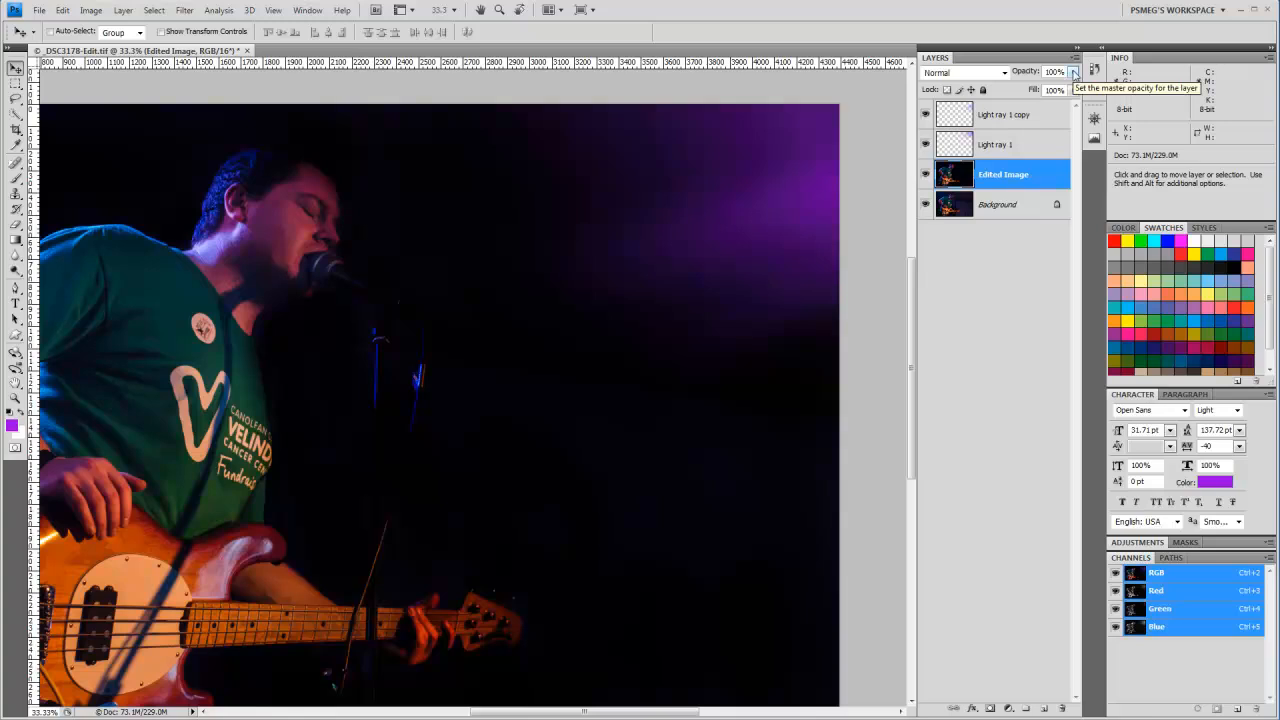
Step: Flatten the image into a single background layer and save the file, returning to Lightroom
click(1075, 57)
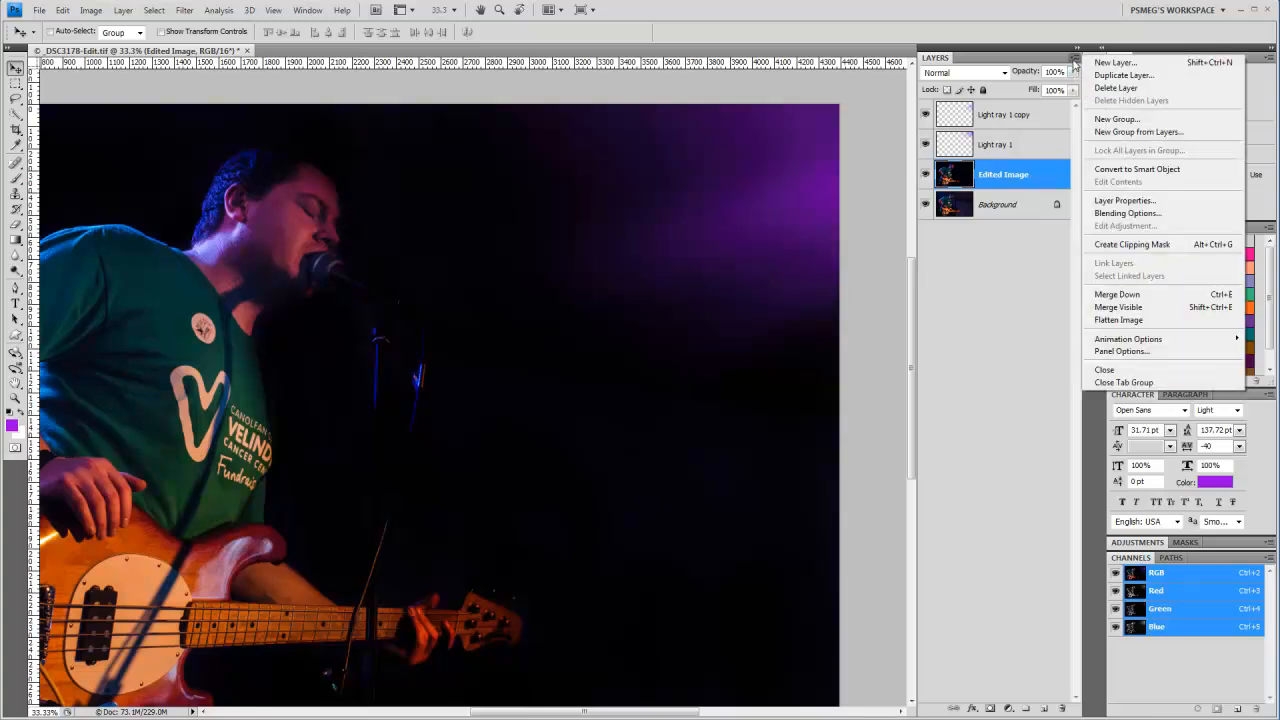
click(1118, 320)
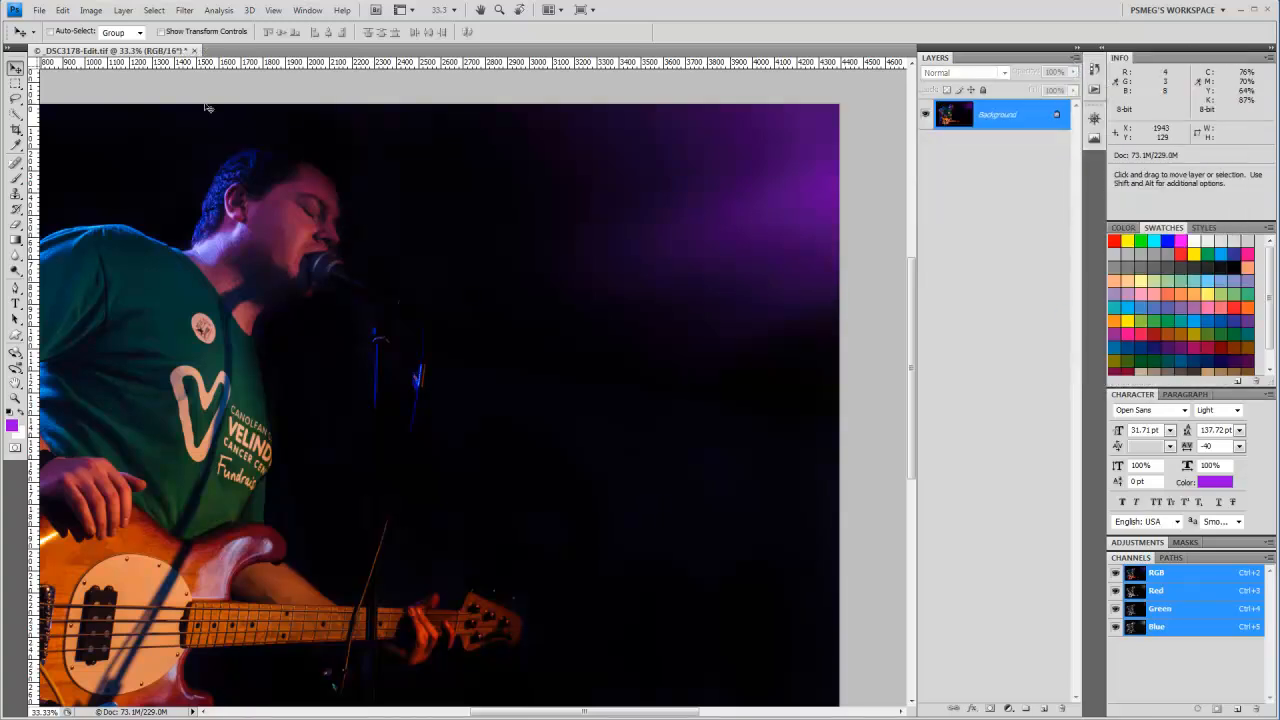
click(39, 10)
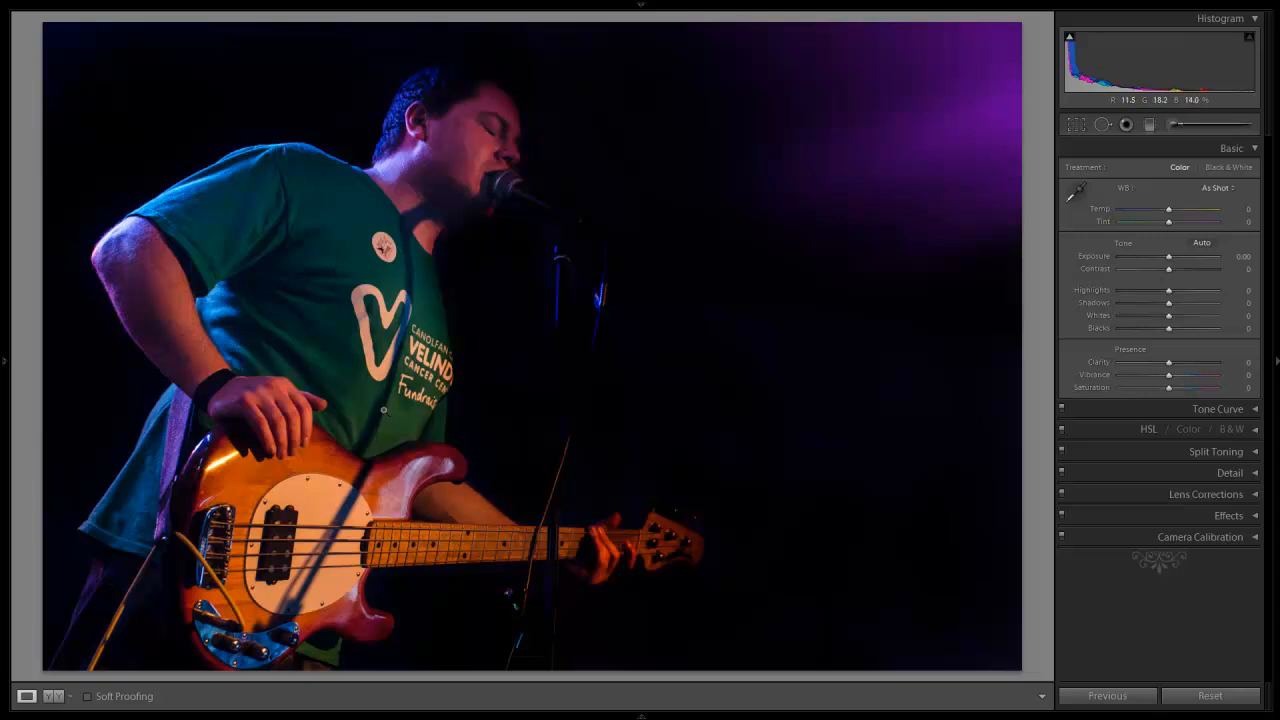
Step: Darken the photo's edges with a Highlight Priority post-crop vignette, setting its amount to -36
click(1236, 516)
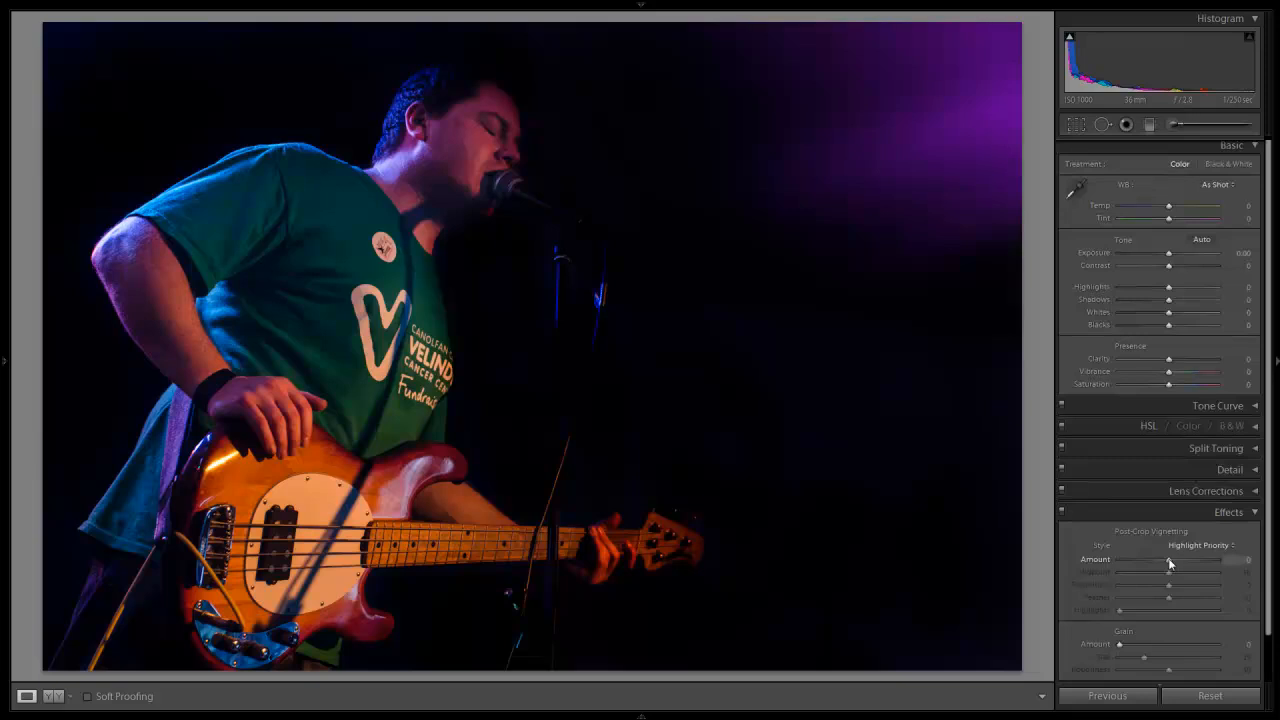
drag(1170, 564, 1151, 564)
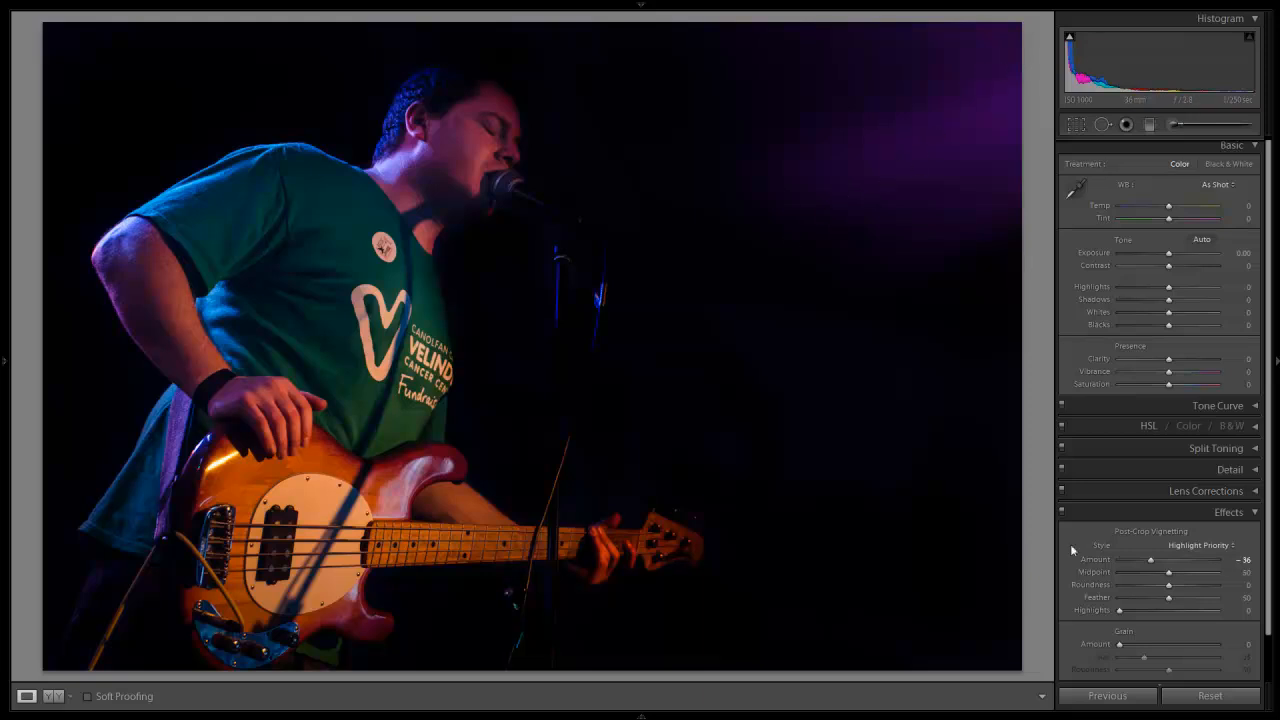
click(1234, 514)
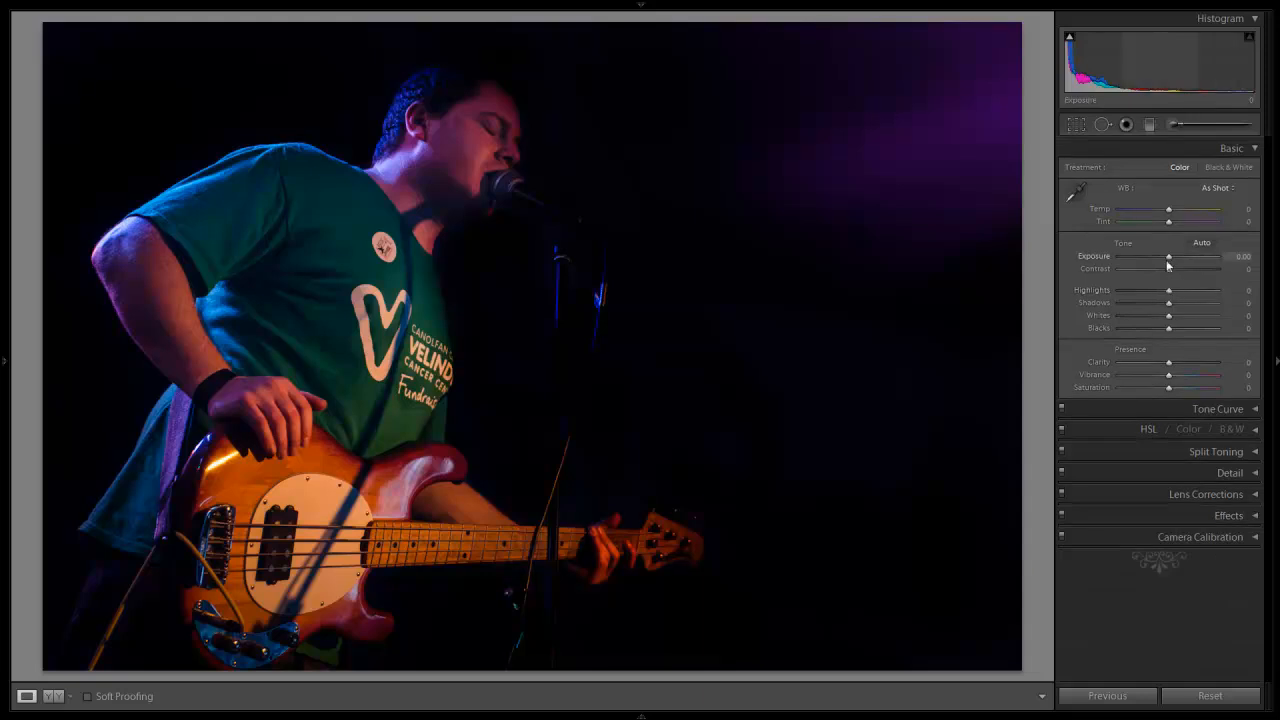
Step: Adjust the photo's basic settings to Exposure +0.51, Clarity +16, Vibrance +14 and Saturation +7
drag(1171, 260, 1175, 260)
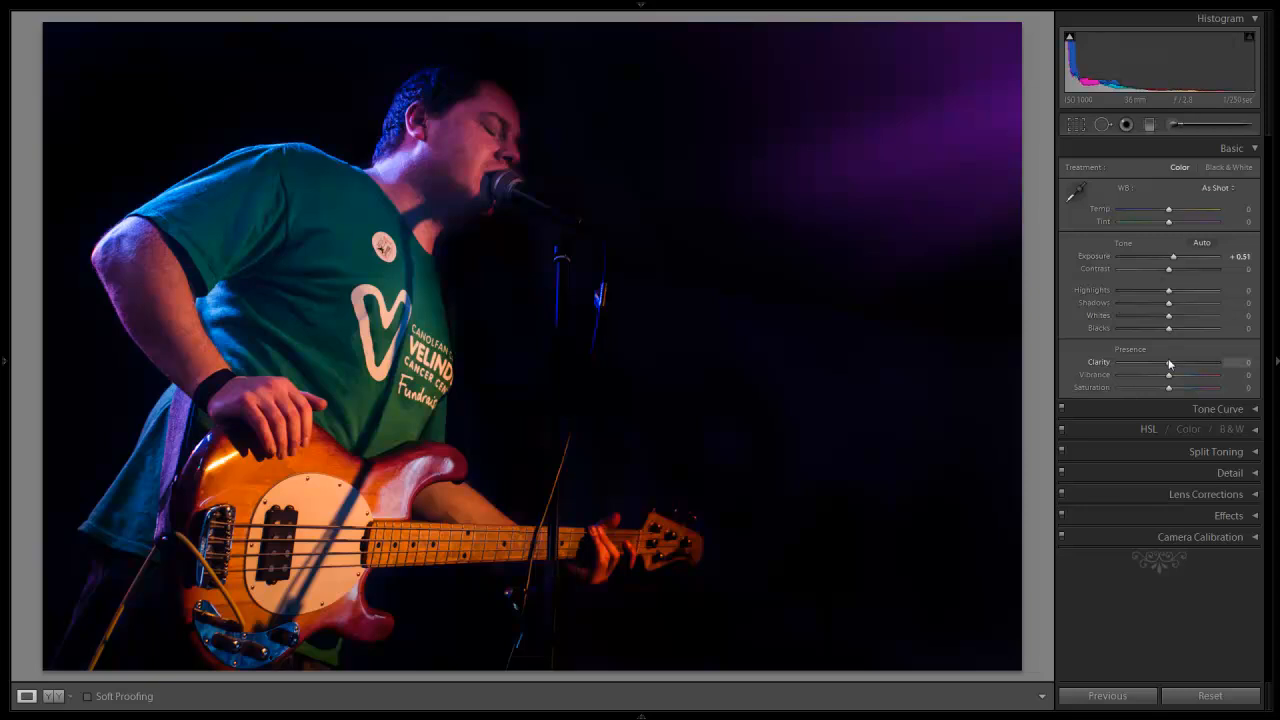
drag(1169, 365, 1177, 364)
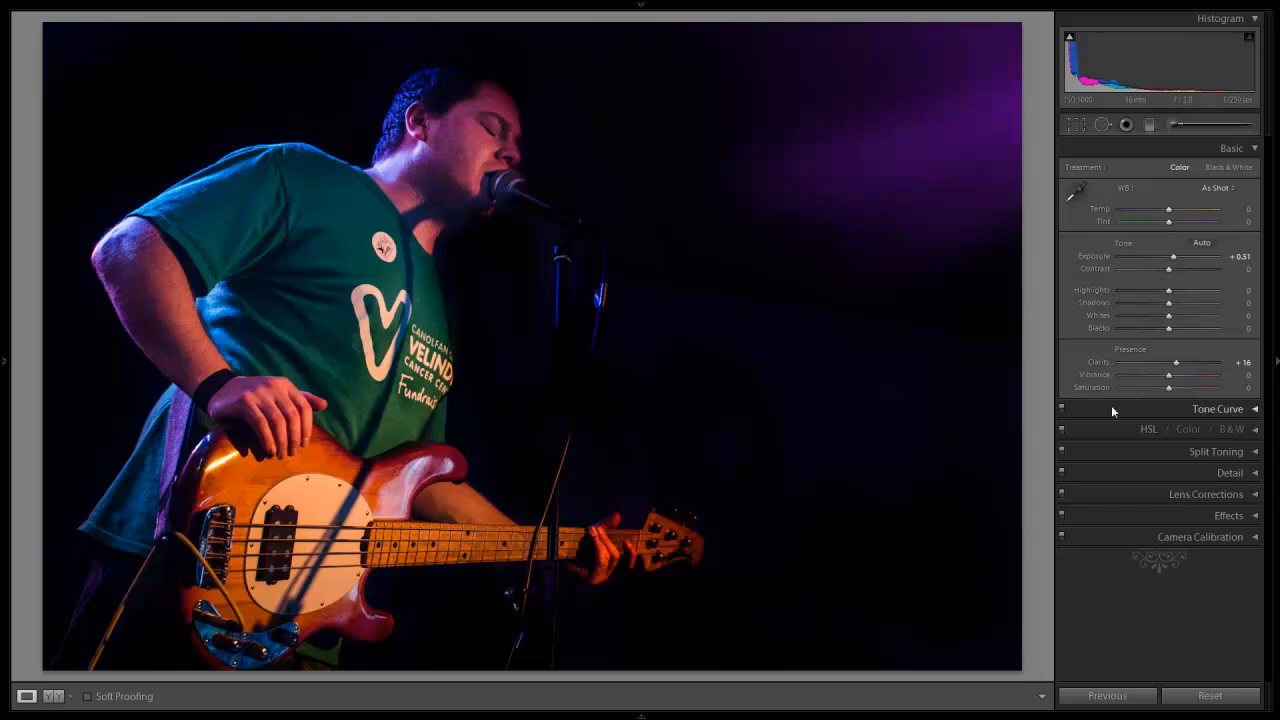
drag(1168, 376, 1174, 391)
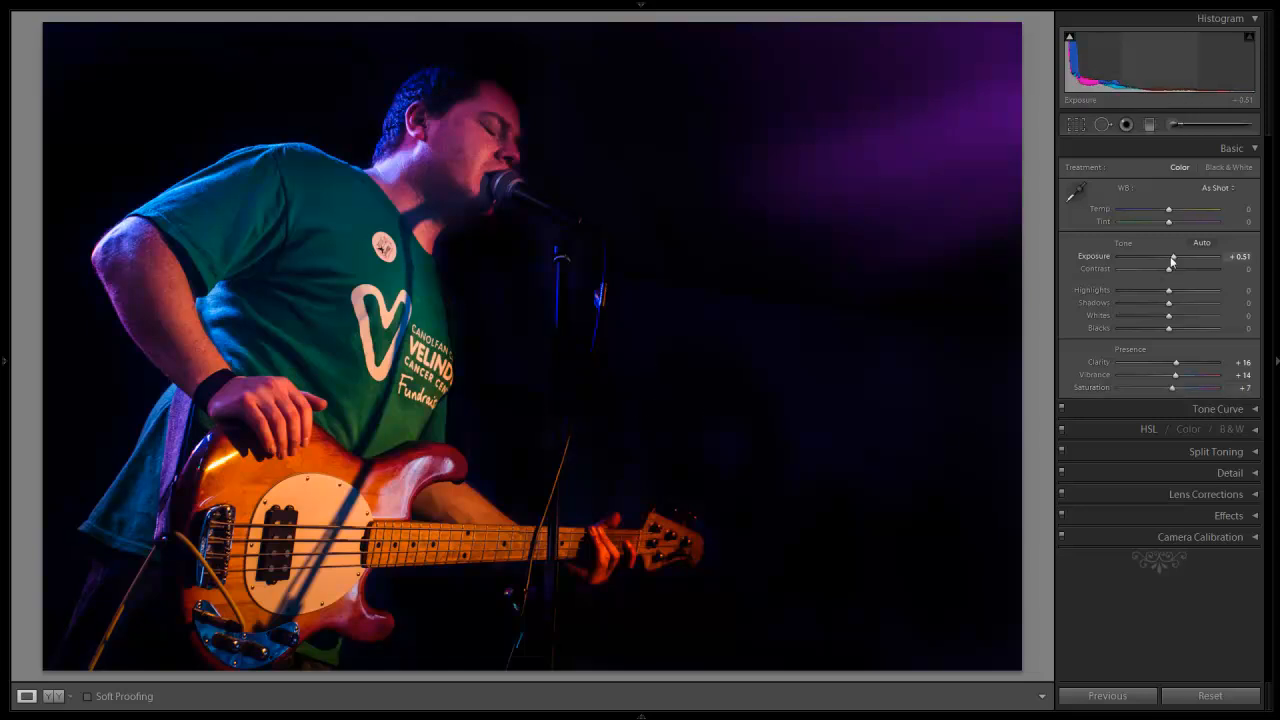
Step: Try an exposure of -0.17 and reset the exposure to 0.00
drag(1173, 260, 1169, 260)
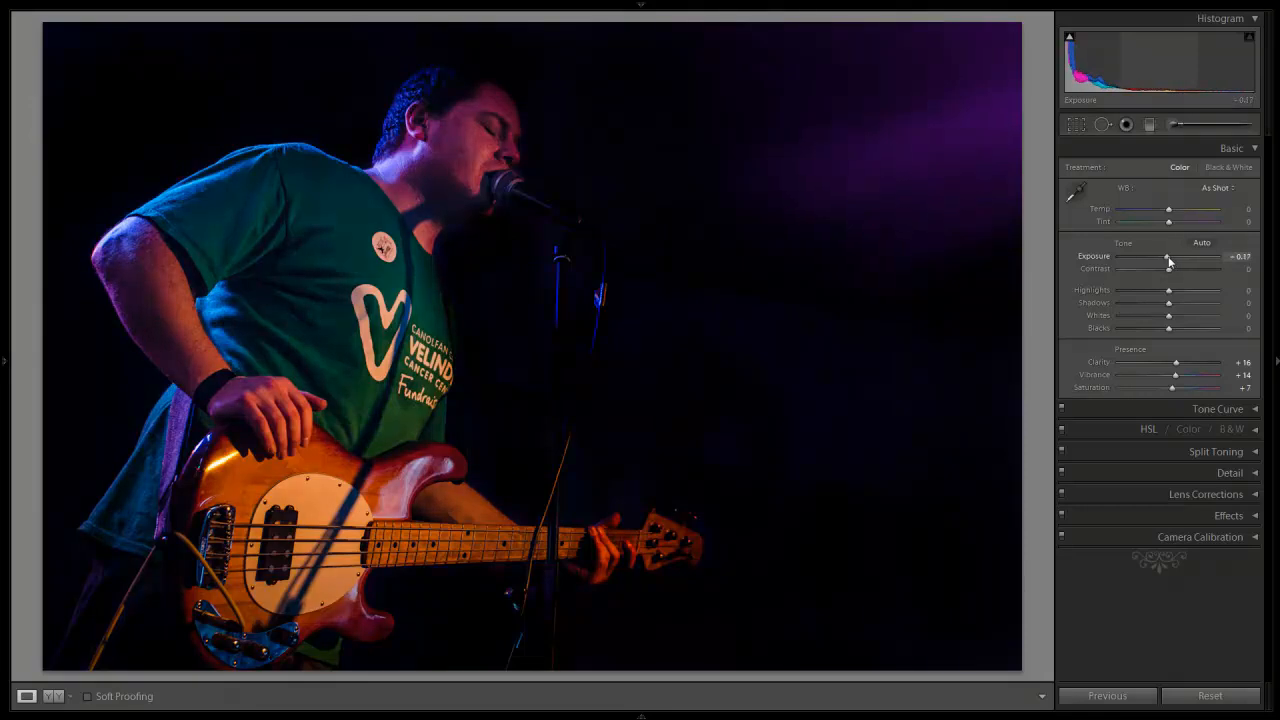
double_click(1096, 258)
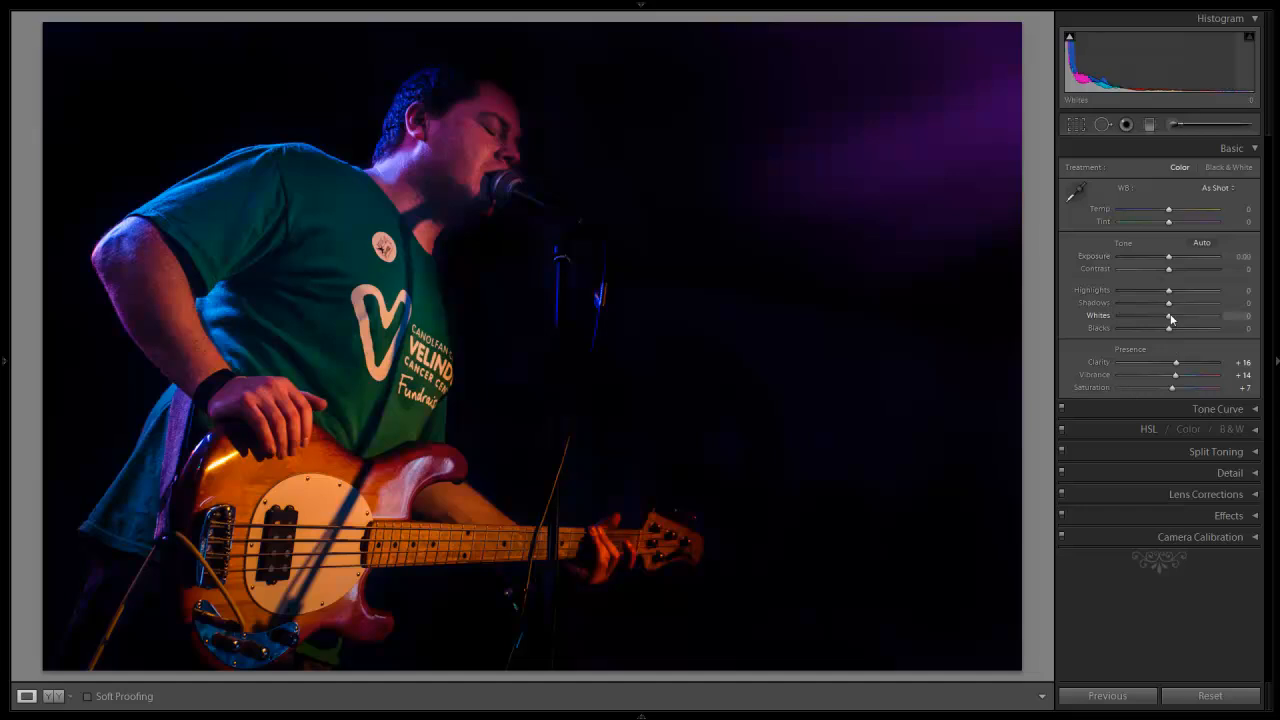
Step: Set Whites to +33, Blacks to +9, Highlights to -17 and Shadows to +10, and close the Basic adjustments
mouse_move(1170, 320)
mouse_down()
mouse_move(1187, 317)
mouse_move(1175, 331)
mouse_up()
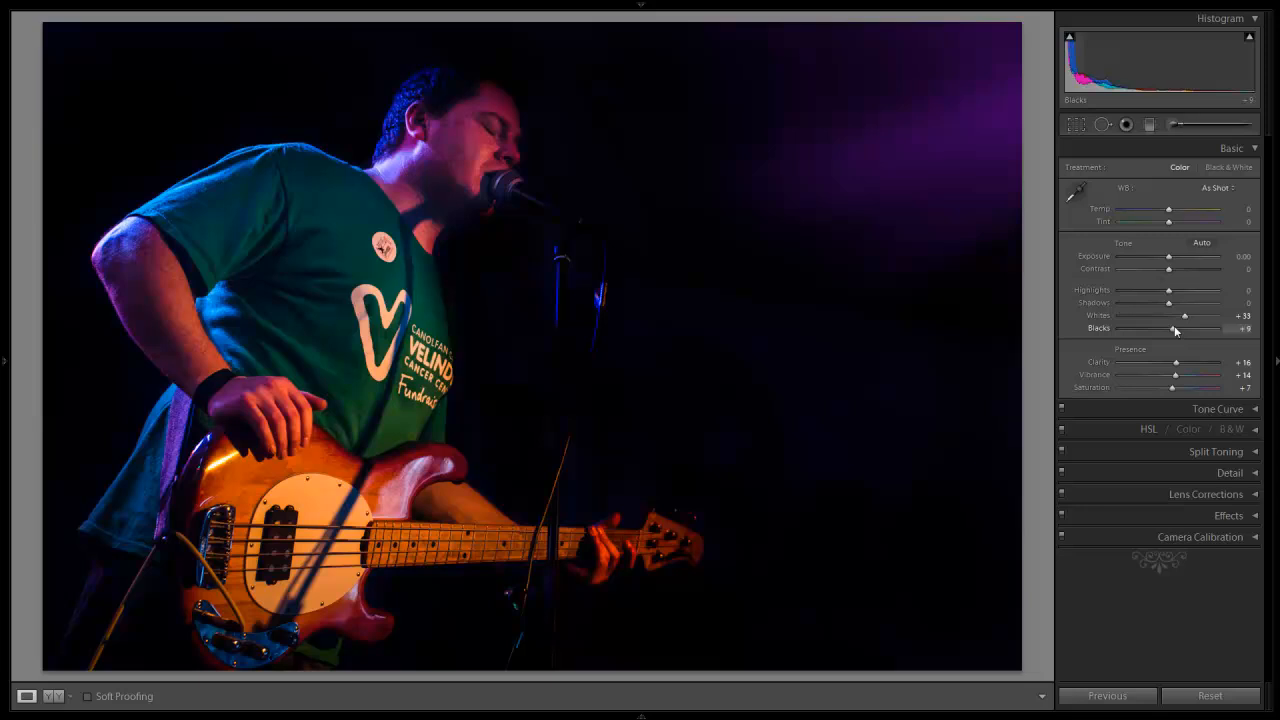
drag(1169, 292, 1175, 307)
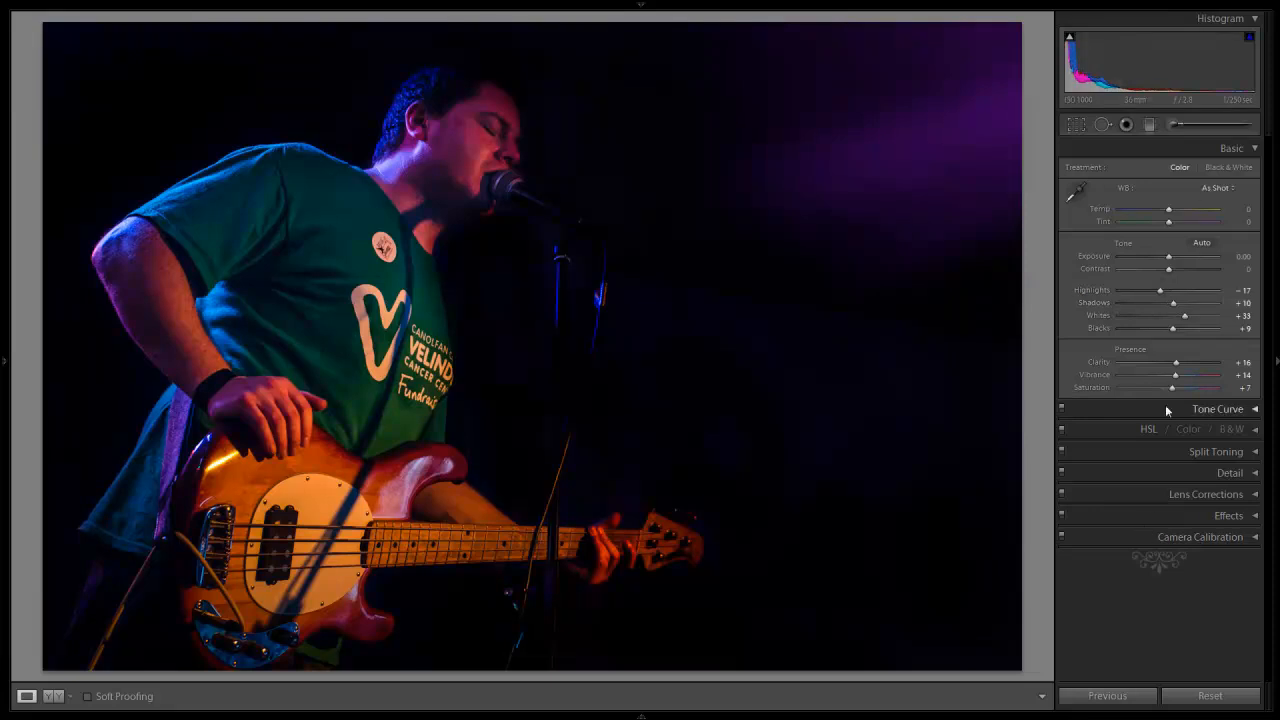
click(1224, 147)
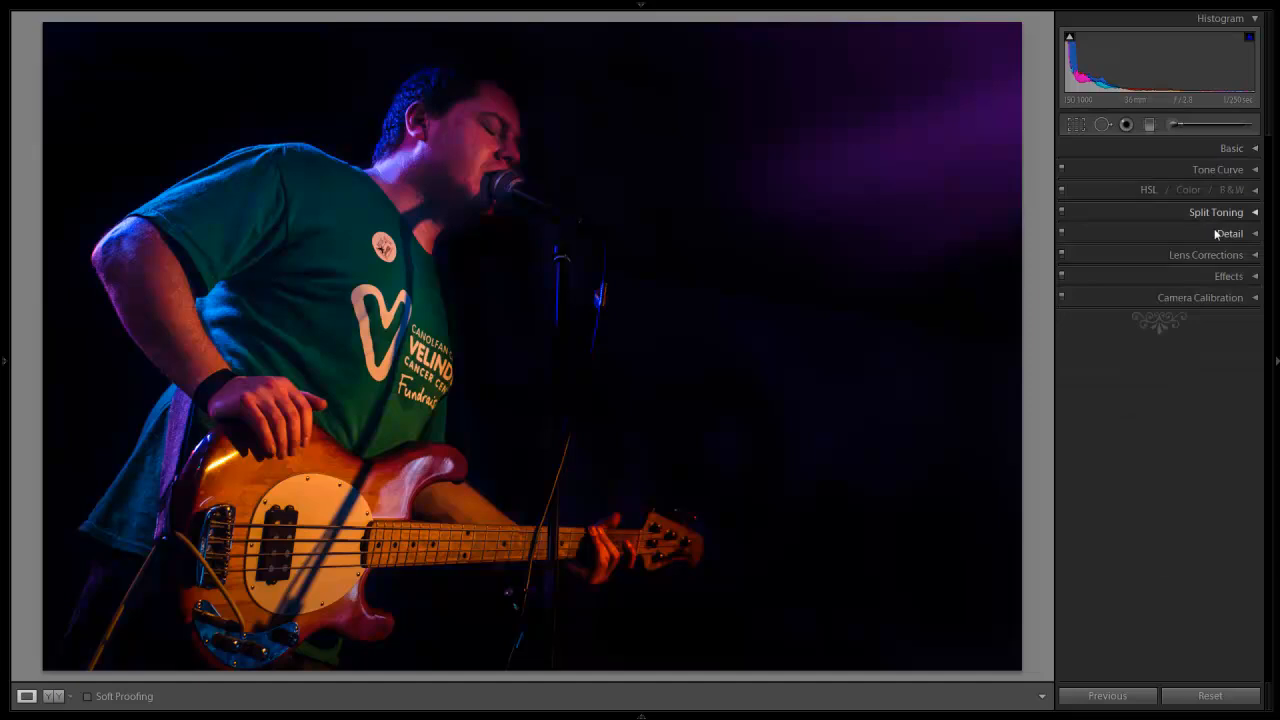